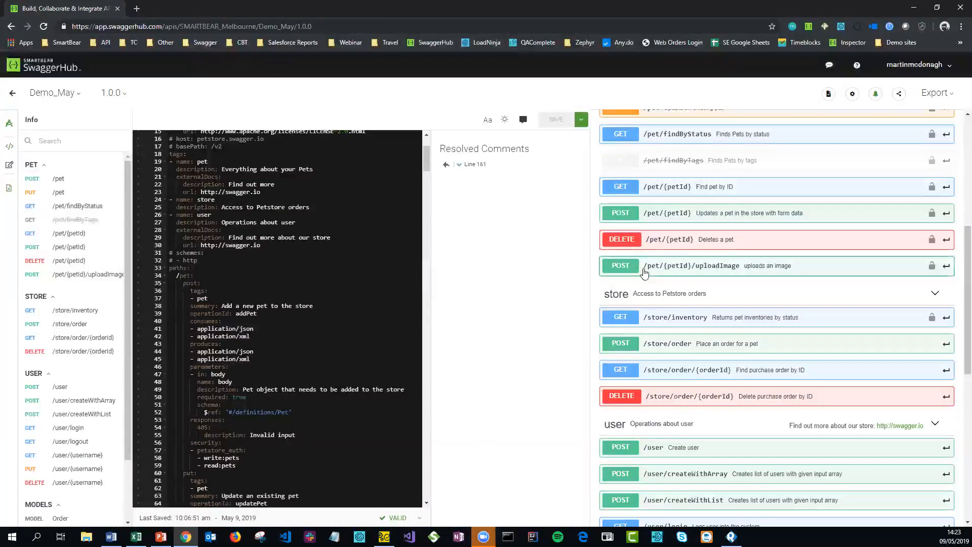
# Try out the GET /pet/{petId} operation with petId 0 and execute the request.
pyautogui.click(689, 191)
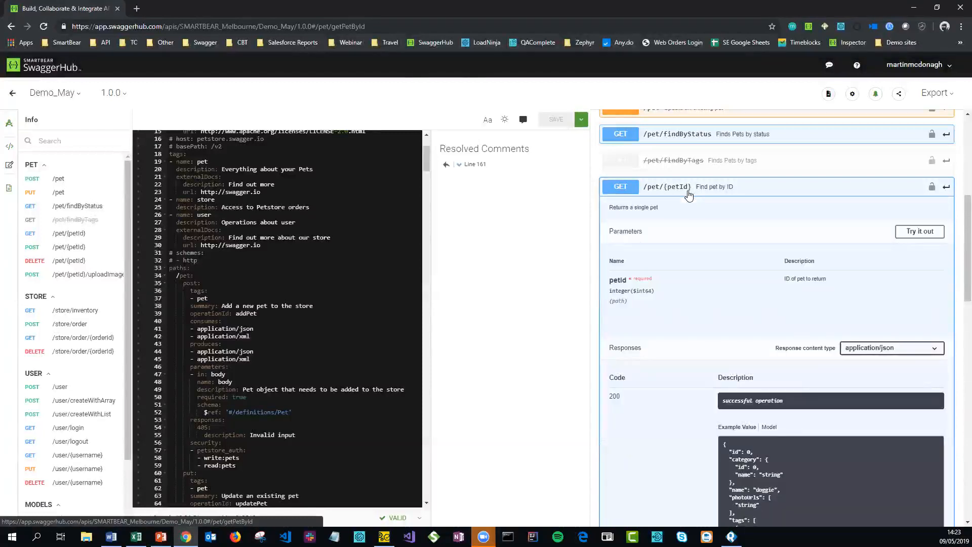
pyautogui.click(913, 232)
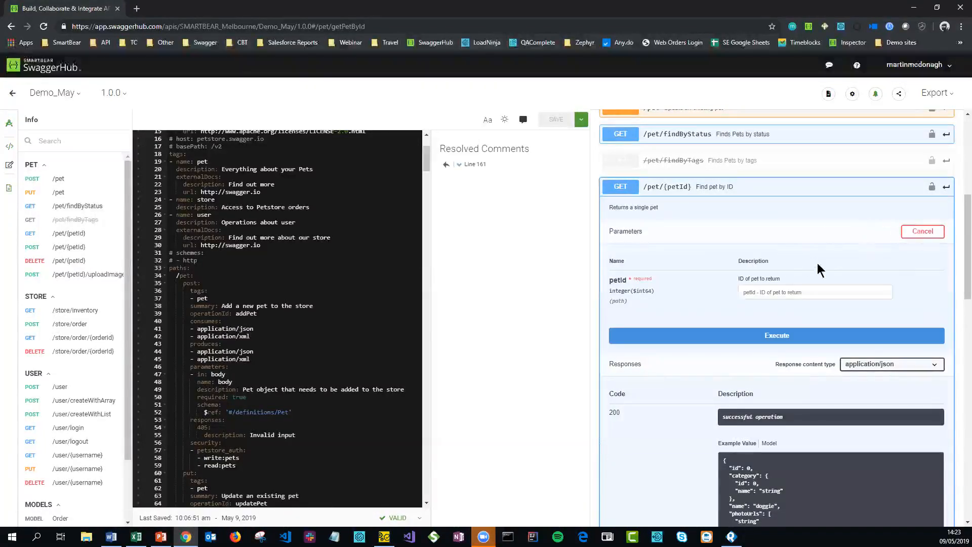
pyautogui.click(818, 293)
pyautogui.write('0')
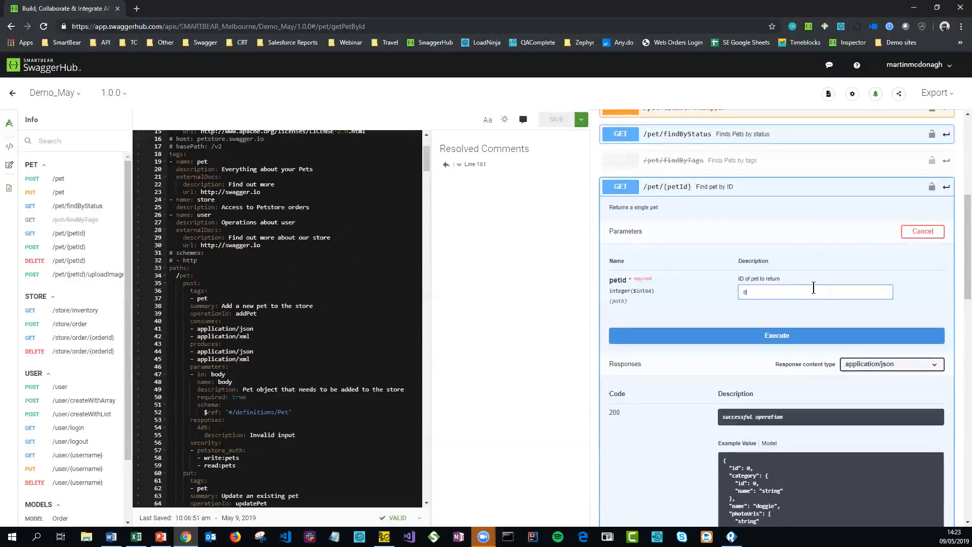
pyautogui.click(829, 339)
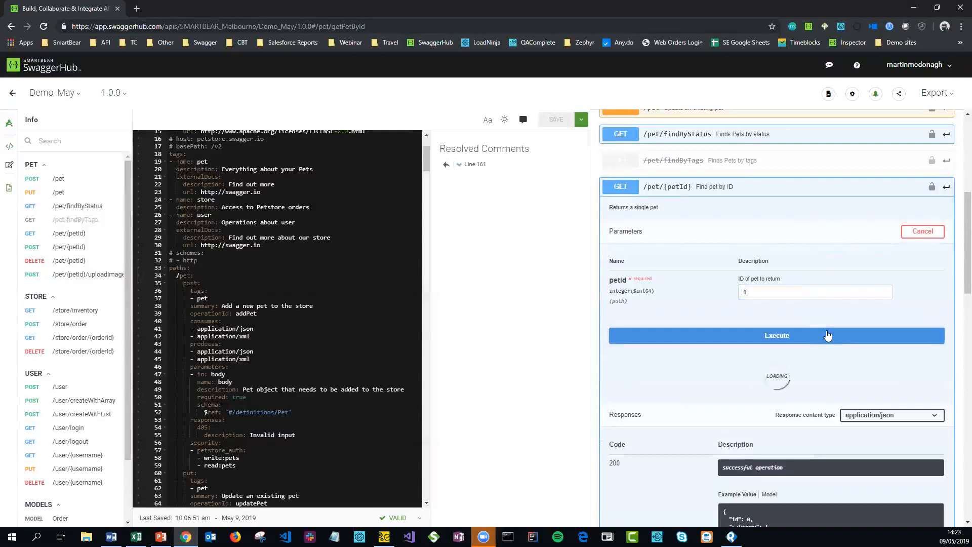
pyautogui.scroll(-3, 831, 330)
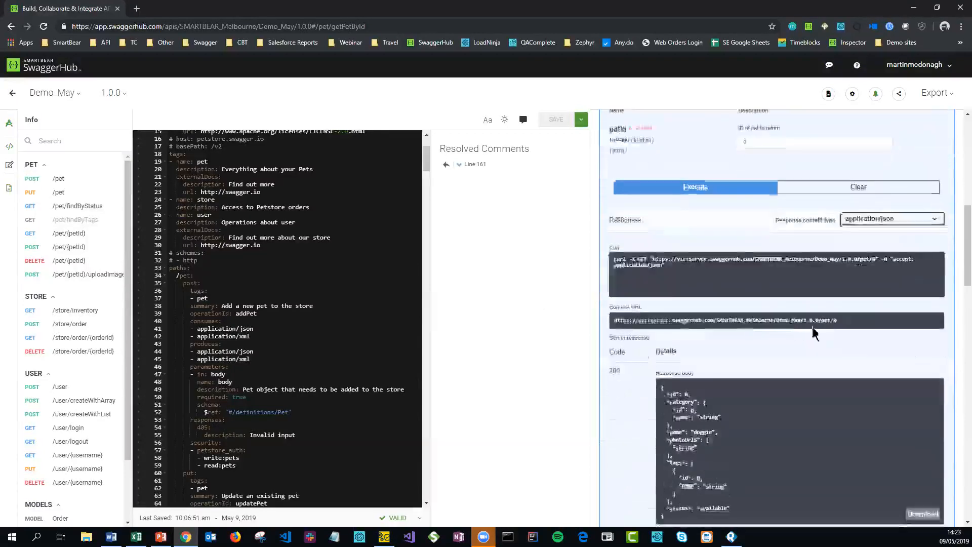
# Examine the curl command, response body, response headers and documented response codes of the GET /pet/{petId} call.
pyautogui.tripleClick(669, 267)
pyautogui.click(724, 272)
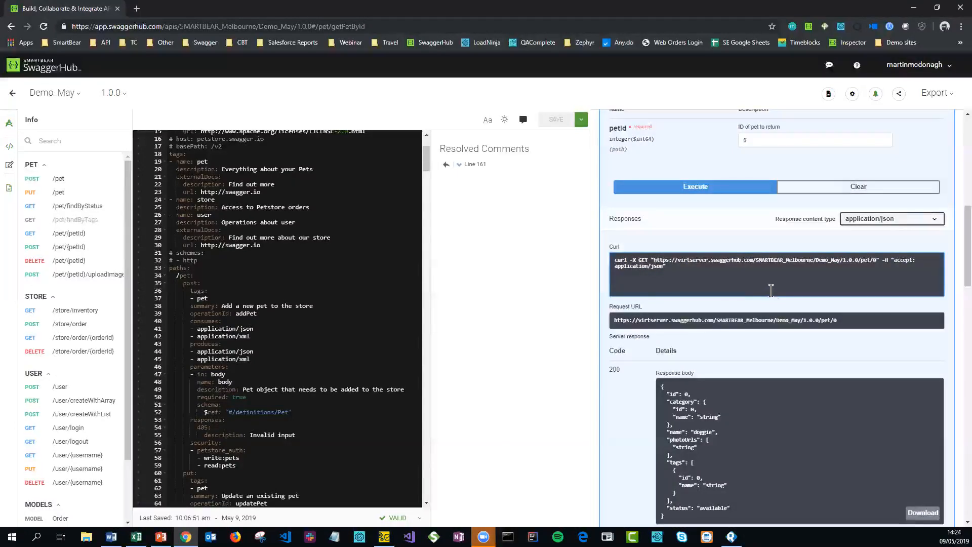
pyautogui.scroll(-1, 769, 293)
pyautogui.scroll(-1, 769, 294)
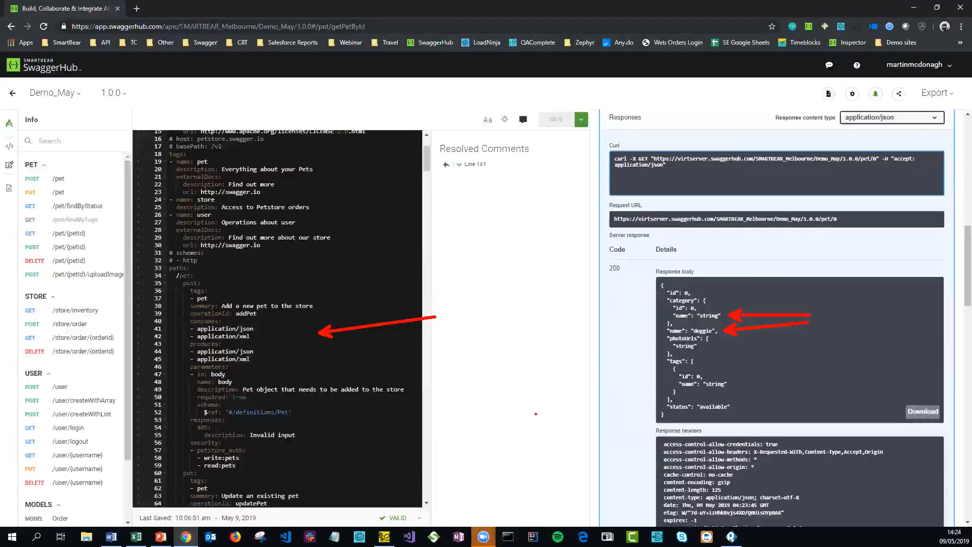
pyautogui.press('Escape')
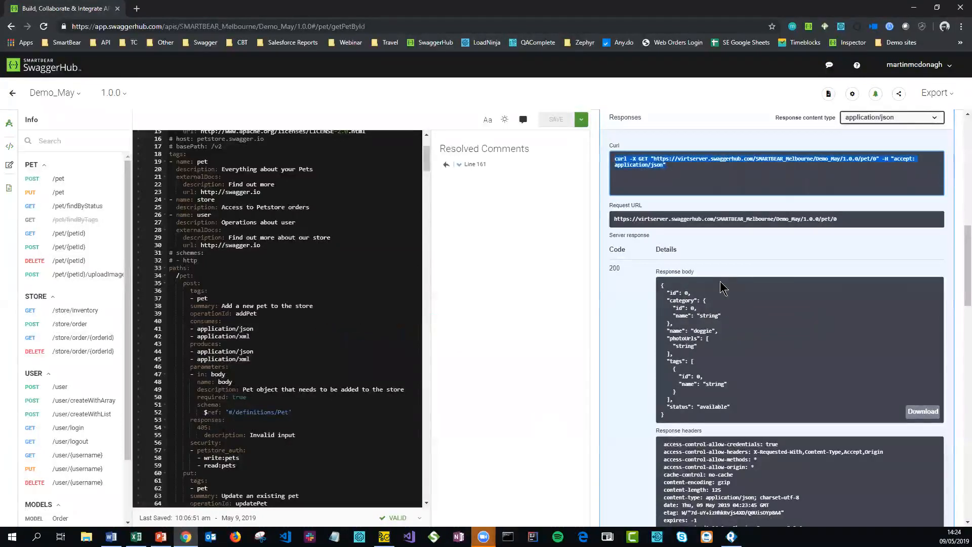
pyautogui.click(745, 296)
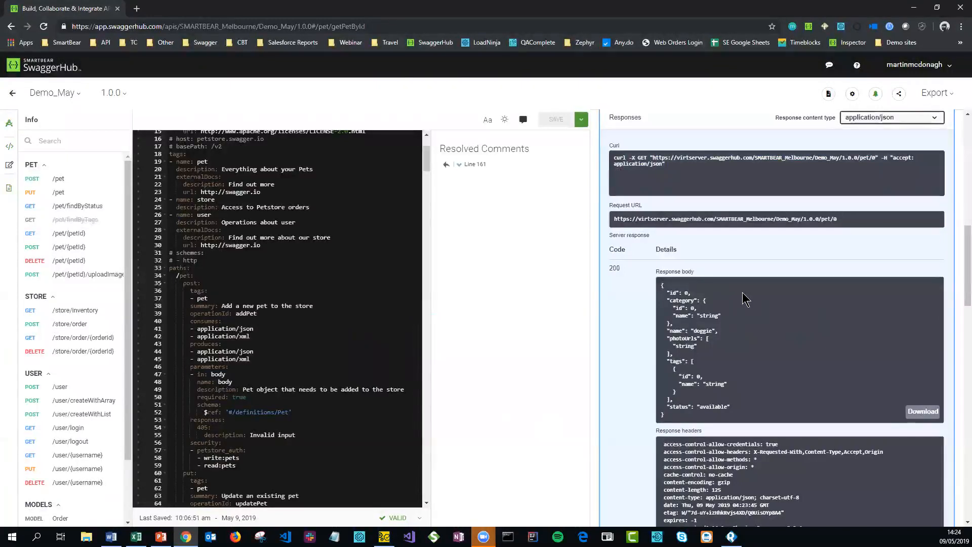
pyautogui.scroll(-7, 744, 304)
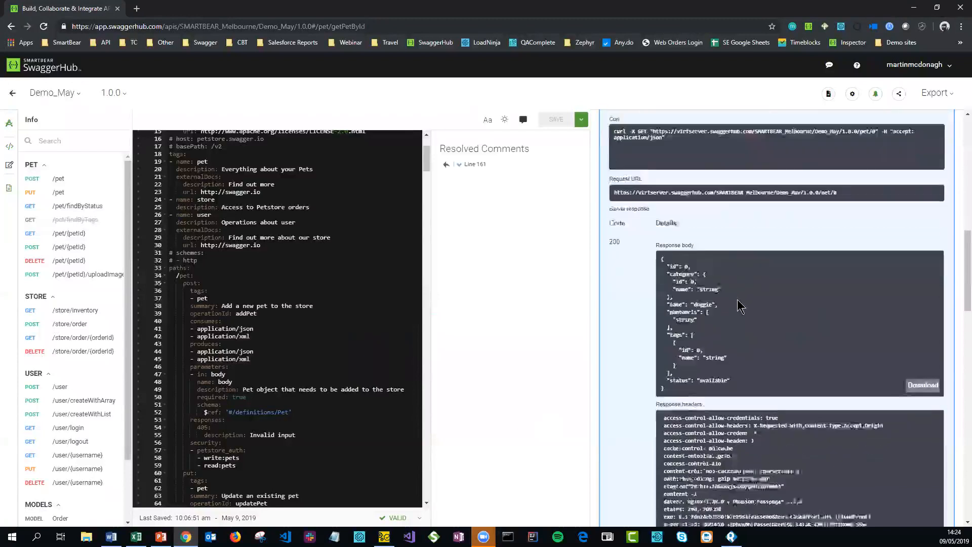
pyautogui.scroll(-1, 737, 318)
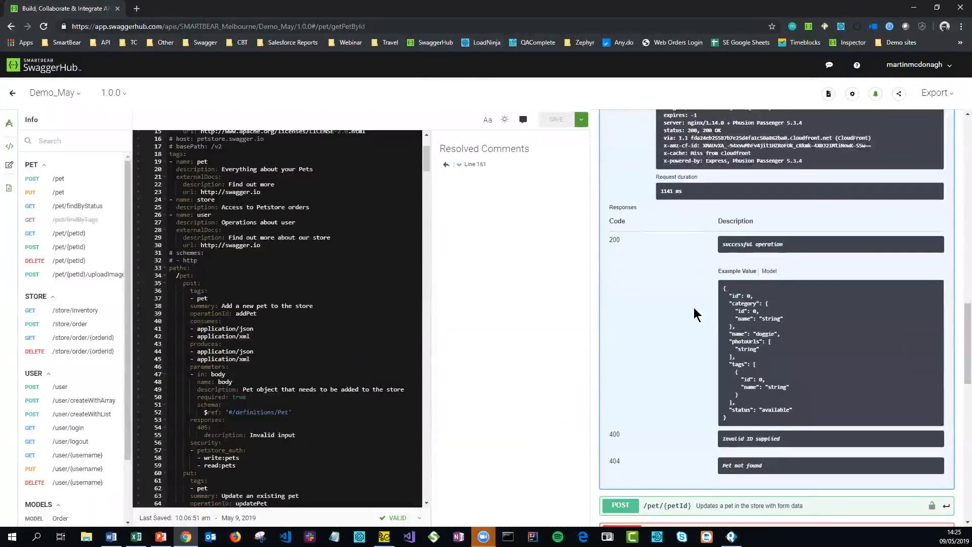
pyautogui.scroll(-2, 680, 314)
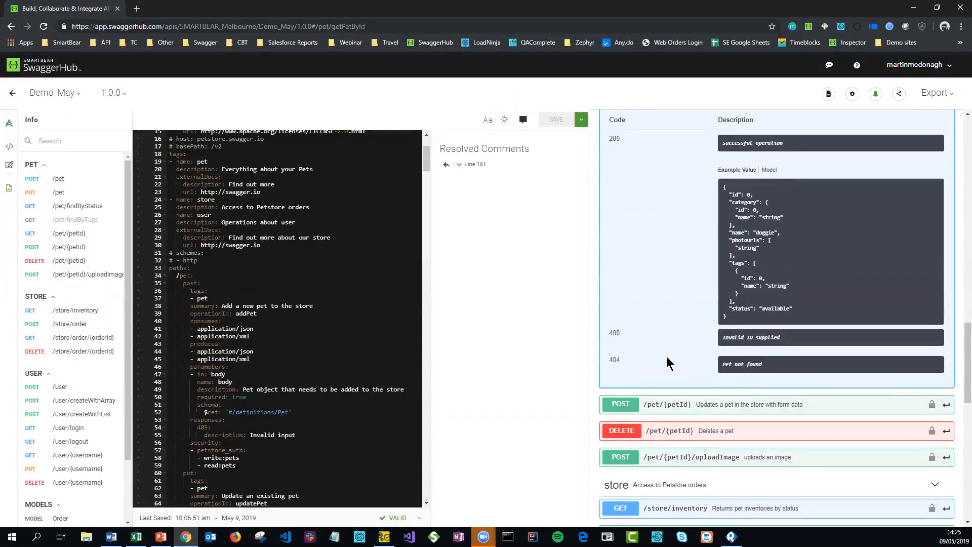
pyautogui.scroll(8, 669, 360)
# Return to the MY hub overview and view the Standardization filter options.
pyautogui.click(15, 89)
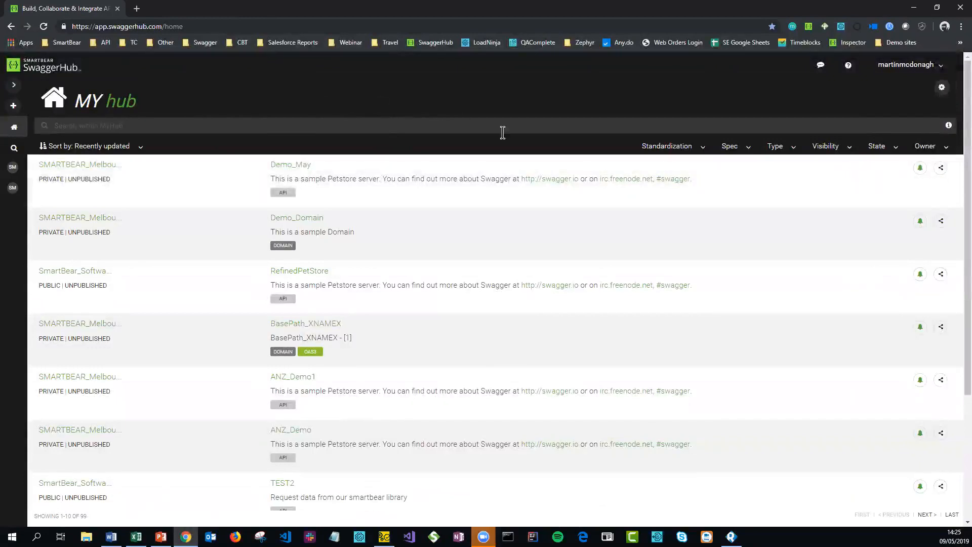
pyautogui.click(668, 147)
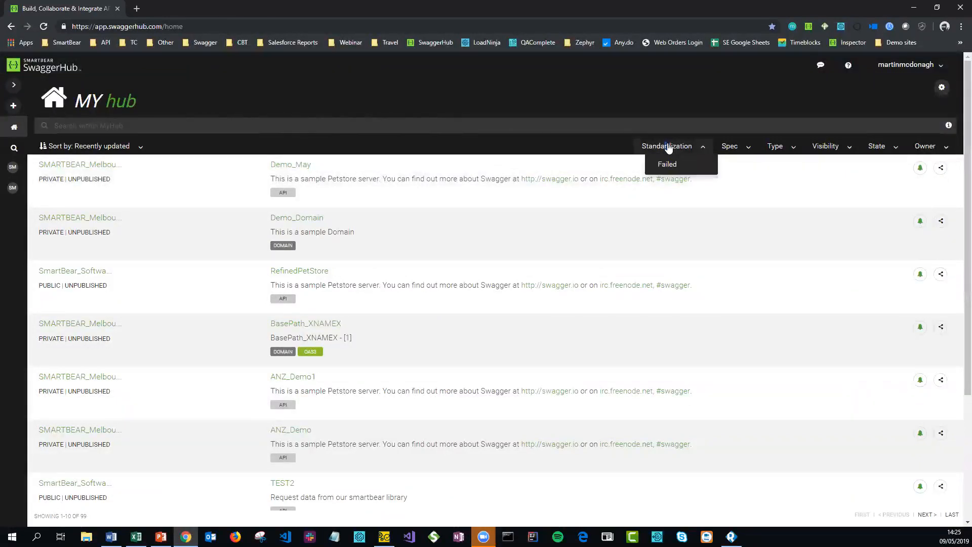
pyautogui.click(669, 147)
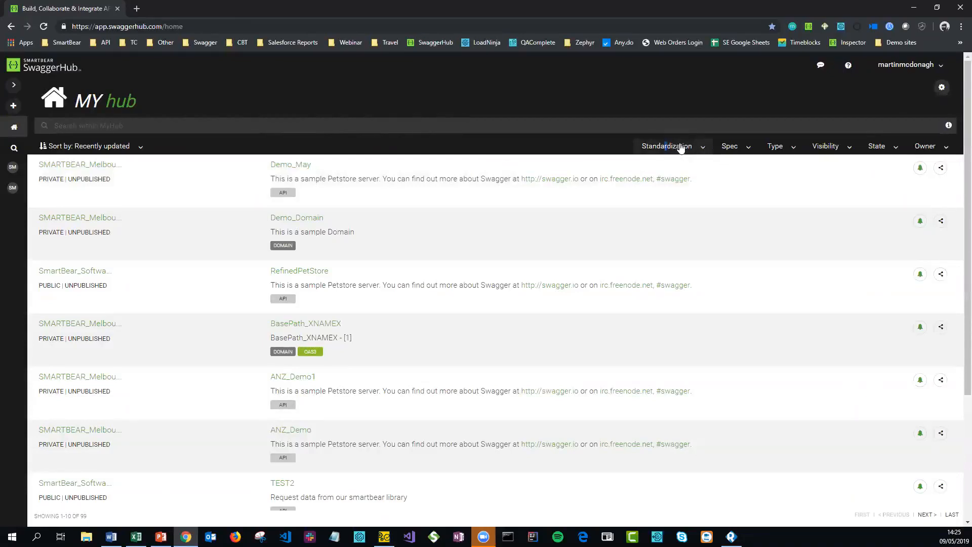
# Show the projects under the SMARTBEAR_Melbourne and SmartBear_Software organizations, leaving only SmartBear_Software expanded.
pyautogui.click(14, 85)
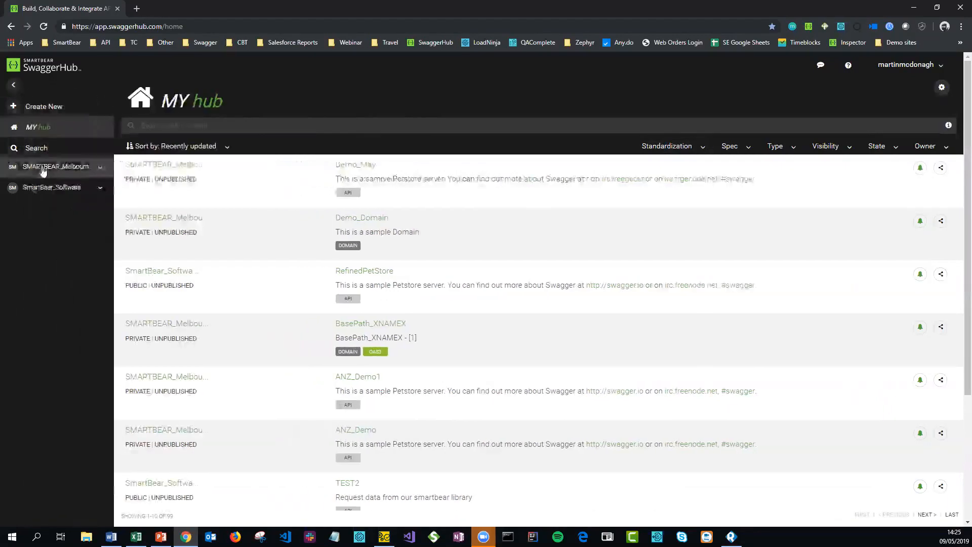
pyautogui.click(100, 167)
pyautogui.click(100, 206)
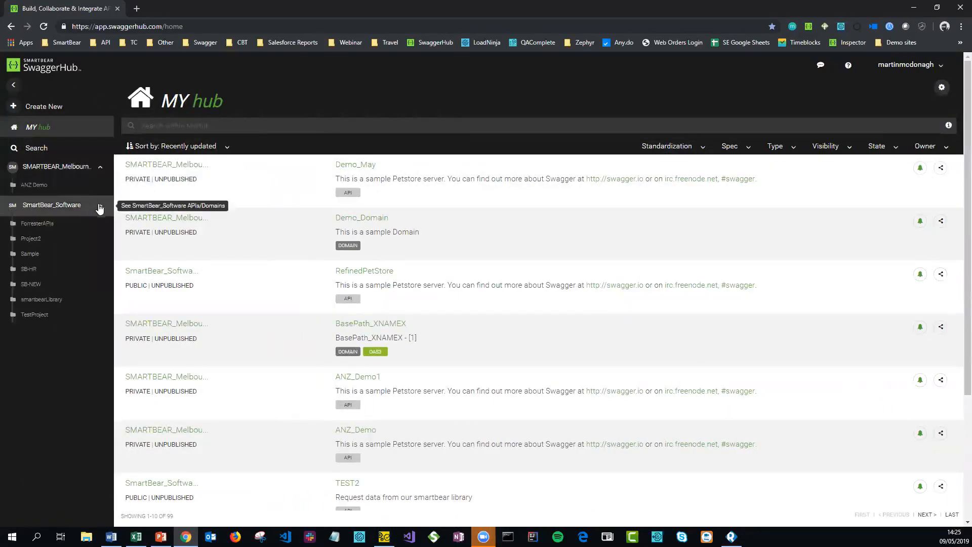
pyautogui.click(100, 166)
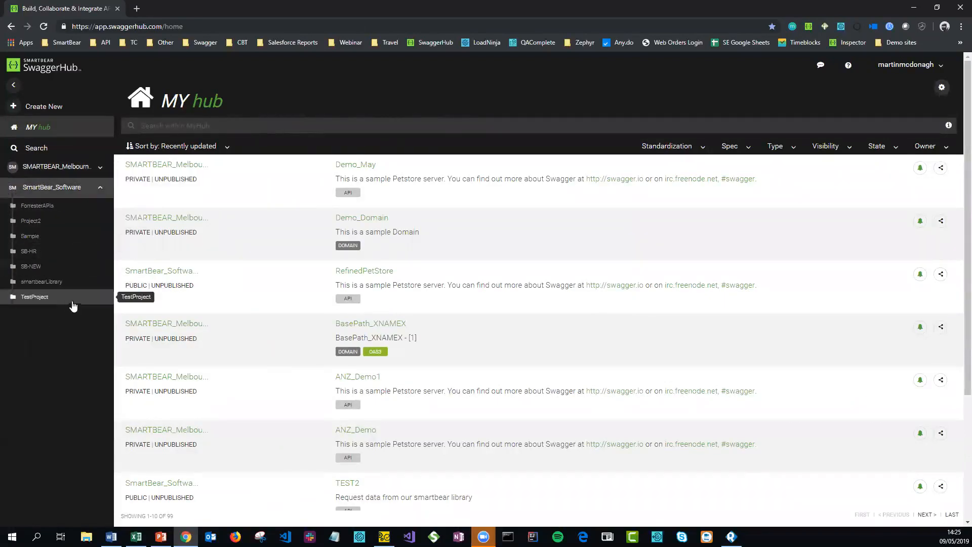
# Look through the Spec, Type, Visibility, State and Owner filter options for the API list.
pyautogui.click(745, 148)
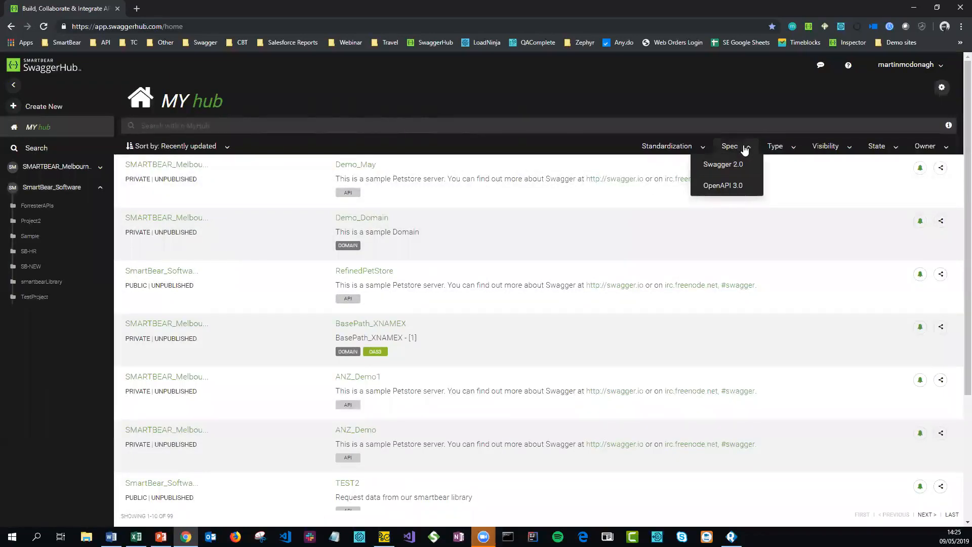
pyautogui.click(774, 148)
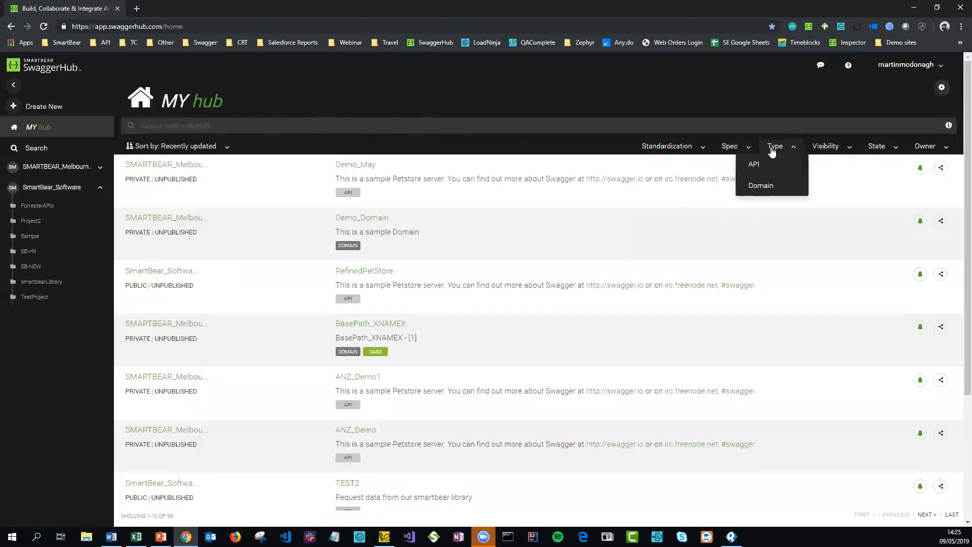
pyautogui.click(829, 145)
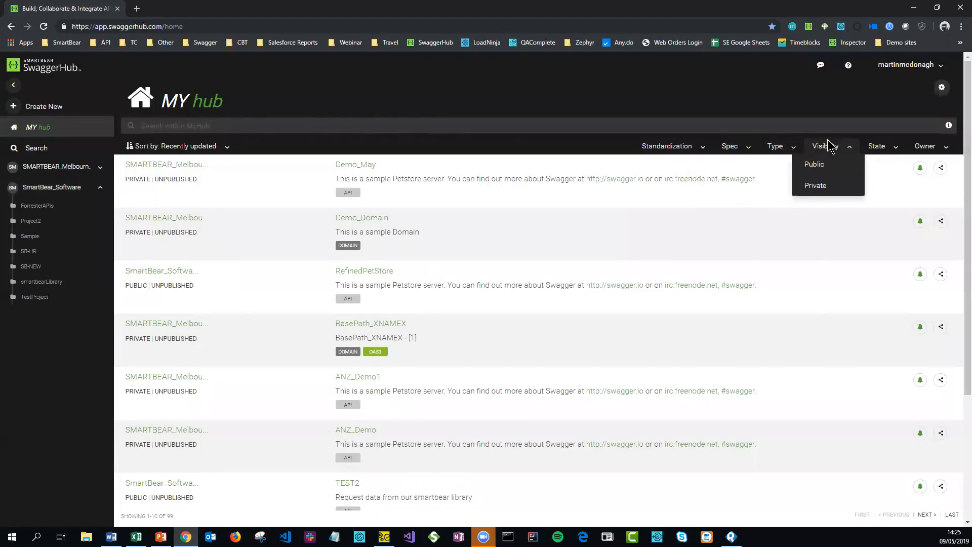
pyautogui.click(873, 149)
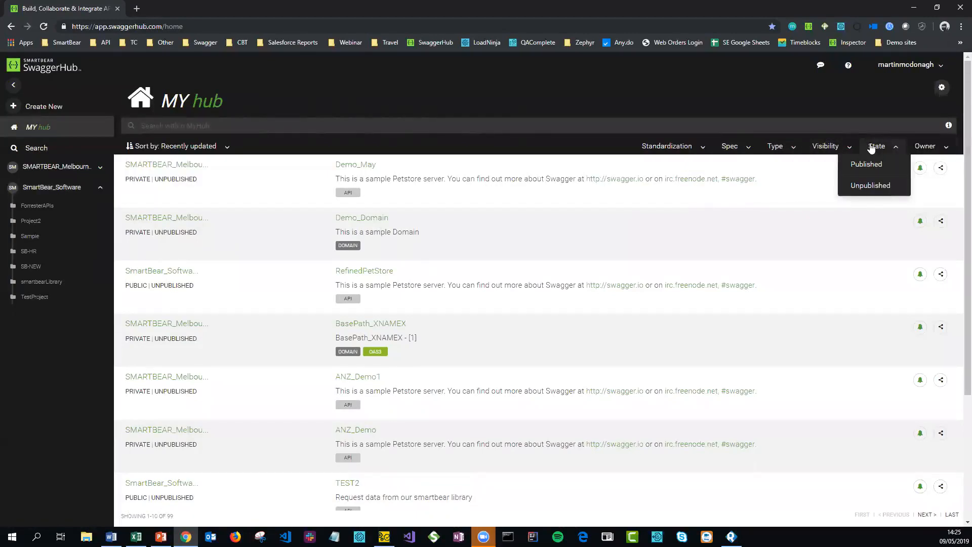
pyautogui.click(919, 148)
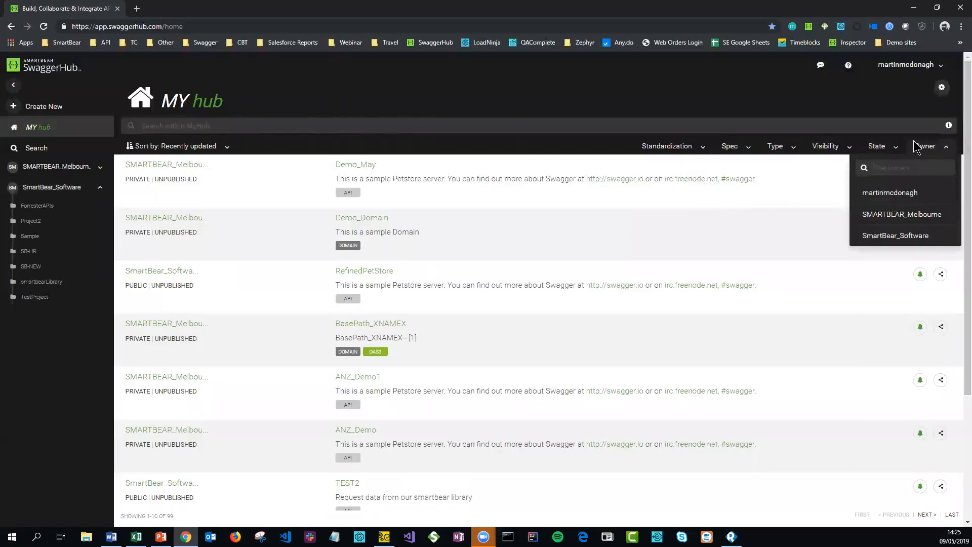
pyautogui.click(918, 147)
# Open the SMARTBEAR_Melbourne organization settings and review its API standardization rules.
pyautogui.click(941, 94)
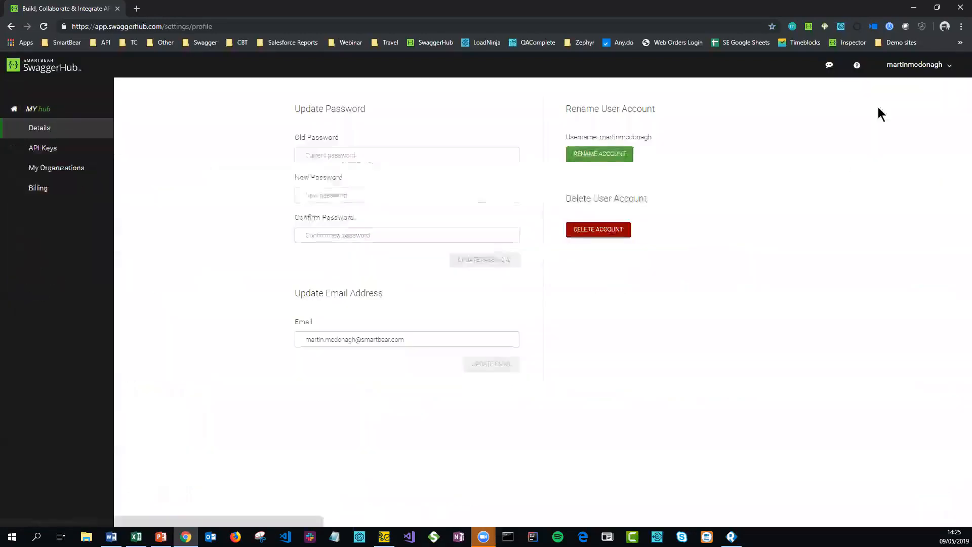
pyautogui.click(48, 172)
pyautogui.click(771, 136)
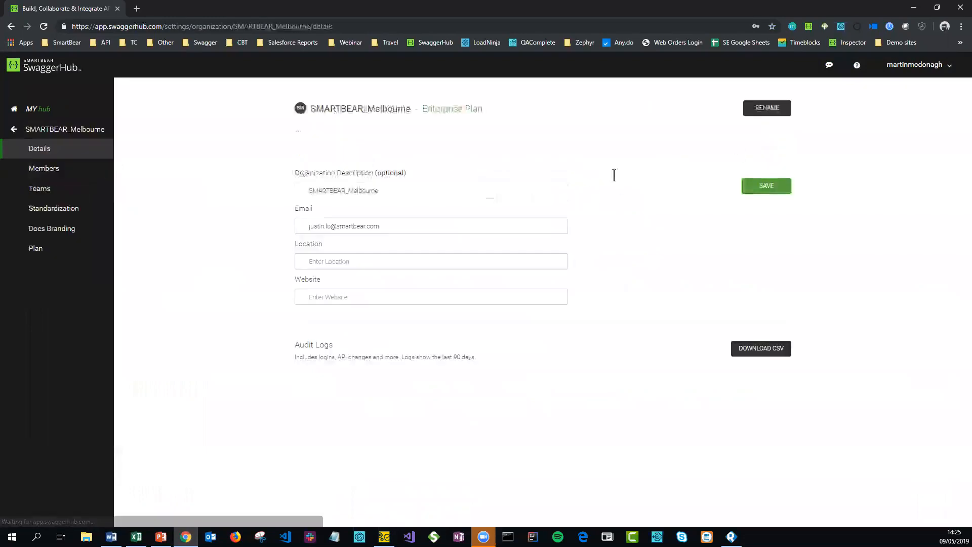
pyautogui.click(36, 213)
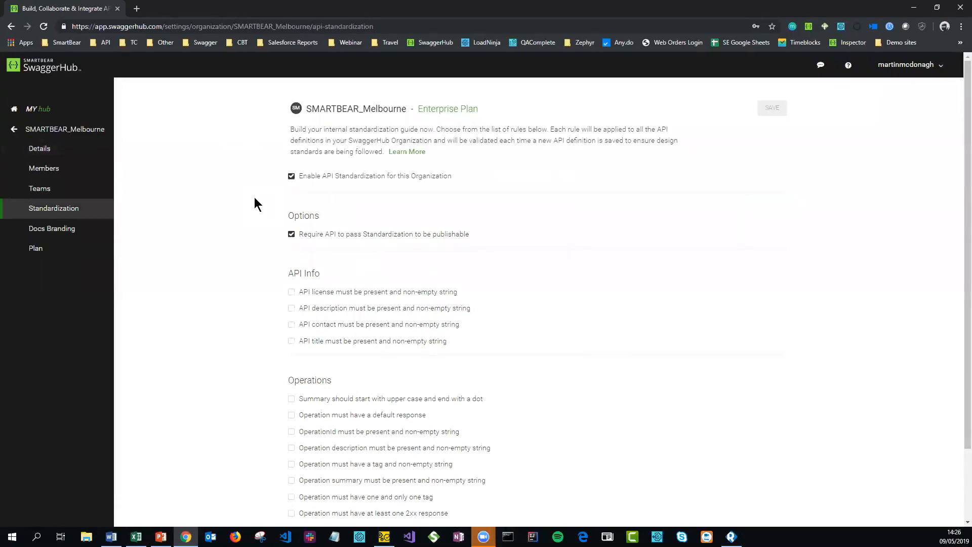
pyautogui.scroll(-2, 254, 199)
# Return to the SMARTBEAR_Melbourne API list and open the Demo_May API for editing.
pyautogui.click(14, 130)
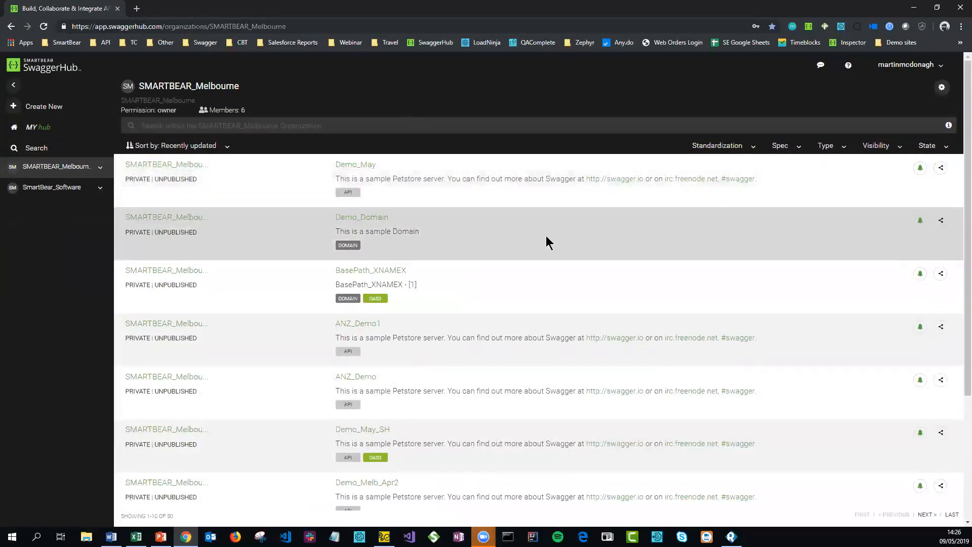
pyautogui.click(556, 196)
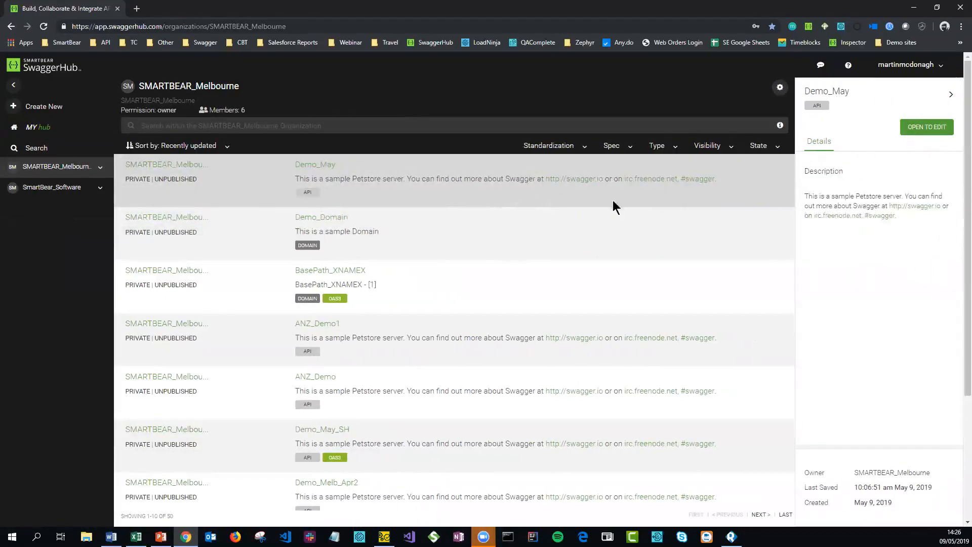
pyautogui.click(907, 128)
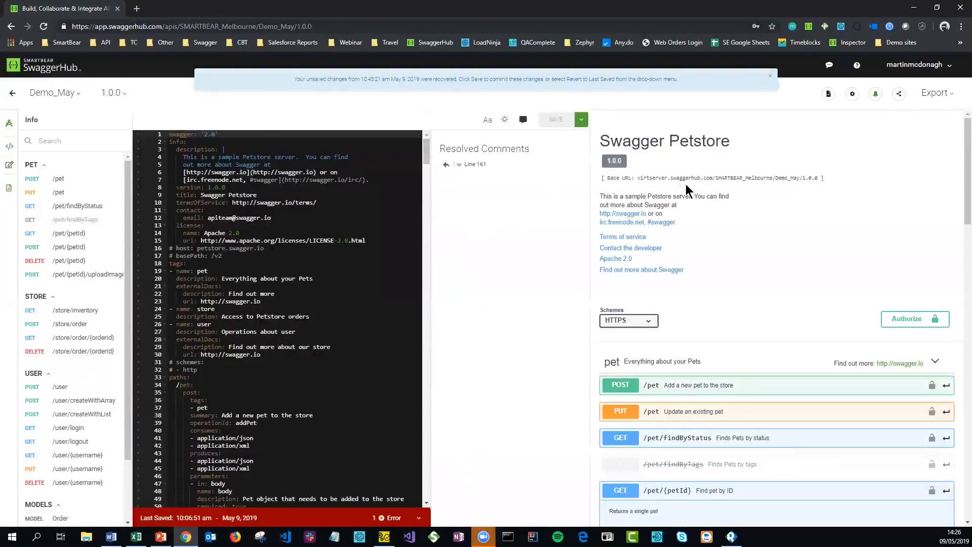
# Delete the stray $ref: line below the externalDocs section near the end of the definition.
pyautogui.scroll(-20, 200, 241)
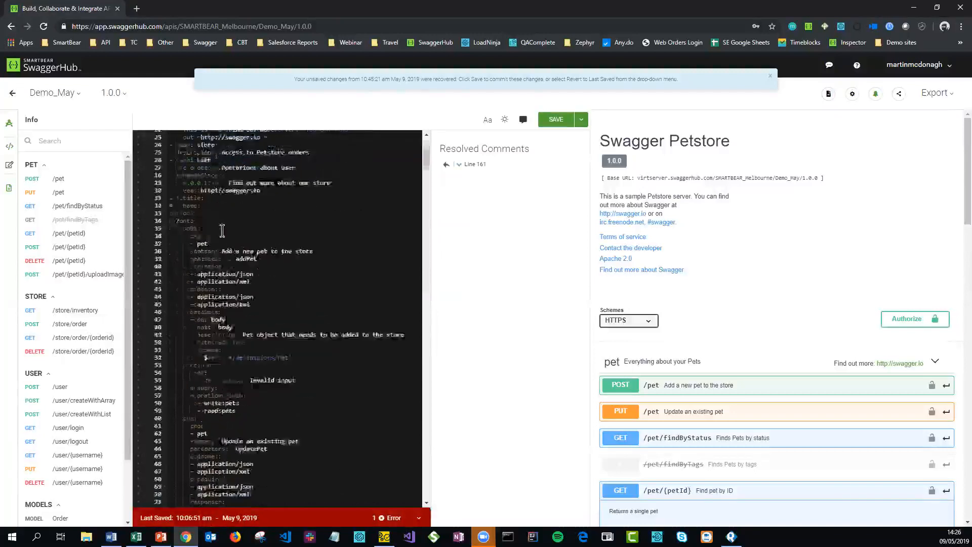
pyautogui.moveTo(427, 221); pyautogui.dragTo(386, 507)
pyautogui.click(209, 450)
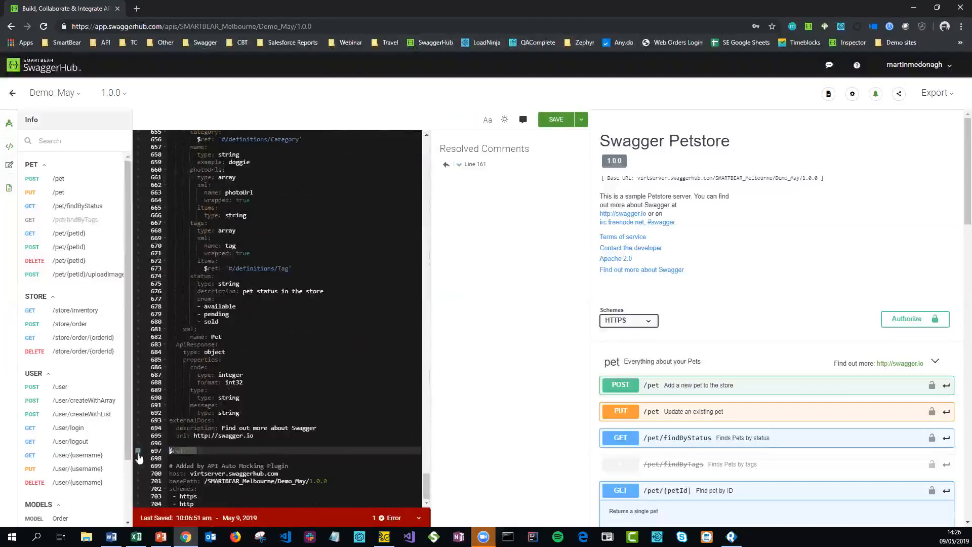
pyautogui.hotkey('ctrl', 'z')
pyautogui.press('BackSpace')
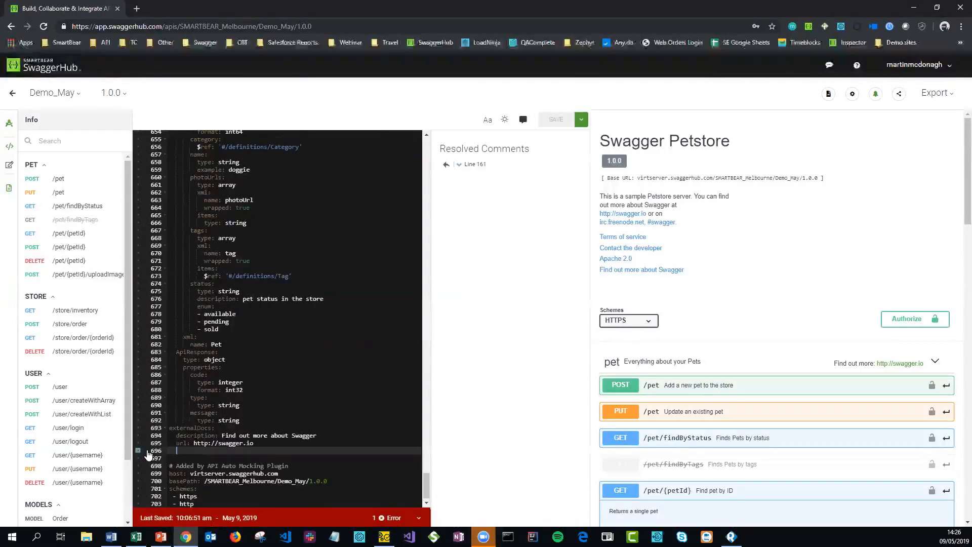
# Remove the blank lines above the "# Added by API Auto Mocking Plugin" comment.
pyautogui.press('Down')
pyautogui.press('Down')
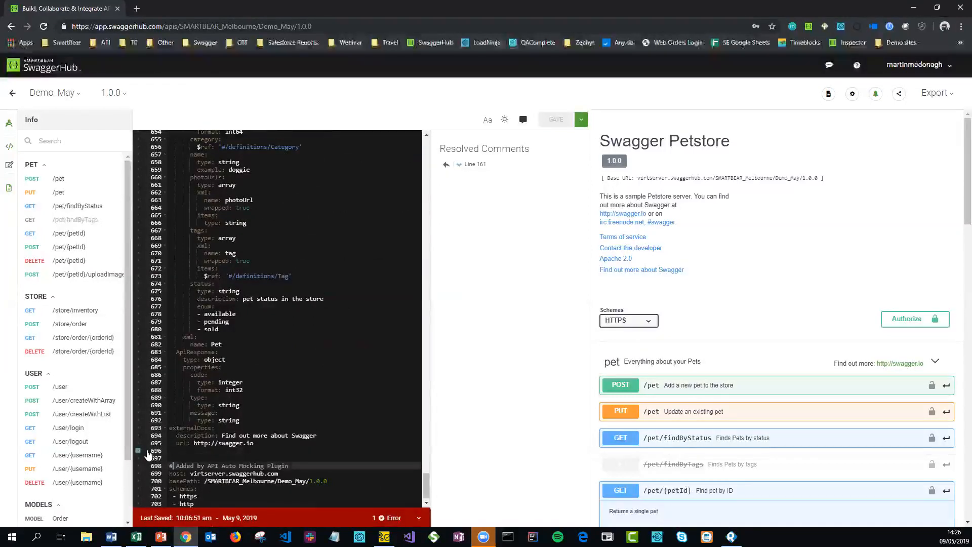
pyautogui.press('BackSpace')
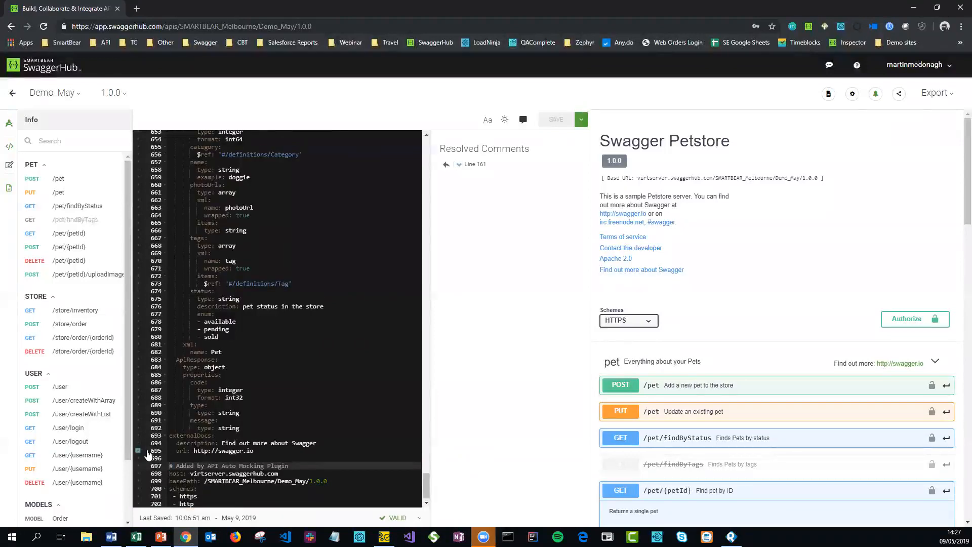
pyautogui.press('BackSpace')
pyautogui.press('BackSpace')
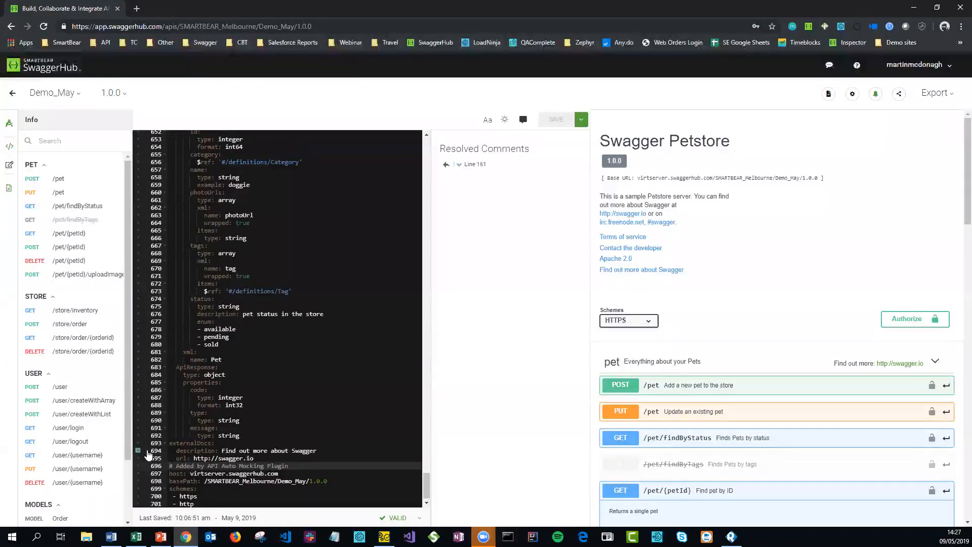
pyautogui.click(582, 119)
pyautogui.click(519, 229)
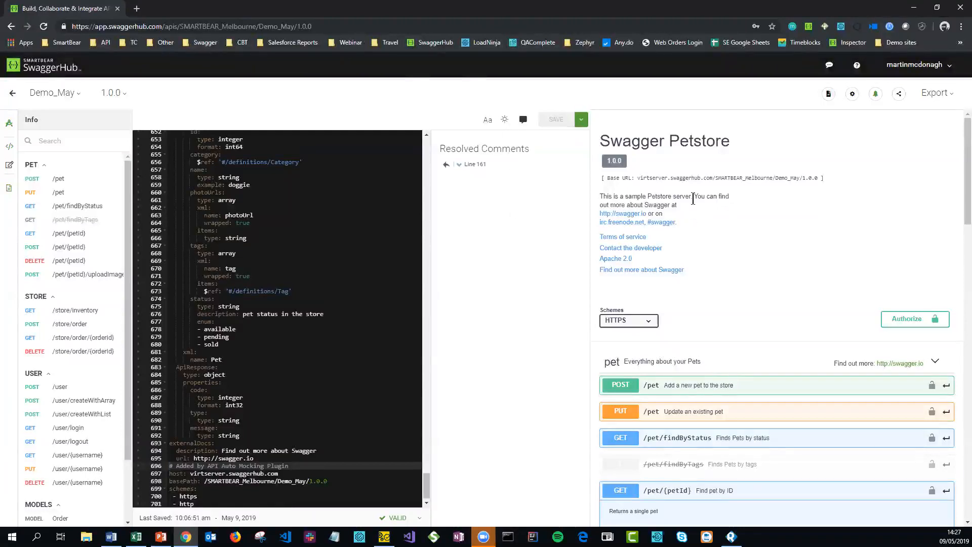
# Review the Client SDK and Server Stub languages available for exporting the Demo_May API.
pyautogui.click(939, 94)
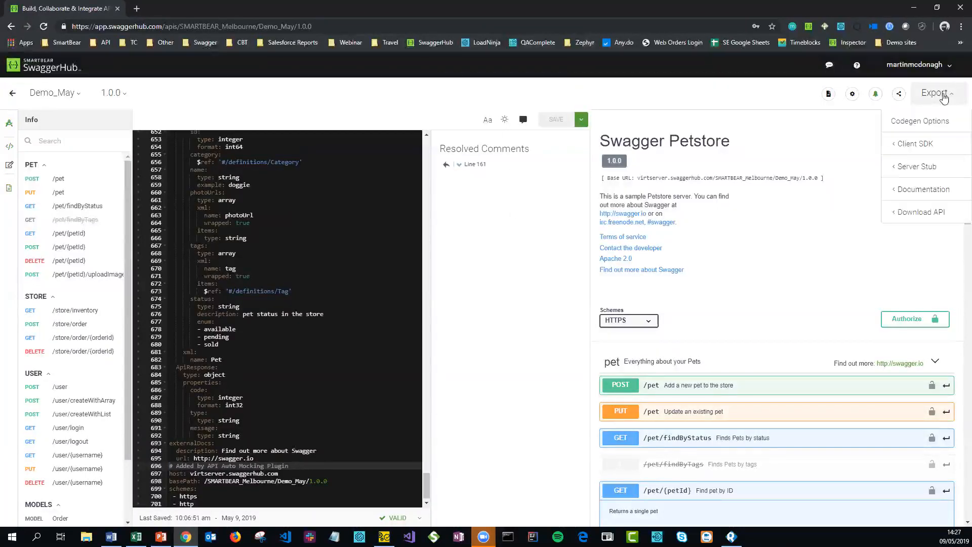
pyautogui.moveTo(932, 144)
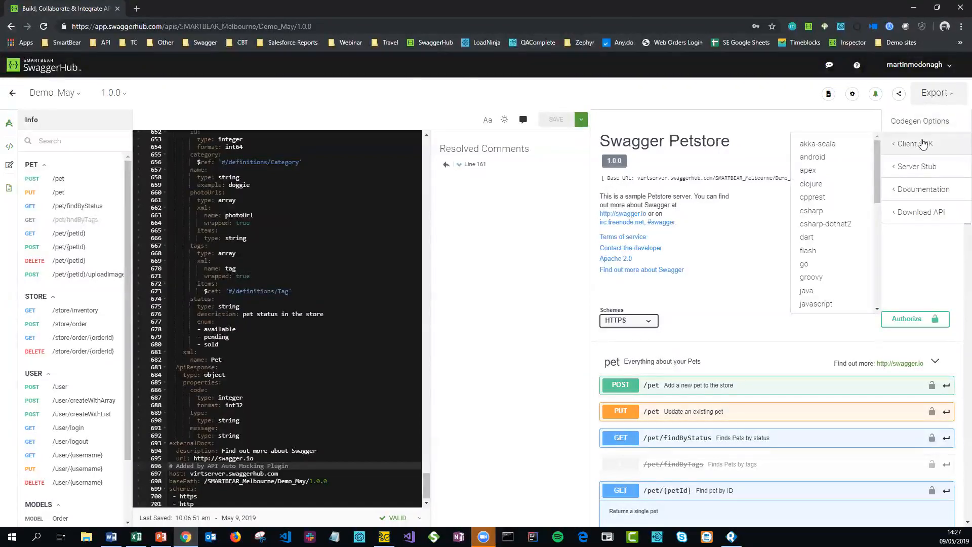
pyautogui.moveTo(877, 157); pyautogui.dragTo(875, 266)
pyautogui.moveTo(903, 176)
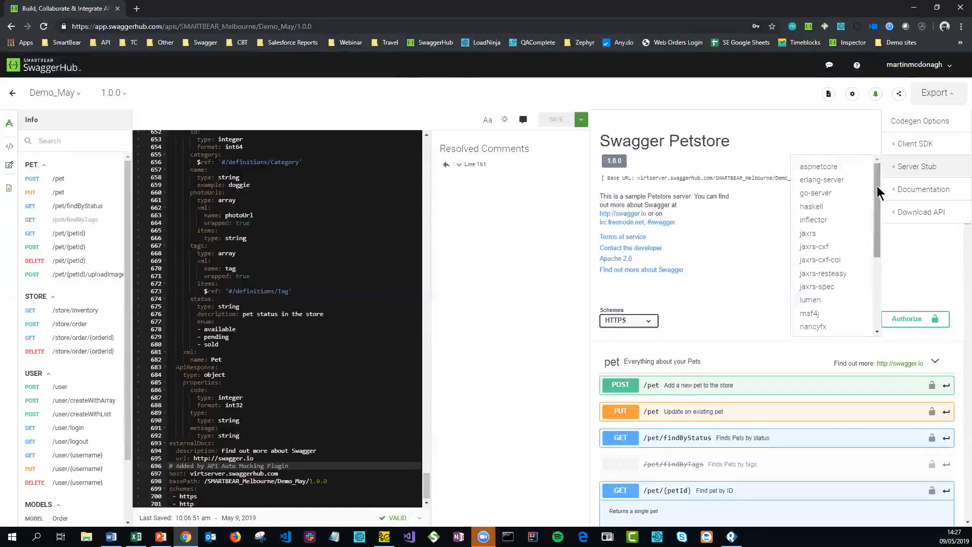
pyautogui.scroll(-3, 867, 238)
pyautogui.scroll(-2, 867, 238)
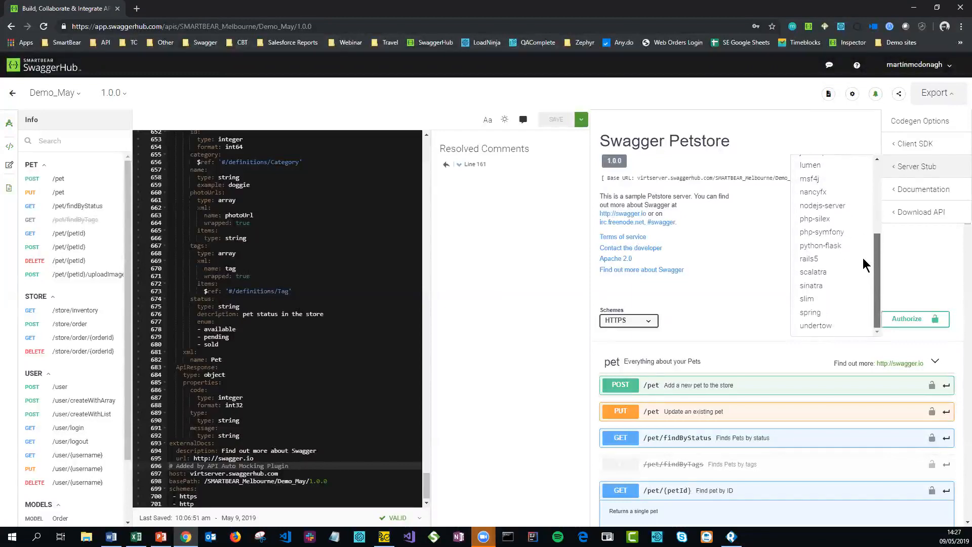
# Download the Demo_May API as JSON Resolved and locate the swagger JSON file in the downloaded archive.
pyautogui.moveTo(906, 199)
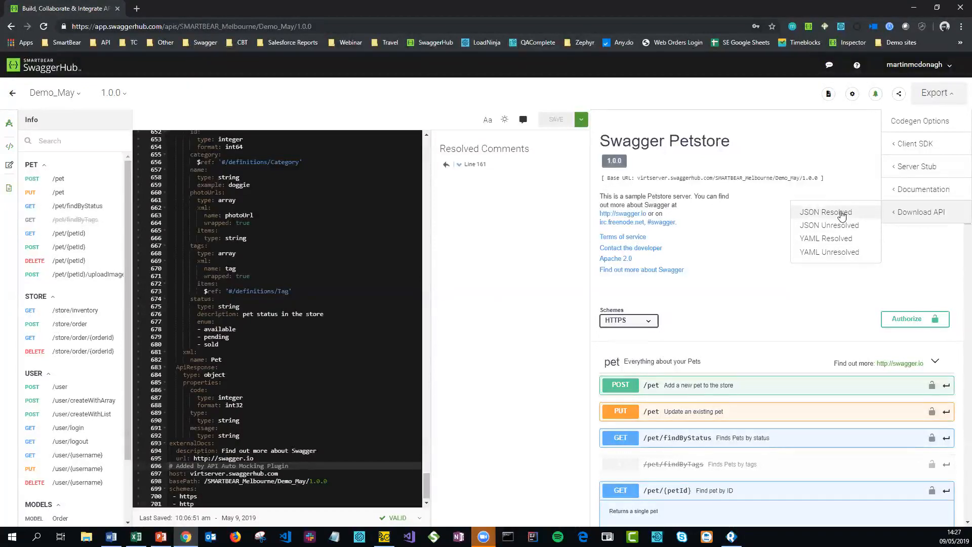
pyautogui.click(843, 215)
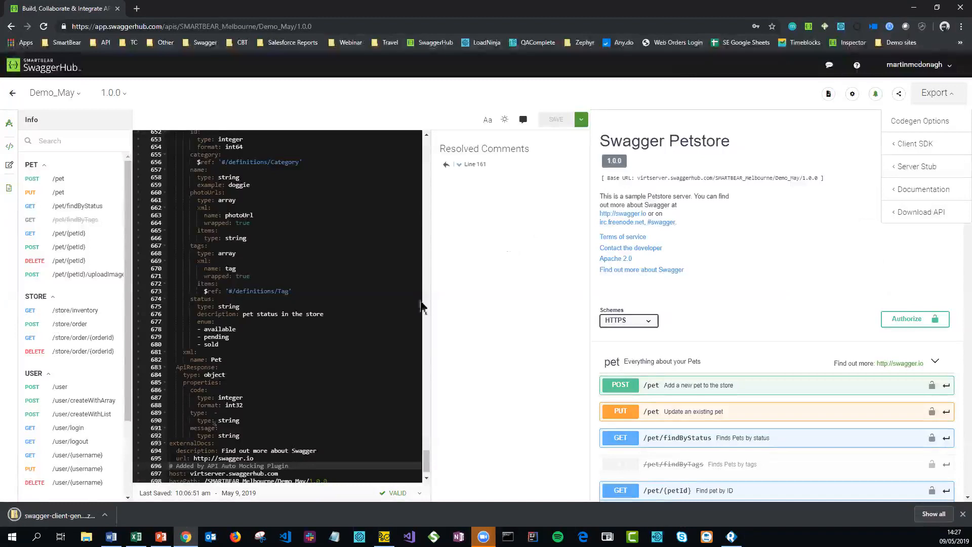
pyautogui.click(66, 517)
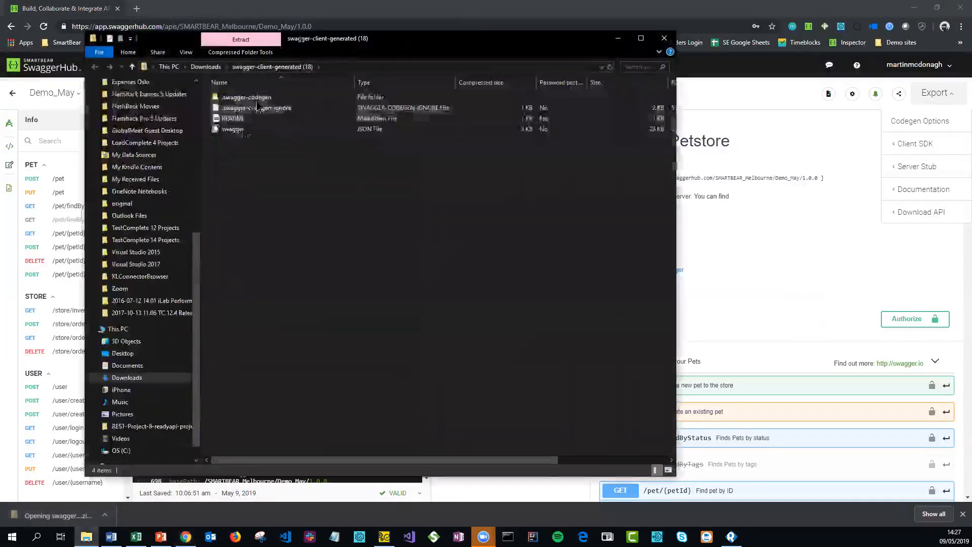
pyautogui.click(233, 130)
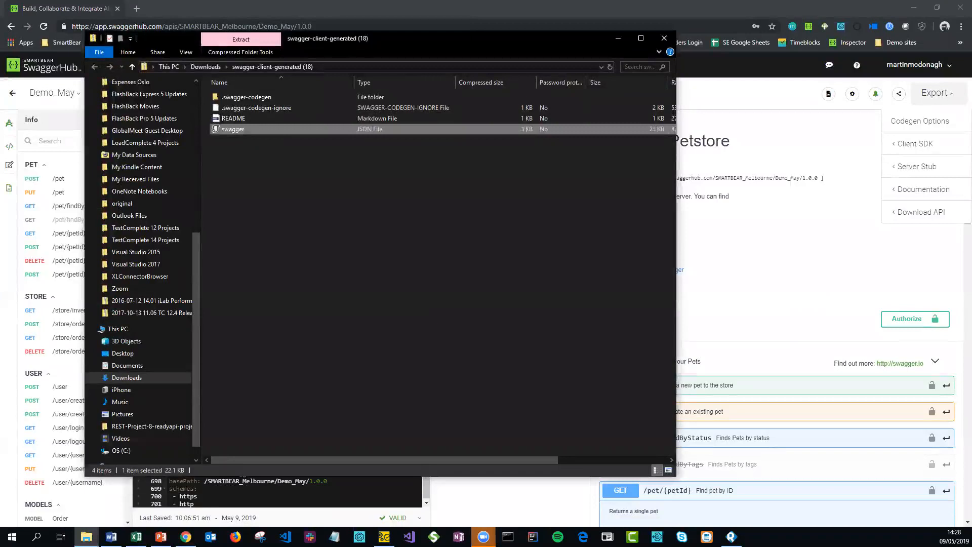
pyautogui.click(669, 40)
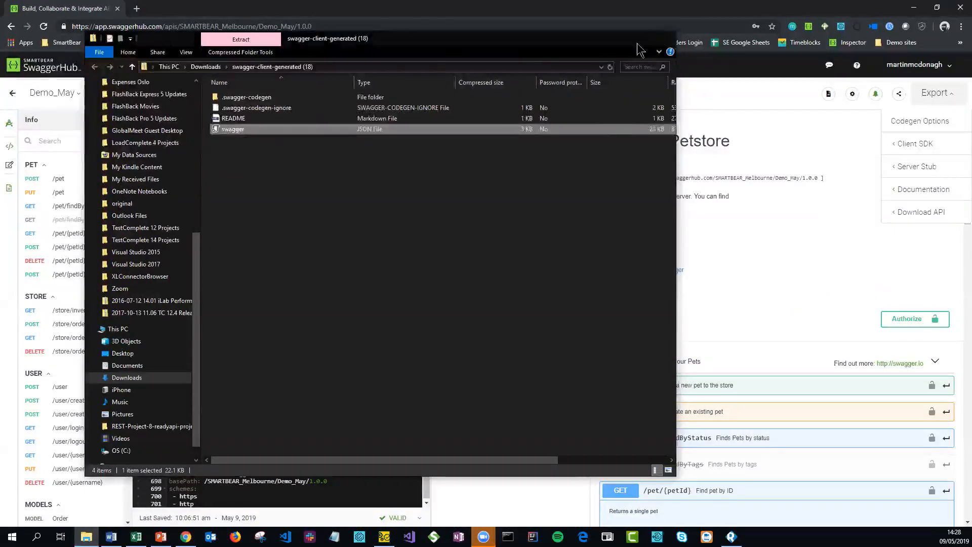
# Switch to ReadyAPI ServiceV and start a new virtual service in the Webinar project.
pyautogui.click(913, 7)
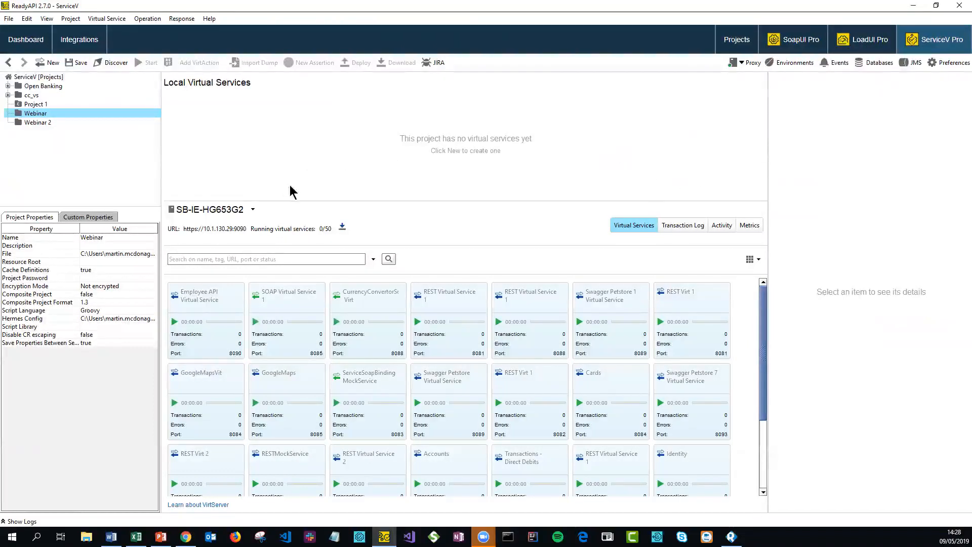
pyautogui.moveTo(370, 201); pyautogui.dragTo(368, 232)
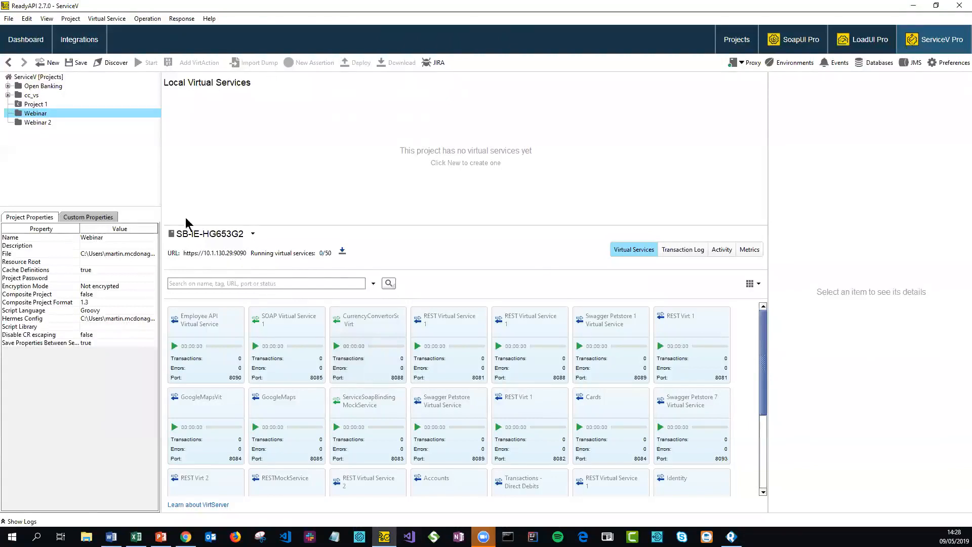
pyautogui.rightClick(41, 115)
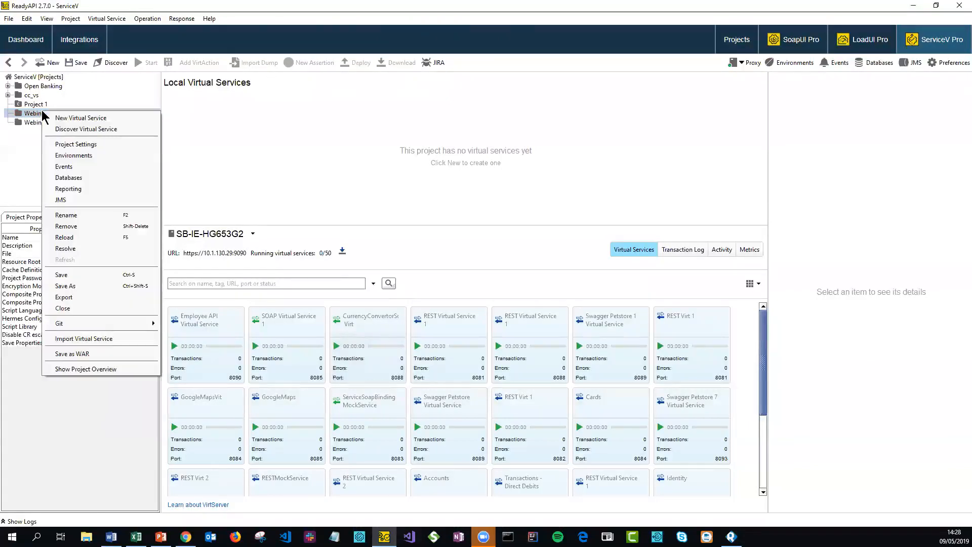
pyautogui.click(74, 117)
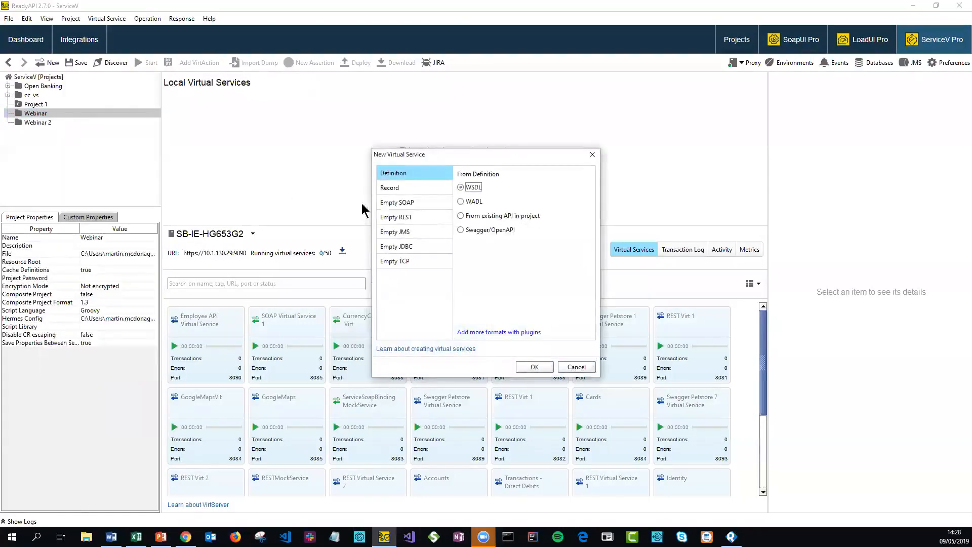
# Review the Record and Empty SOAP options for creating a virtual service, ending back at the definition-based options.
pyautogui.click(413, 185)
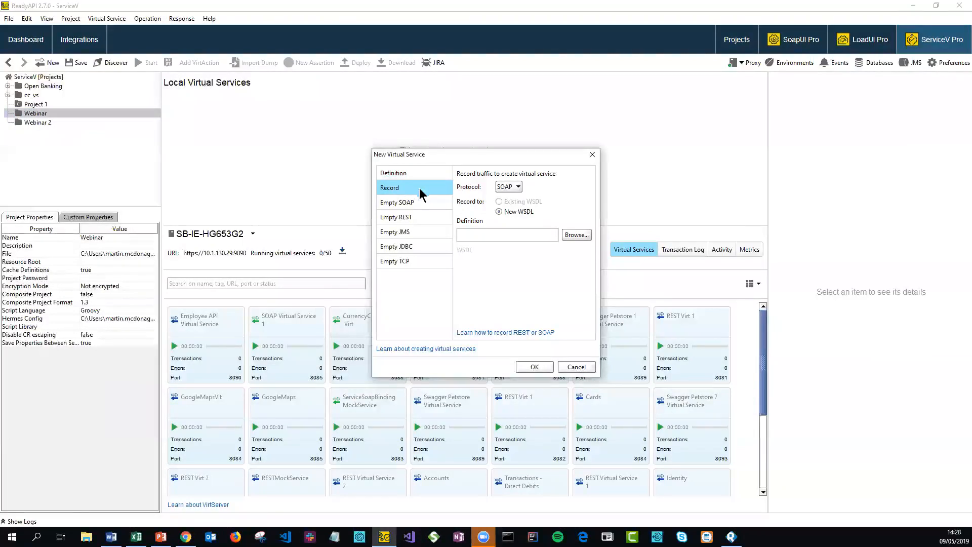
pyautogui.click(509, 187)
pyautogui.click(398, 203)
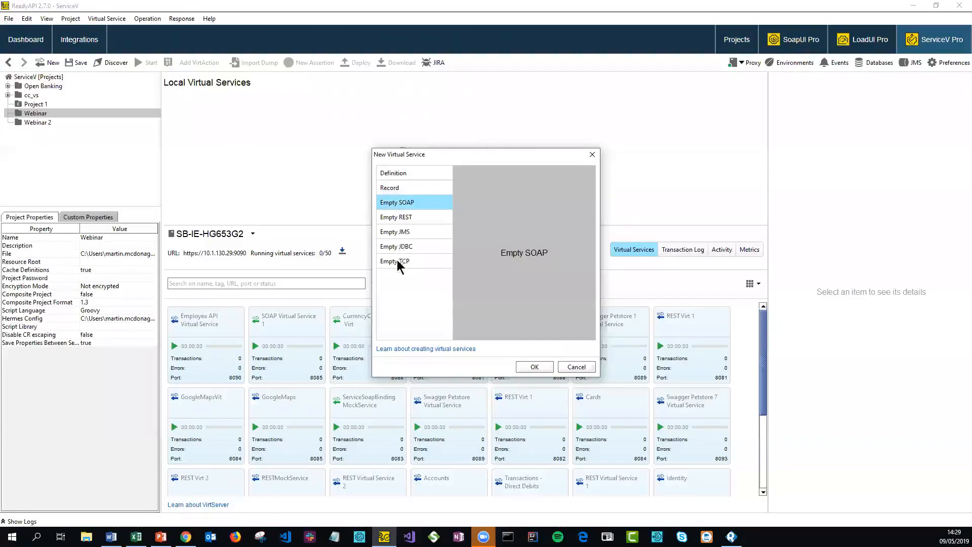
pyautogui.click(400, 193)
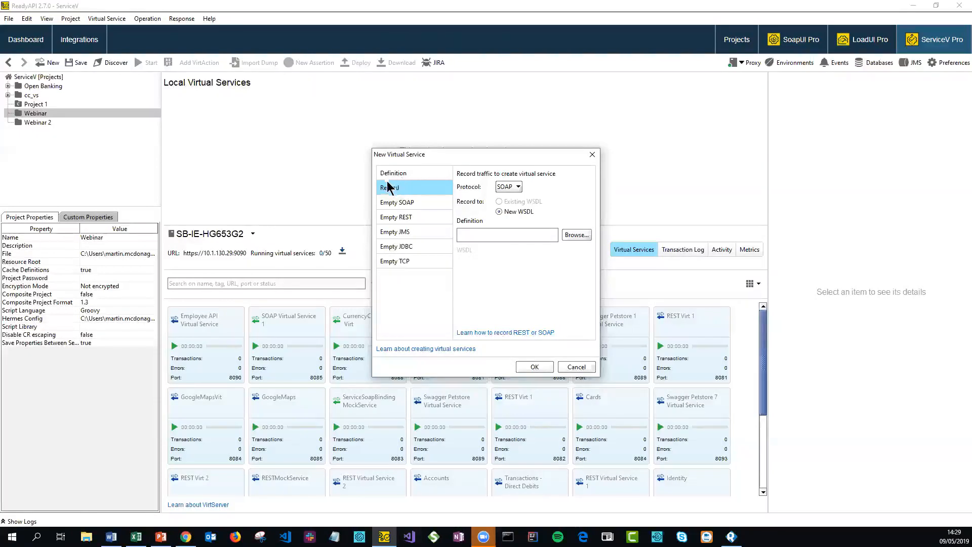
pyautogui.click(397, 174)
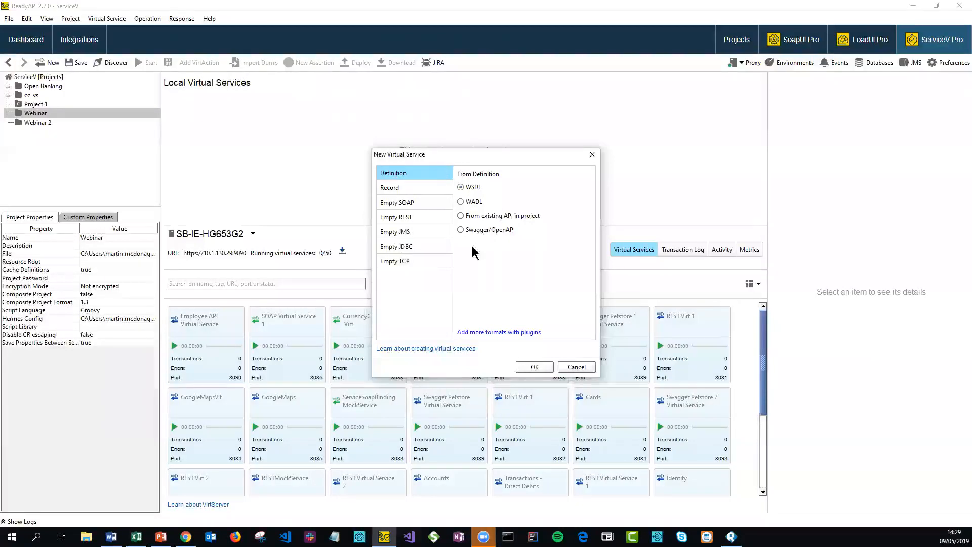
# Generate a REST virtual service from the Desktop's swagger.json Swagger/OpenAPI definition, keeping the default resources, name, path and port.
pyautogui.click(479, 232)
pyautogui.click(535, 368)
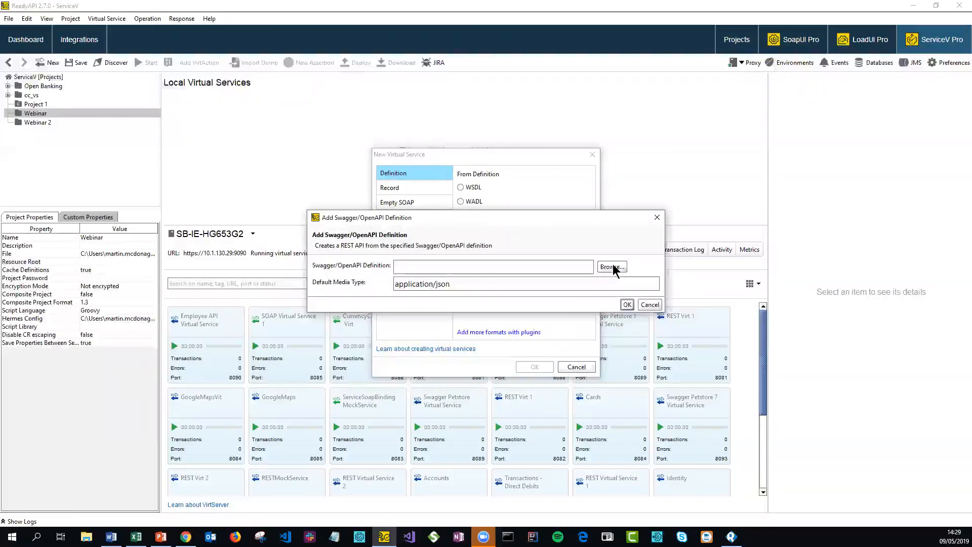
pyautogui.click(613, 267)
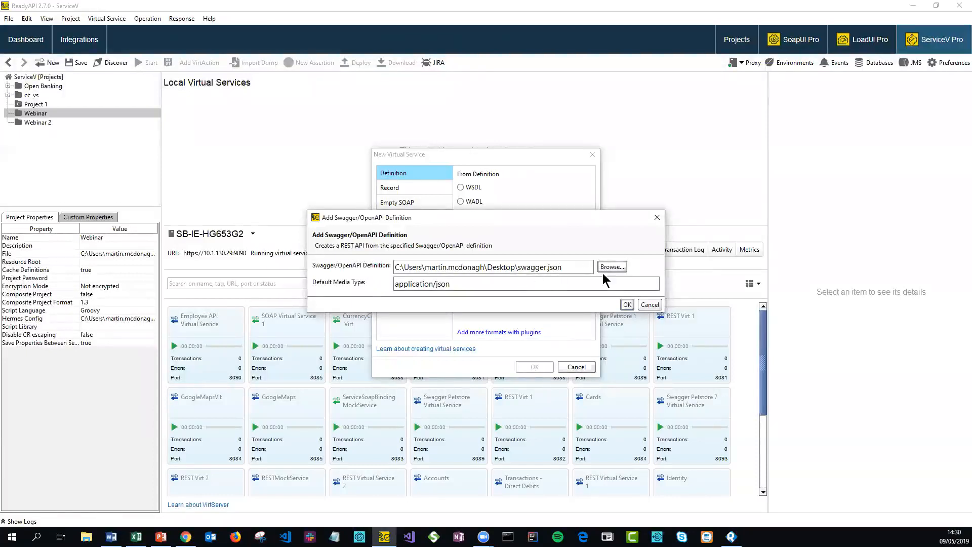
pyautogui.click(627, 305)
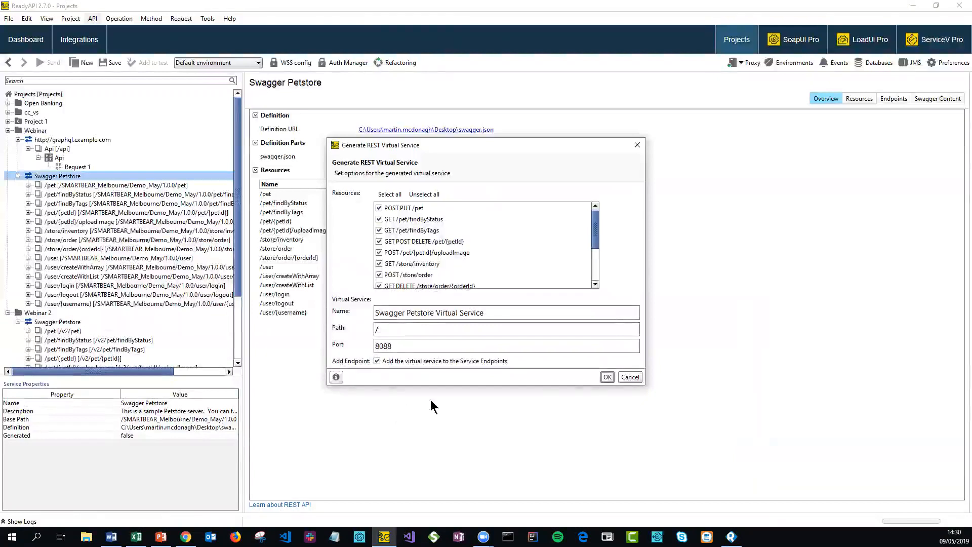
pyautogui.click(608, 377)
pyautogui.click(571, 367)
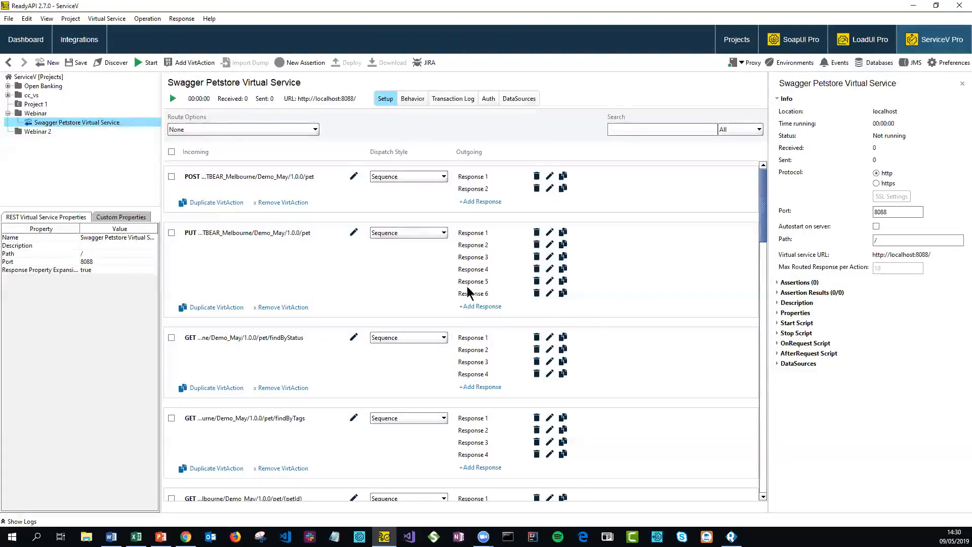
# Open Response 1 of the GET /pet/{petId} action and show its response body in a widened editor.
pyautogui.moveTo(764, 221); pyautogui.dragTo(762, 249)
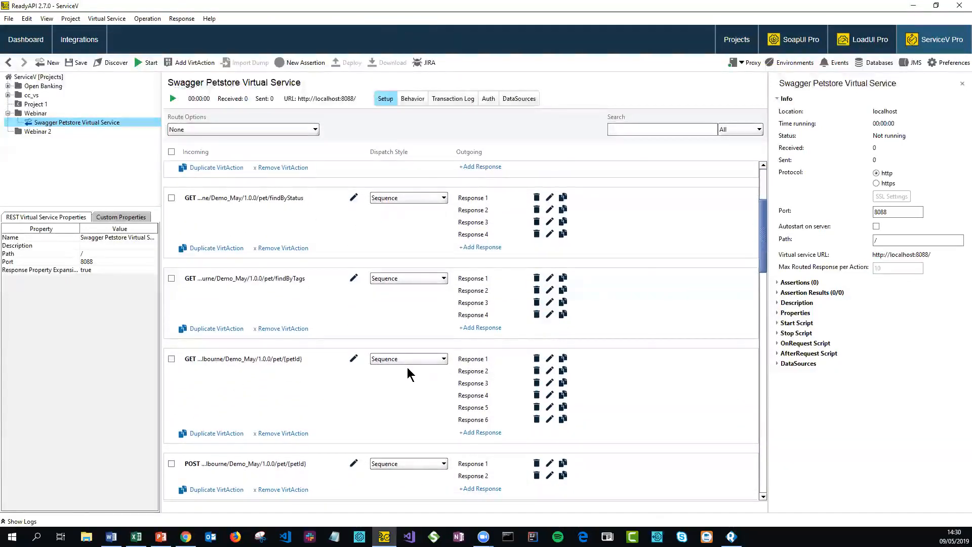
pyautogui.click(477, 360)
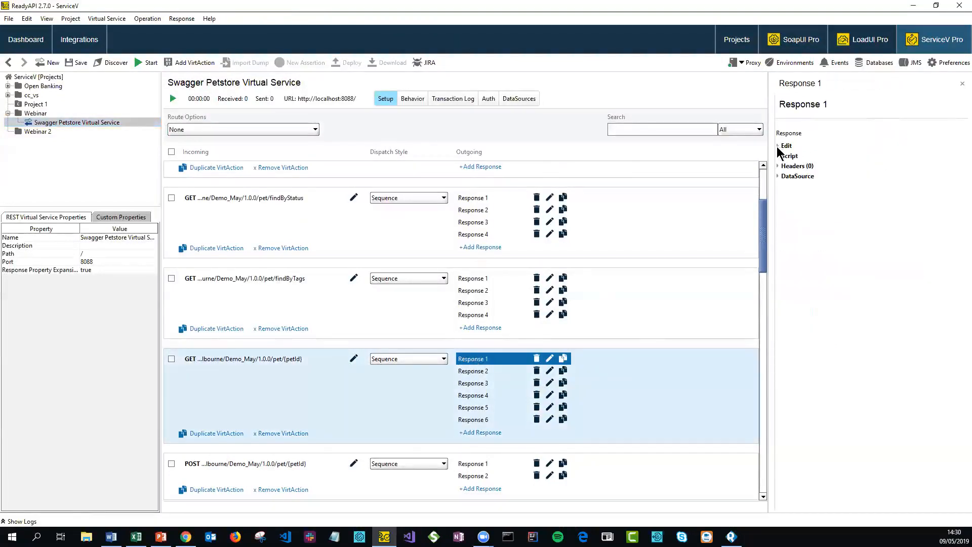
pyautogui.click(780, 146)
pyautogui.moveTo(767, 197); pyautogui.dragTo(624, 206)
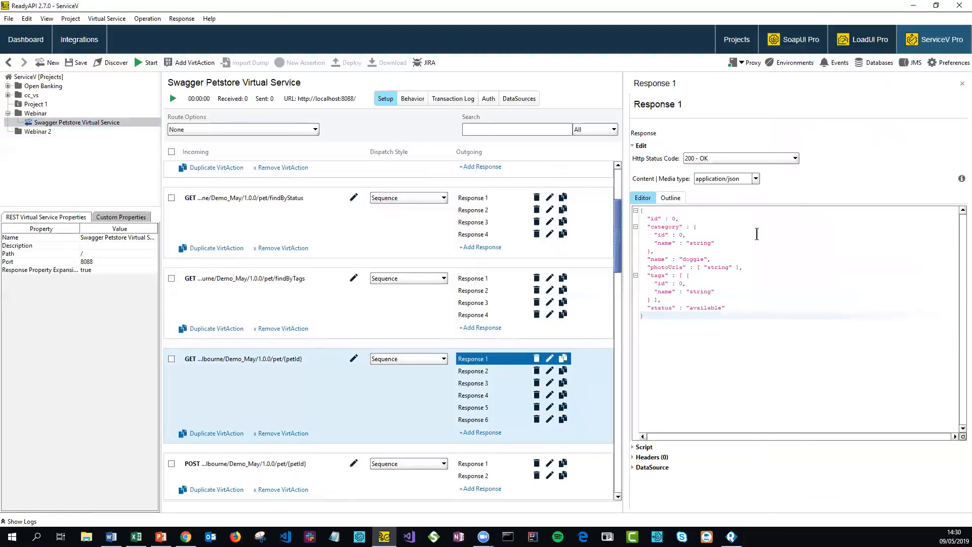
# Switch to SwaggerHub to compare the 200 example value of GET /pet/{petId}, and return to ReadyAPI.
pyautogui.click(185, 536)
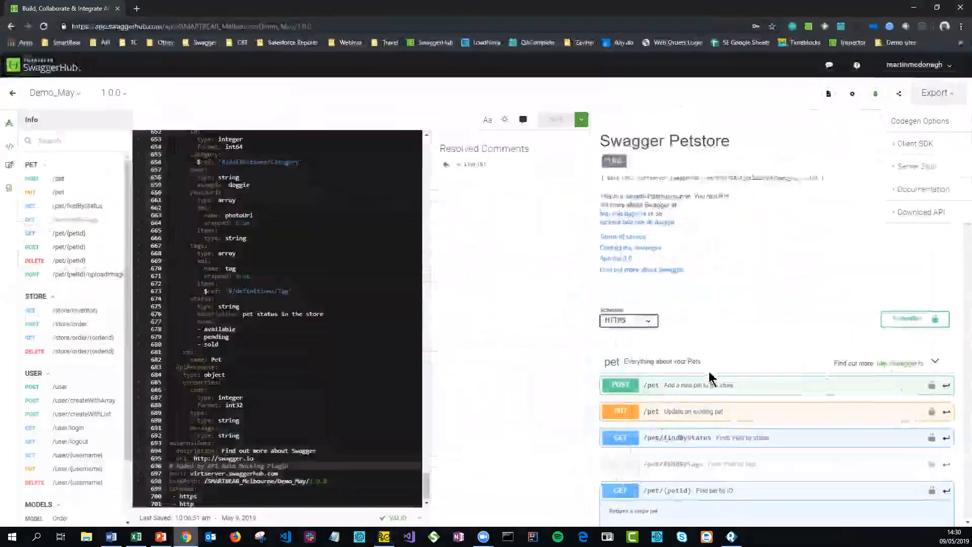
pyautogui.scroll(-9, 712, 373)
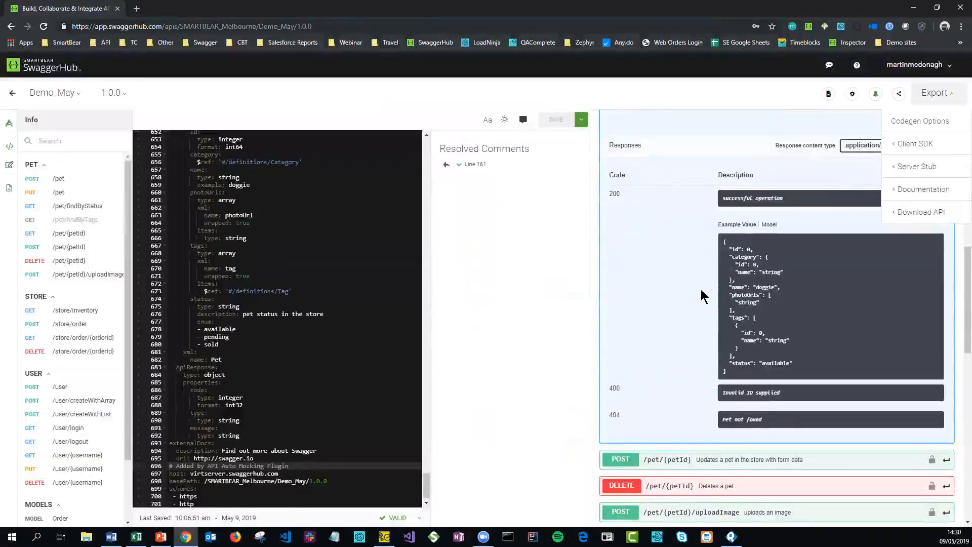
pyautogui.click(689, 299)
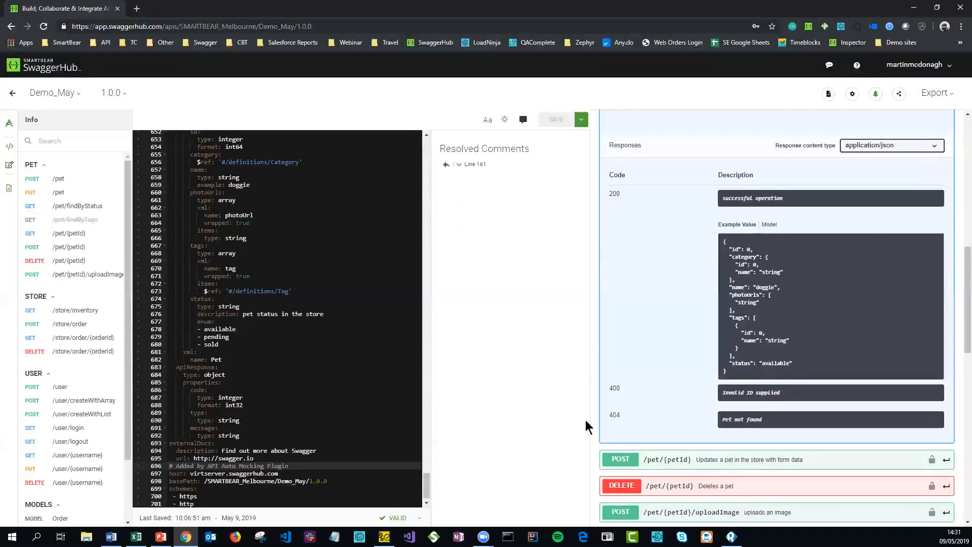
pyautogui.hotkey('alt', 'Tab')
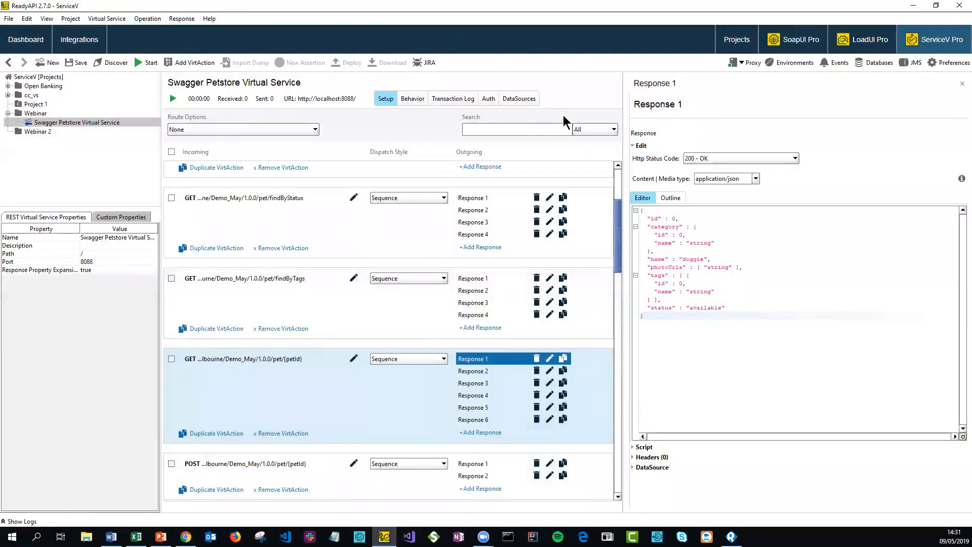
pyautogui.moveTo(549, 100); pyautogui.dragTo(673, 86)
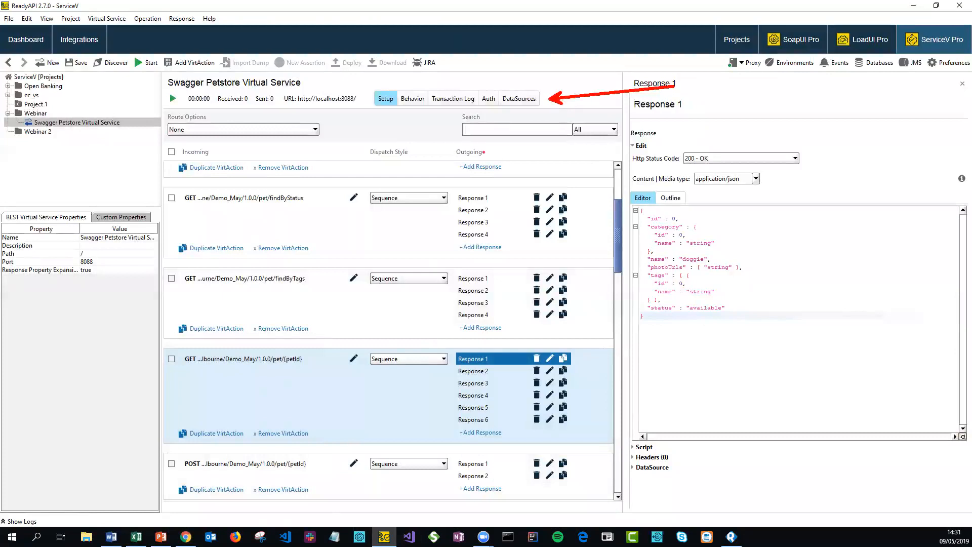
pyautogui.moveTo(499, 107); pyautogui.dragTo(499, 157)
pyautogui.moveTo(450, 112); pyautogui.dragTo(436, 144)
pyautogui.moveTo(412, 112); pyautogui.dragTo(392, 143)
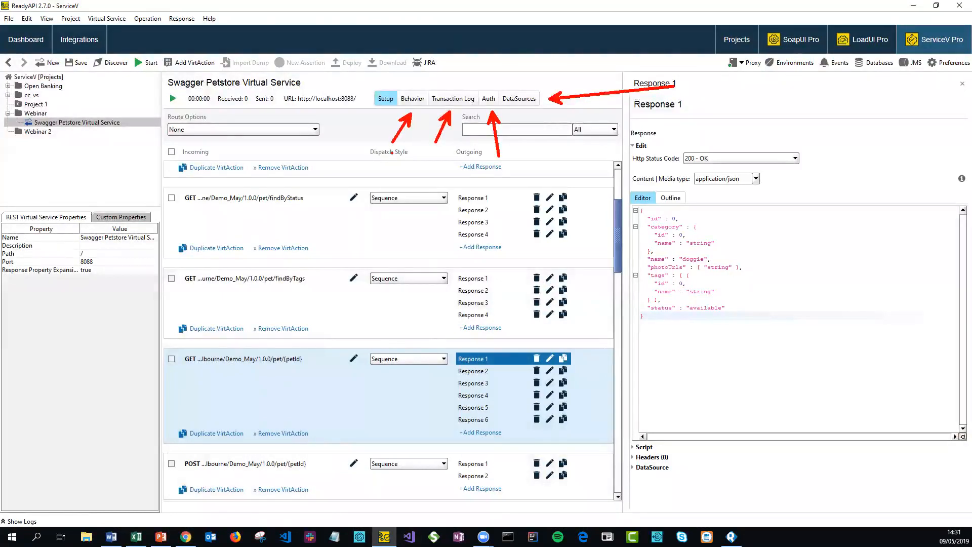
pyautogui.press('Escape')
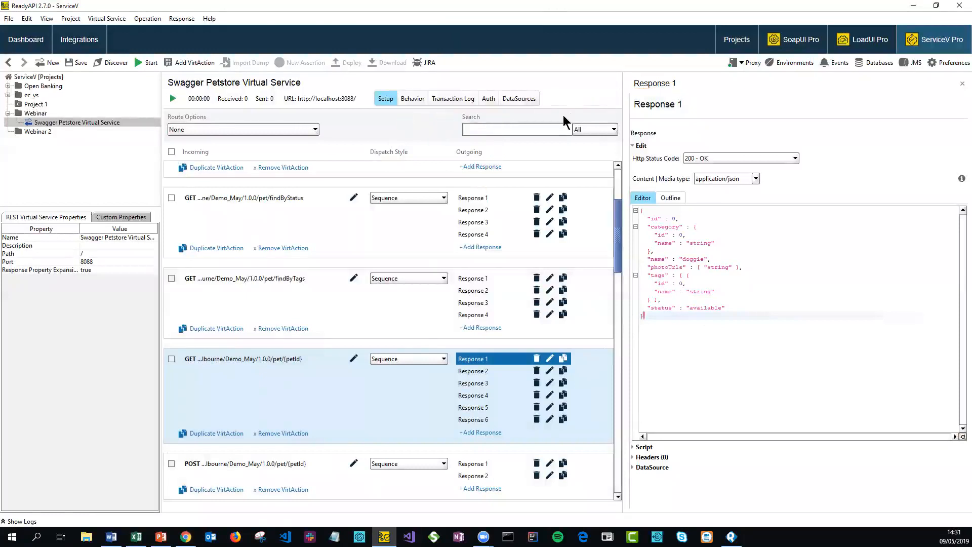
# Add a data source to the Swagger Petstore Virtual Service under the default name.
pyautogui.click(527, 100)
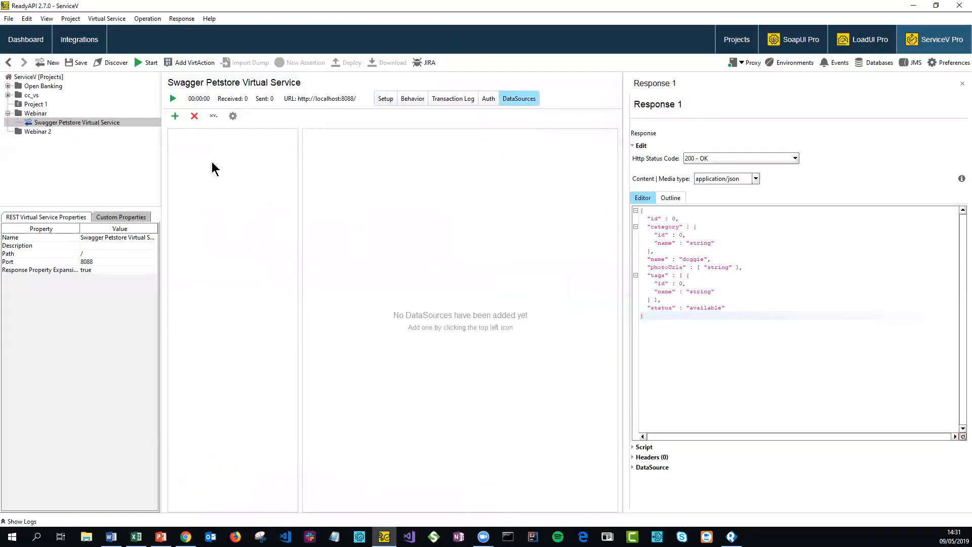
pyautogui.click(175, 116)
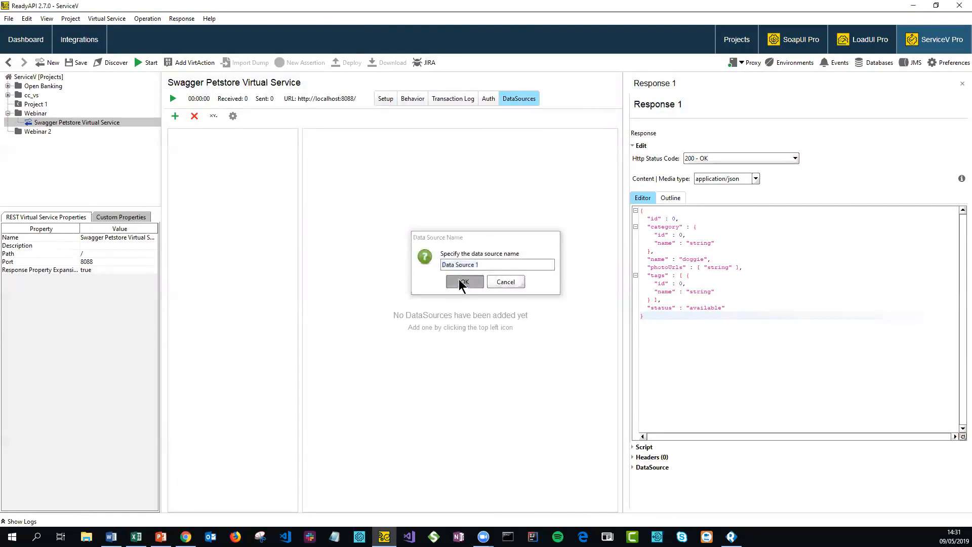
pyautogui.click(459, 280)
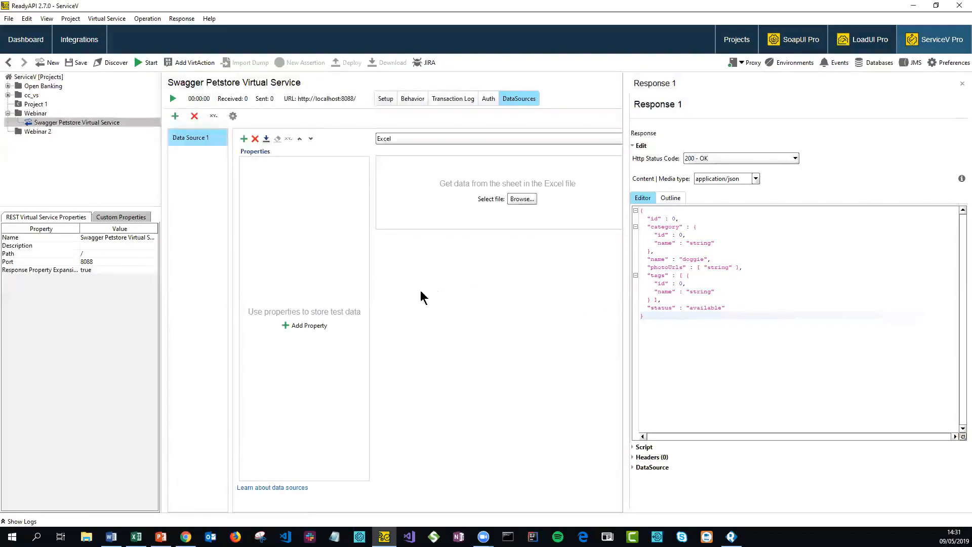
# Add a property named petid to Data Source 1 and set the data source type to Grid.
pyautogui.click(304, 325)
pyautogui.write('pet')
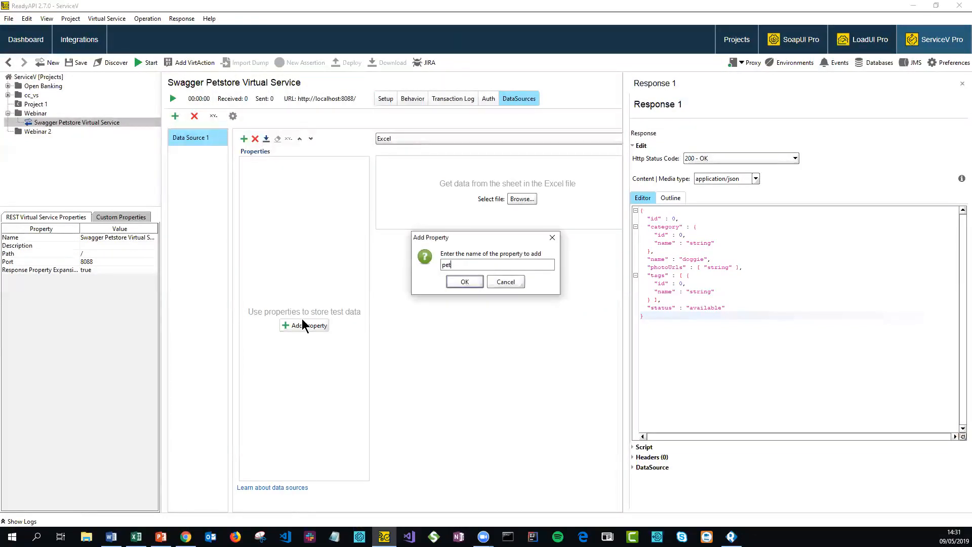
pyautogui.write('id')
pyautogui.click(465, 283)
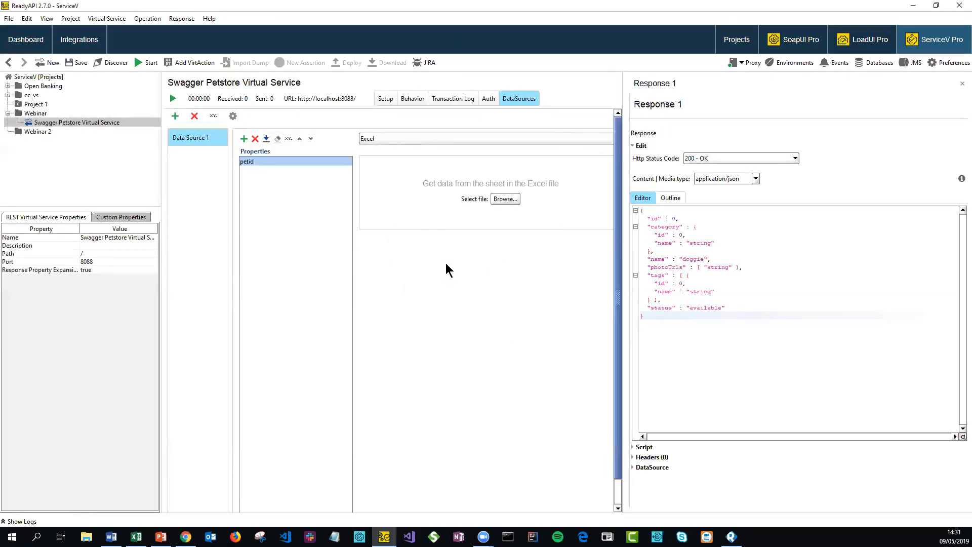
pyautogui.click(441, 138)
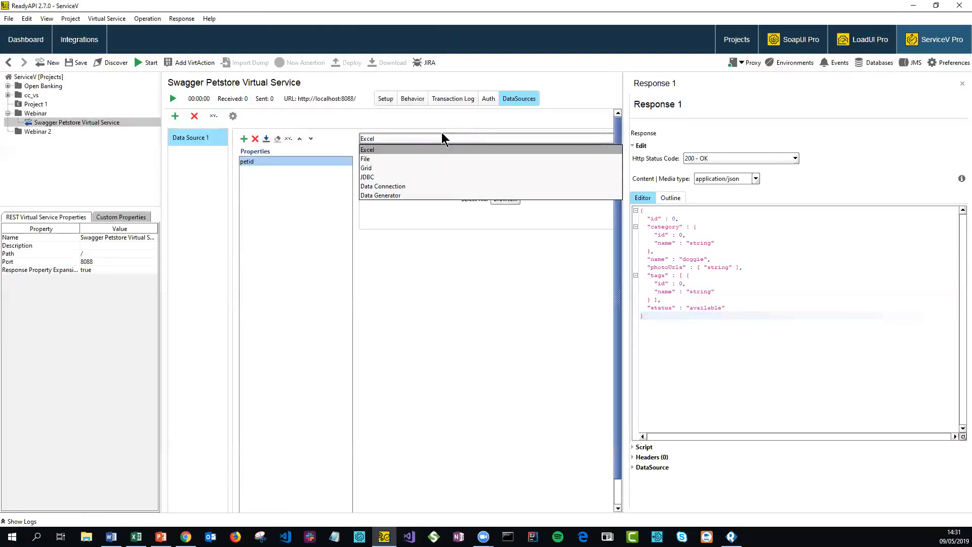
pyautogui.click(430, 166)
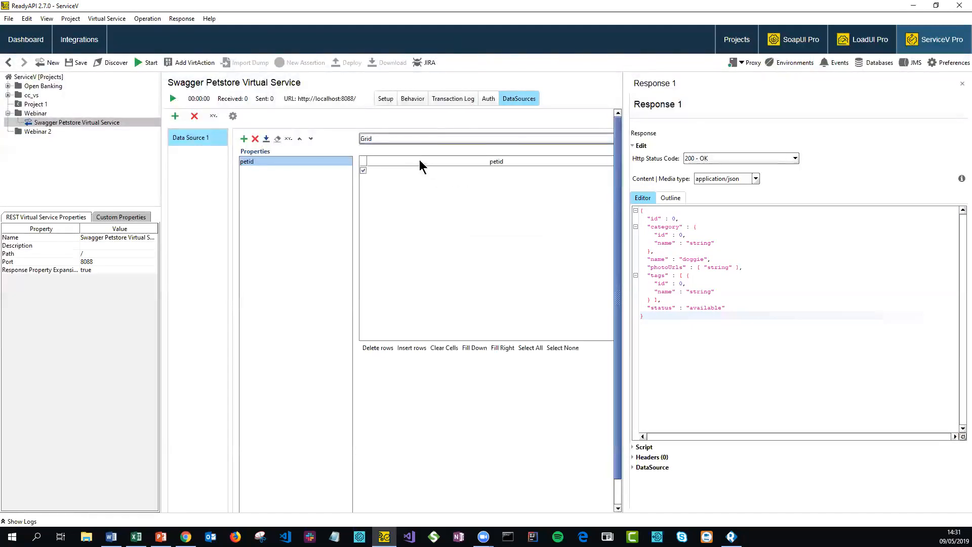
pyautogui.click(408, 140)
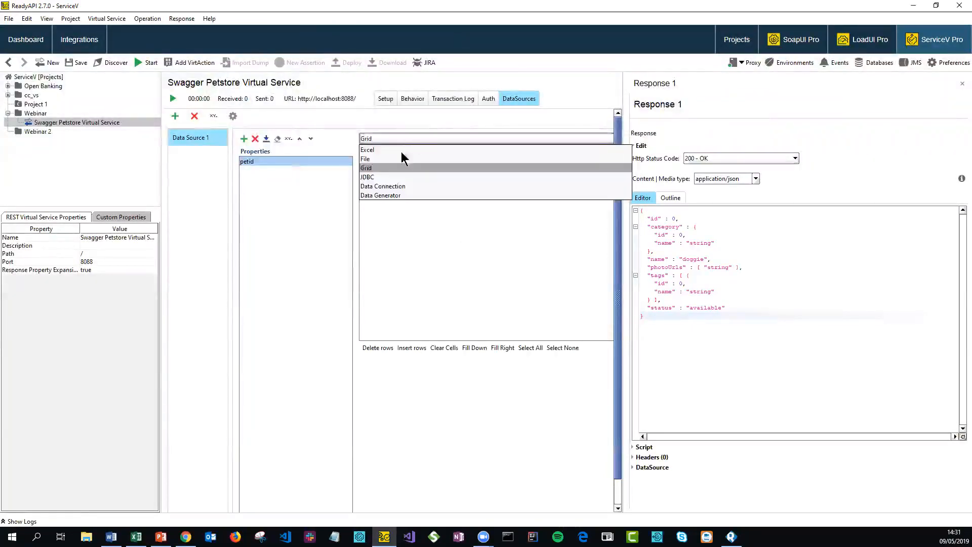
pyautogui.click(351, 138)
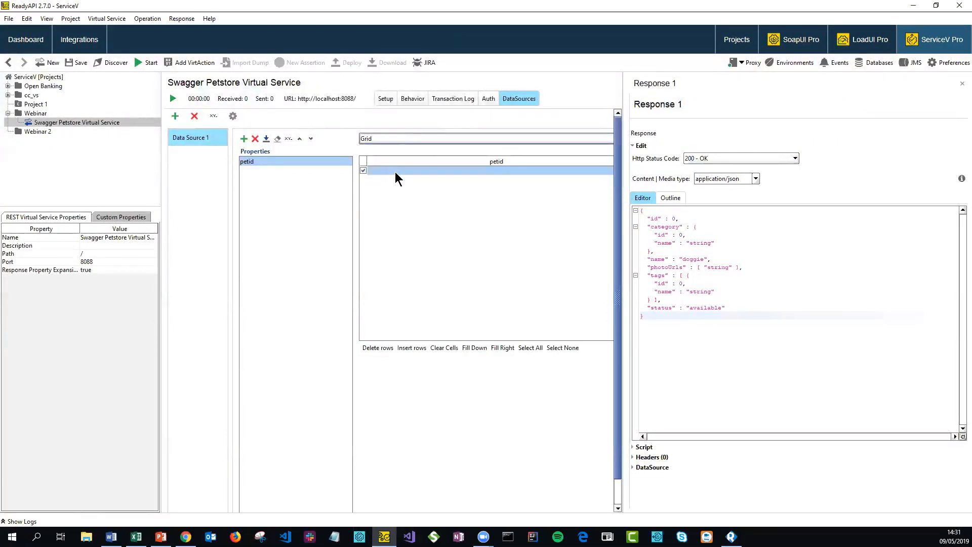
# Fill the petid column of the data source grid with the rows cat, parrot and Ferret.
pyautogui.doubleClick(396, 169)
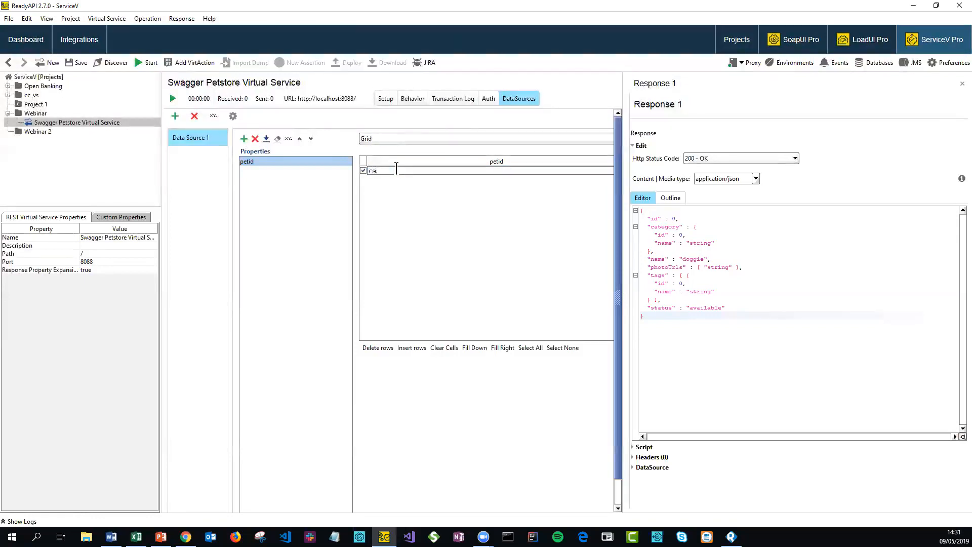
pyautogui.click(312, 172)
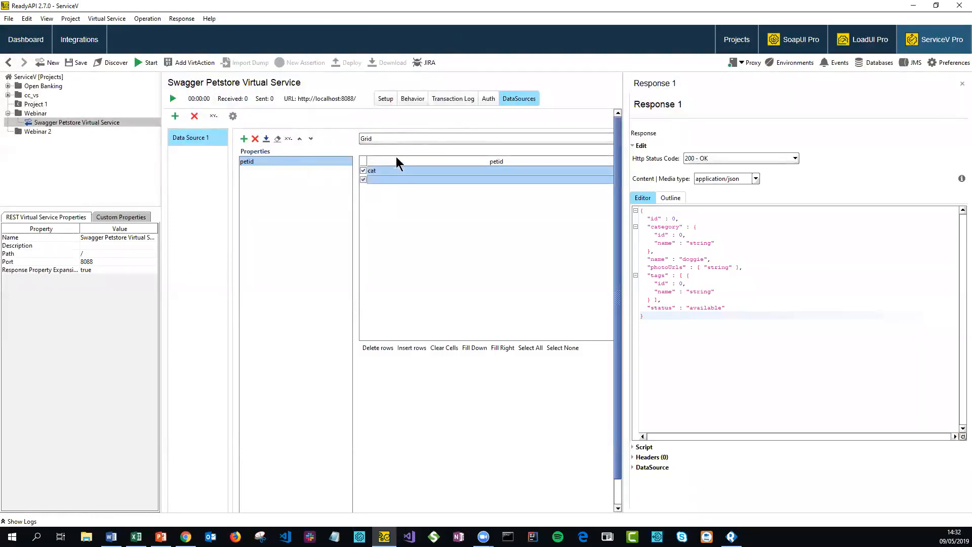
pyautogui.doubleClick(395, 180)
pyautogui.write('nal')
pyautogui.write('rot')
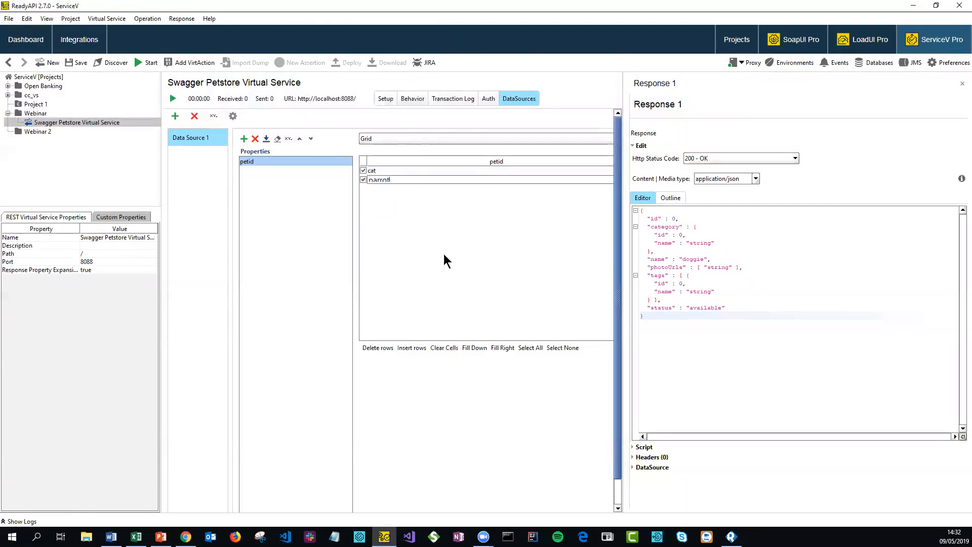
pyautogui.press('Return')
pyautogui.click(390, 188)
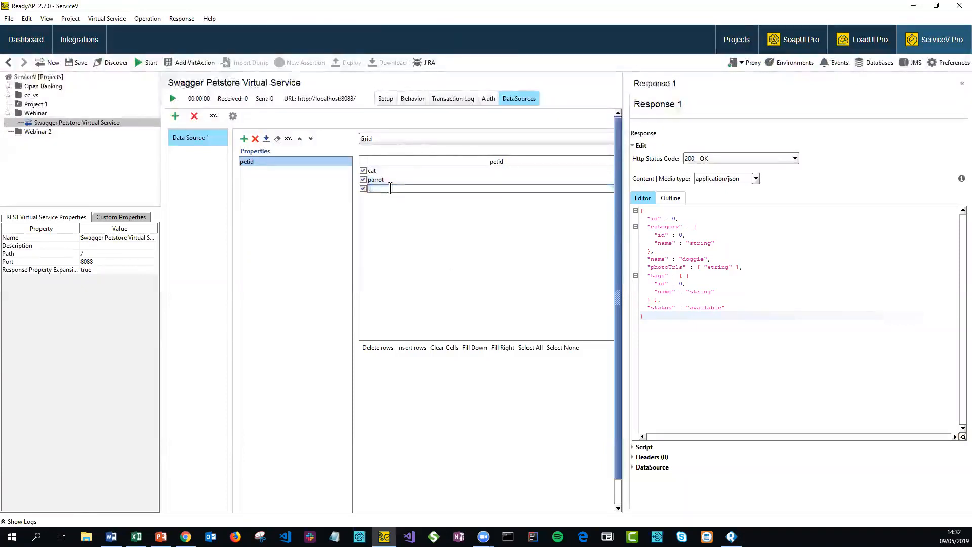
pyautogui.write('Ferret')
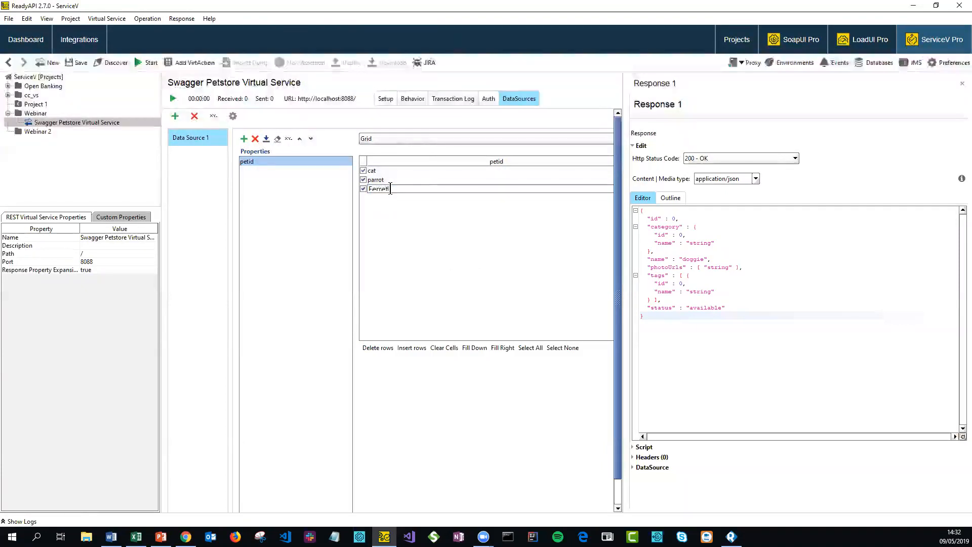
pyautogui.press('Return')
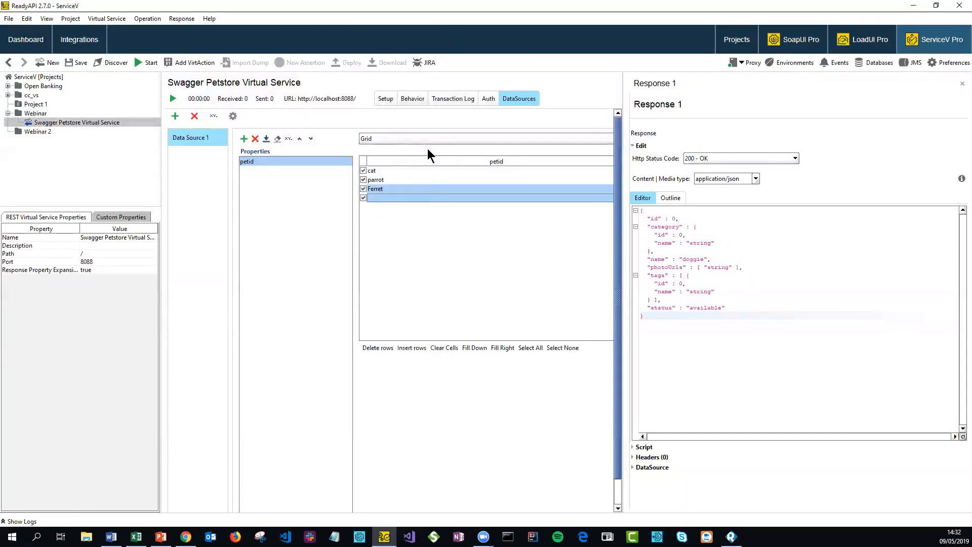
# Assign Data Source 1 as the data source of Response 1.
pyautogui.click(633, 469)
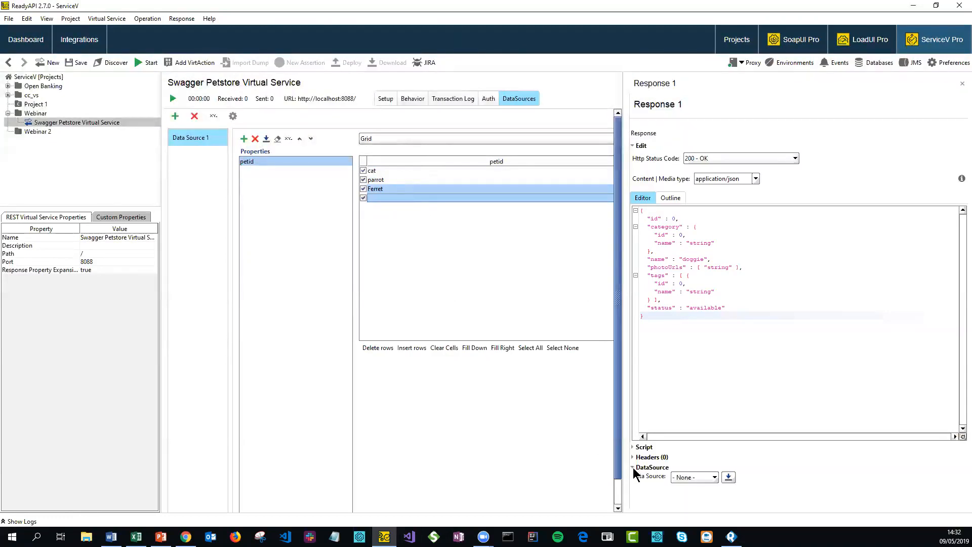
pyautogui.click(689, 477)
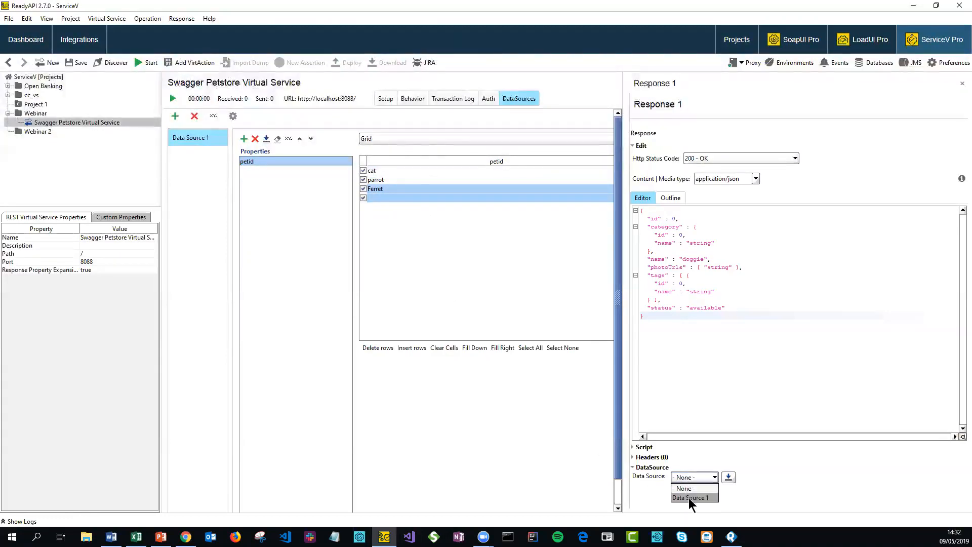
pyautogui.click(689, 497)
# Replace the value doggie in the Response 1 body with the response's petid property, inserted through Get Data.
pyautogui.doubleClick(695, 259)
pyautogui.press('BackSpace')
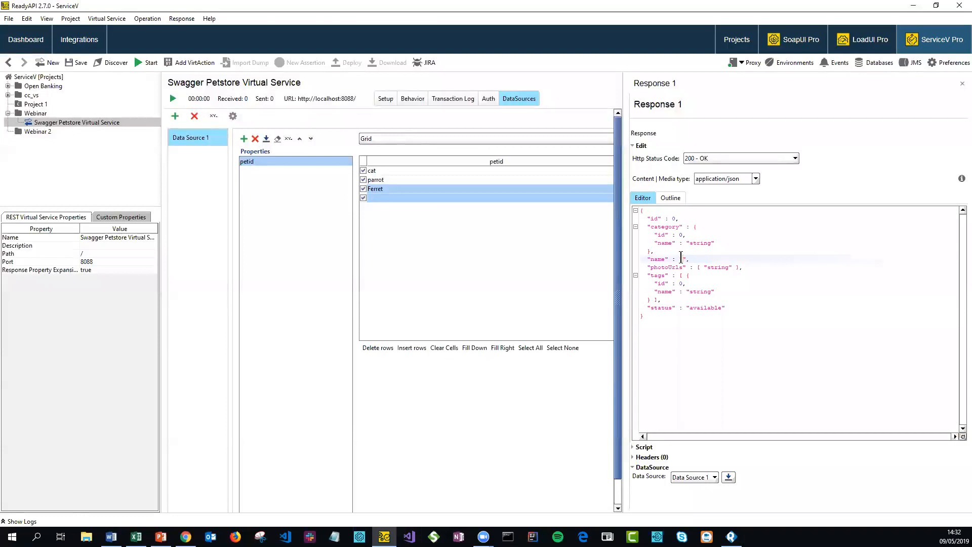
pyautogui.rightClick(683, 258)
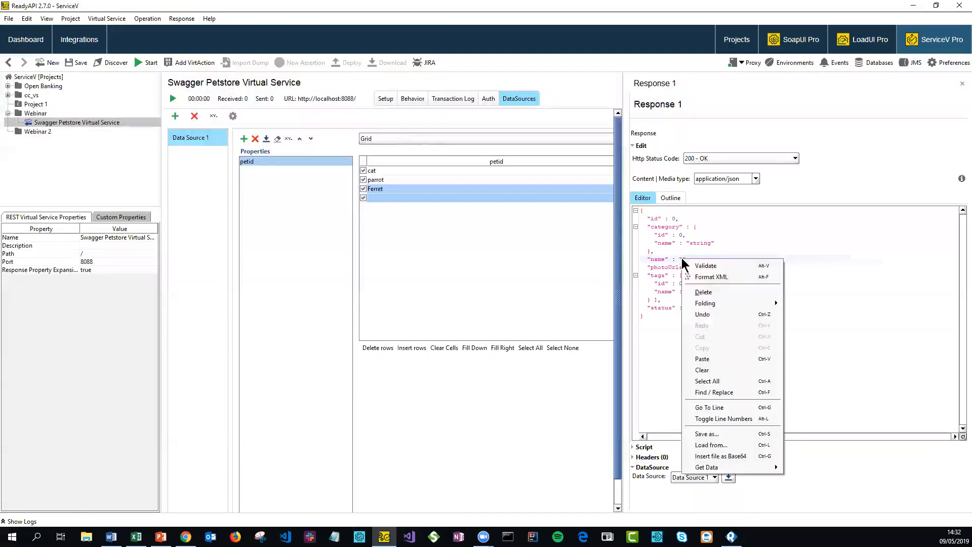
pyautogui.moveTo(711, 466)
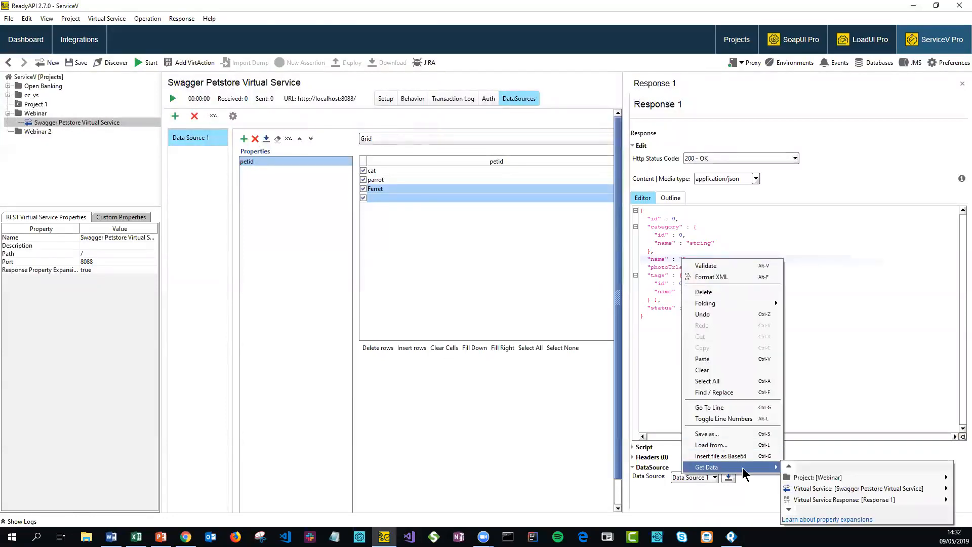
pyautogui.moveTo(813, 497)
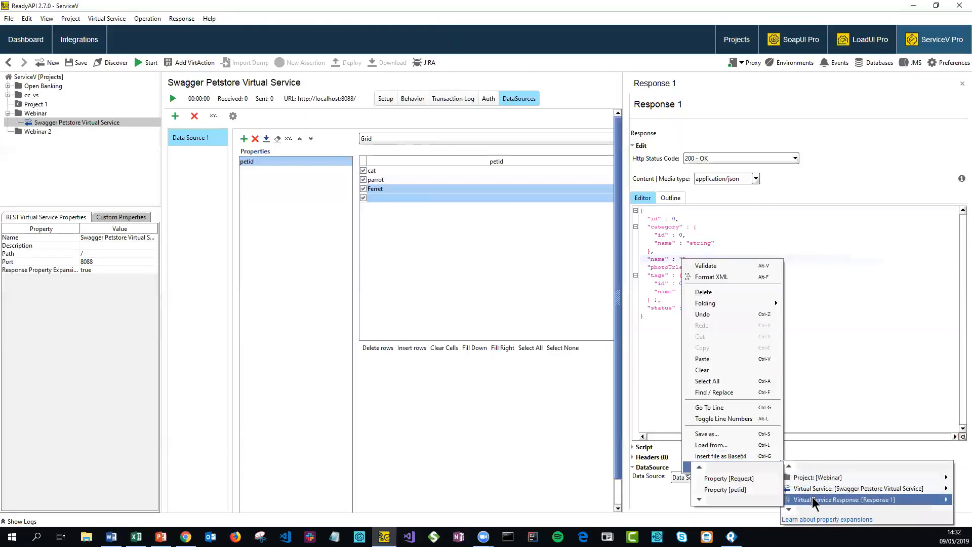
pyautogui.click(750, 491)
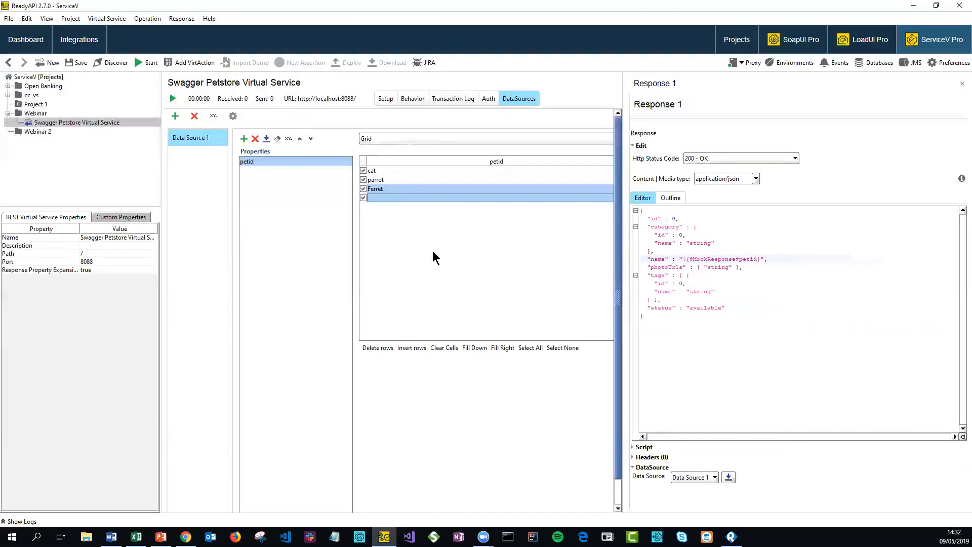
# Start the Swagger Petstore Virtual Service and copy the full resource path of its GET /pet/{petId} action.
pyautogui.click(173, 98)
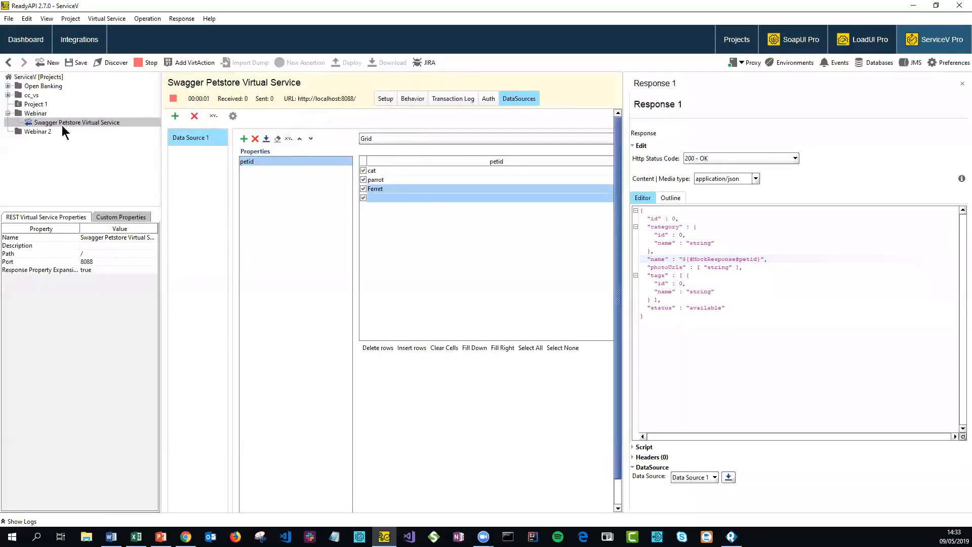
pyautogui.click(386, 98)
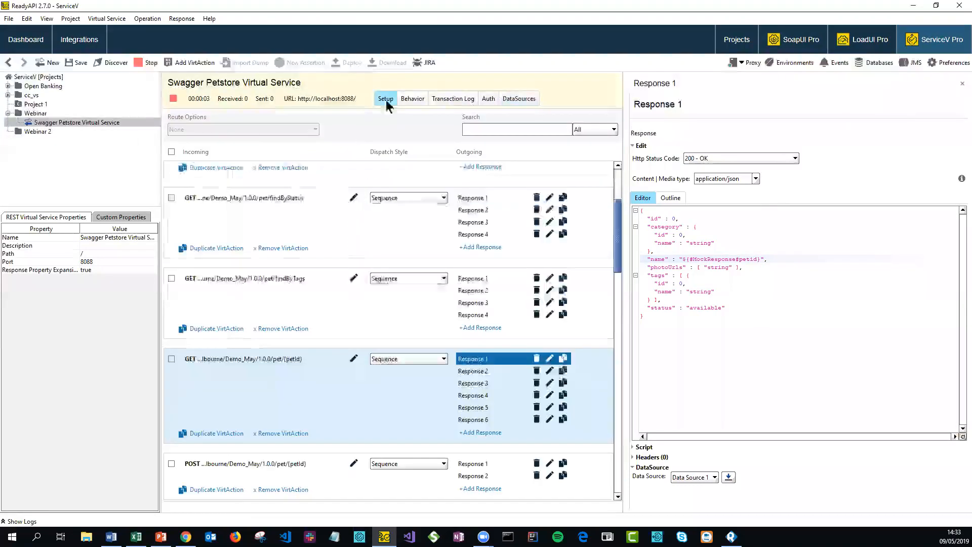
pyautogui.click(253, 361)
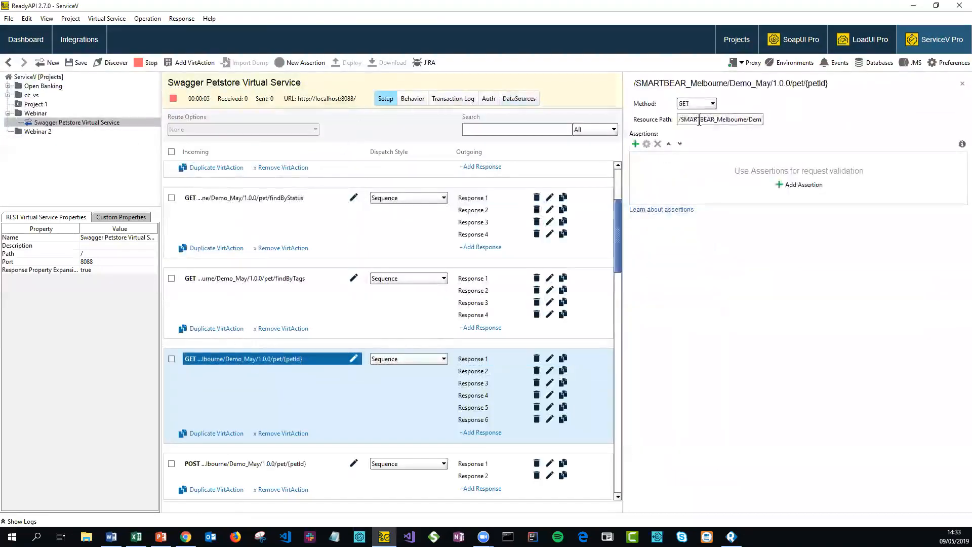
pyautogui.moveTo(680, 119); pyautogui.dragTo(810, 120)
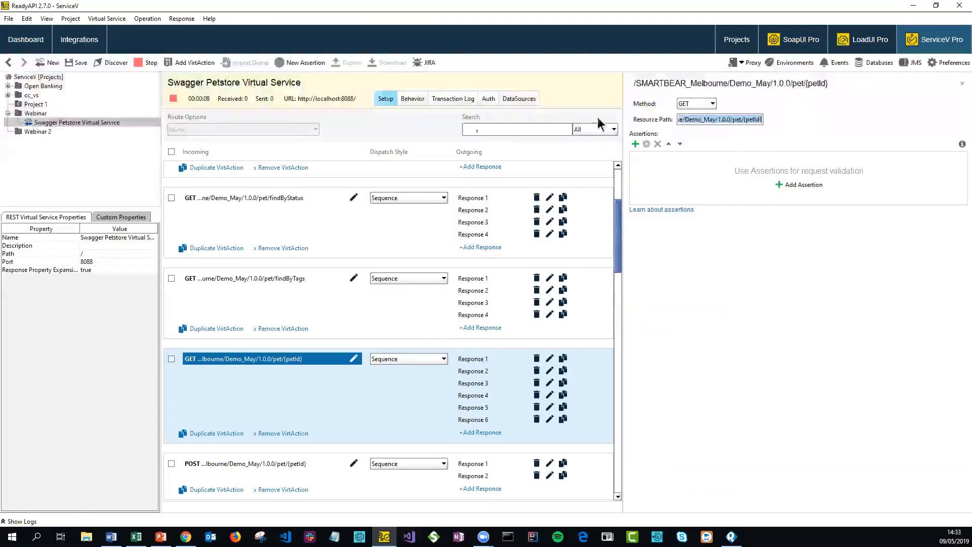
# Switch to Chrome and try to request localhost:8088//SMARTBEAR_Melbourne/Demo_May/1.0.0/pet/{petId} in a new tab.
pyautogui.click(186, 537)
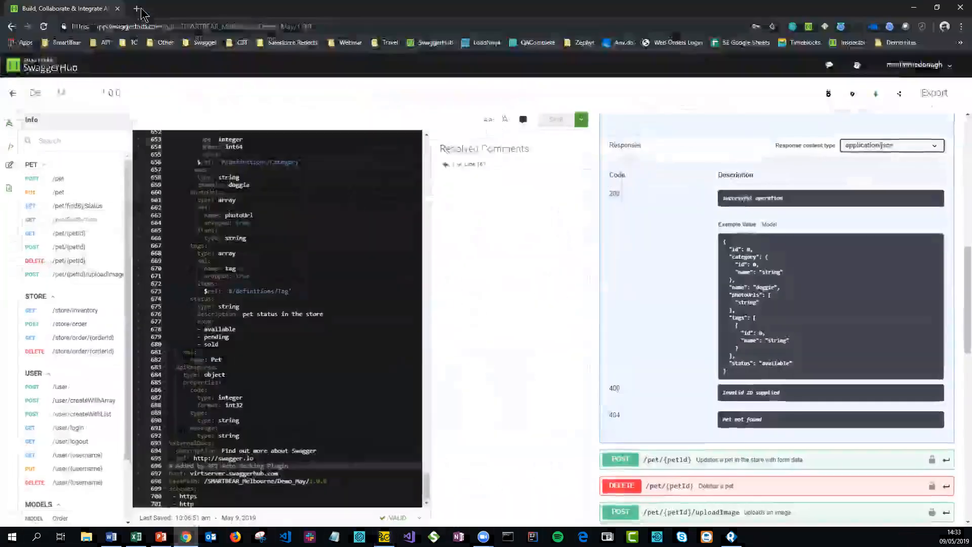
pyautogui.click(140, 9)
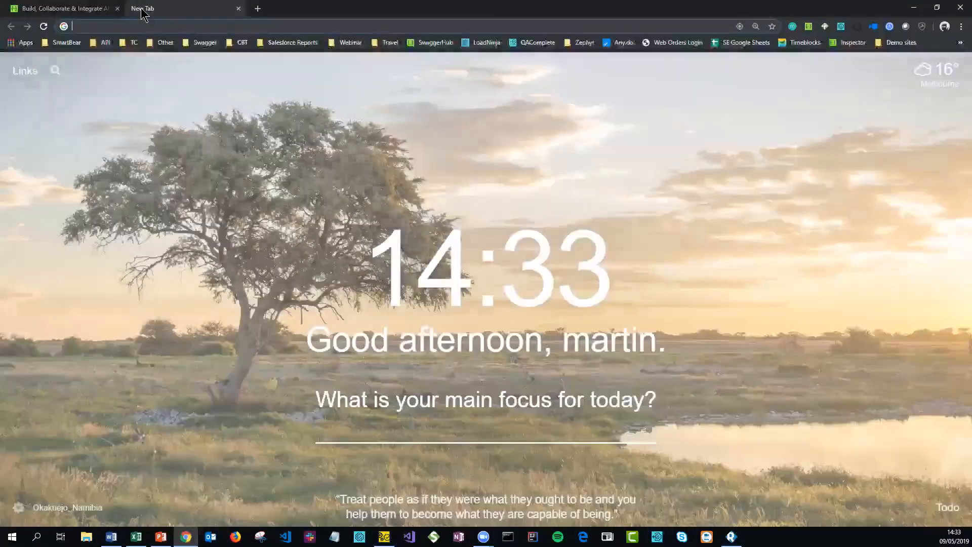
pyautogui.write('lo')
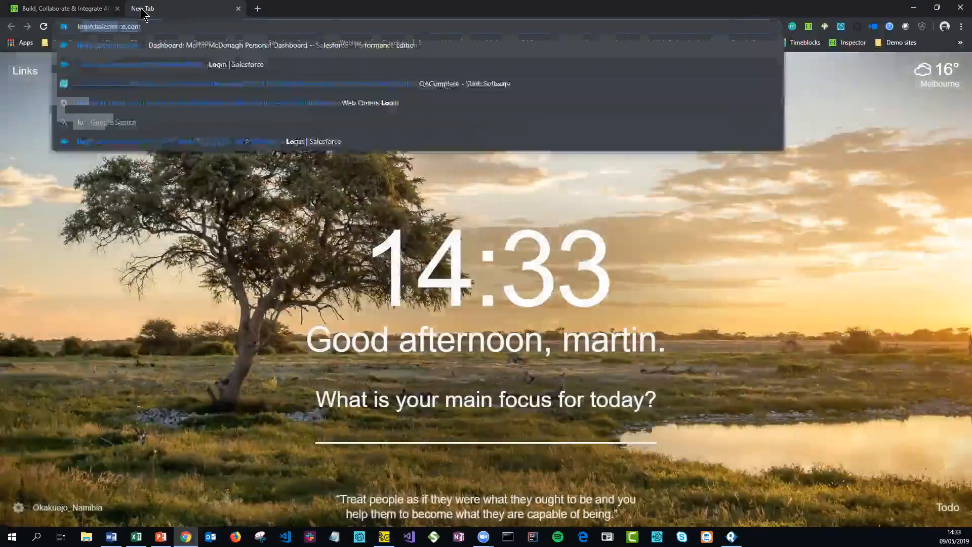
pyautogui.write('calhost:8088')
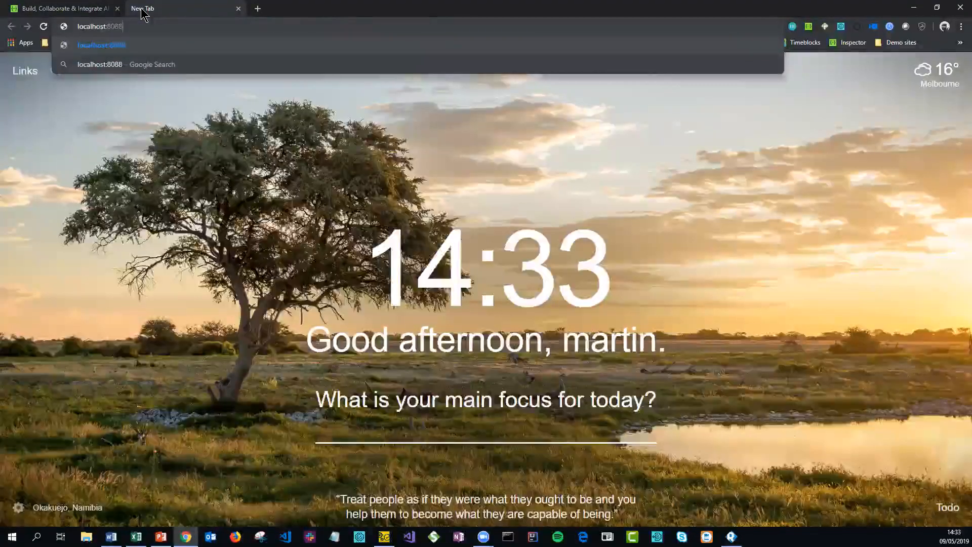
pyautogui.write('//SMARTBEAR_Melbourne/Demo_May/1.0.0/pet/{petId}')
pyautogui.press('Return')
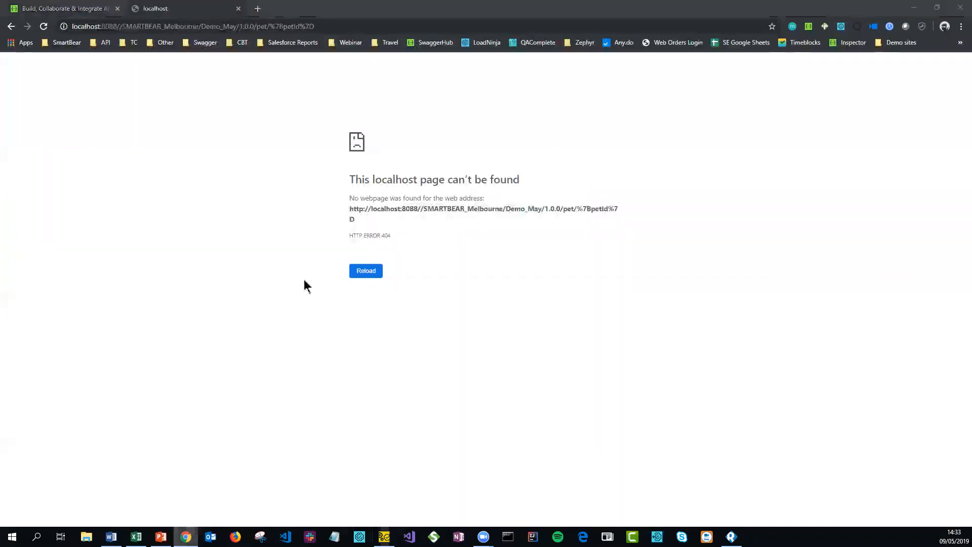
# Return to ReadyAPI, recheck Response 1 and examine the logged GET request's message, including its raw view, in the transaction log.
pyautogui.hotkey('alt', 'Tab')
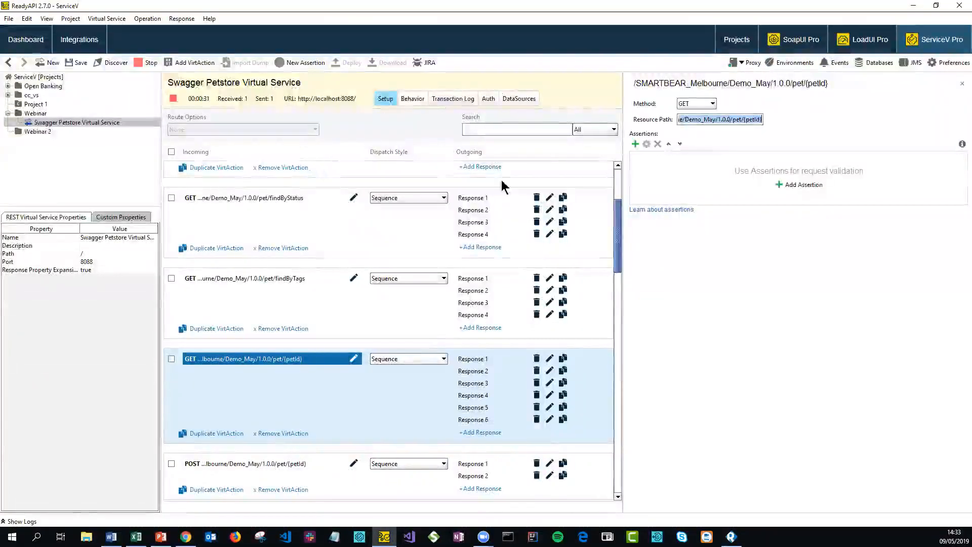
pyautogui.click(476, 359)
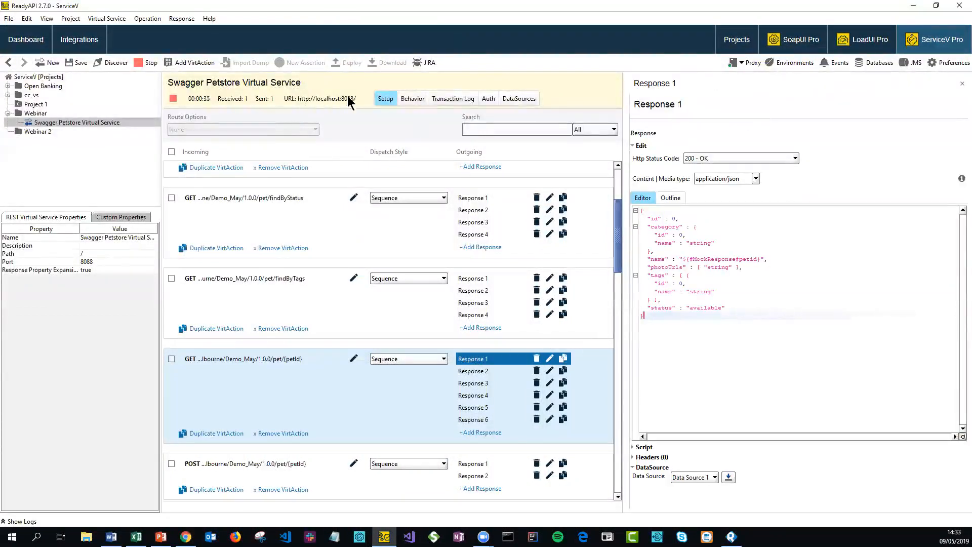
pyautogui.click(413, 99)
pyautogui.click(454, 99)
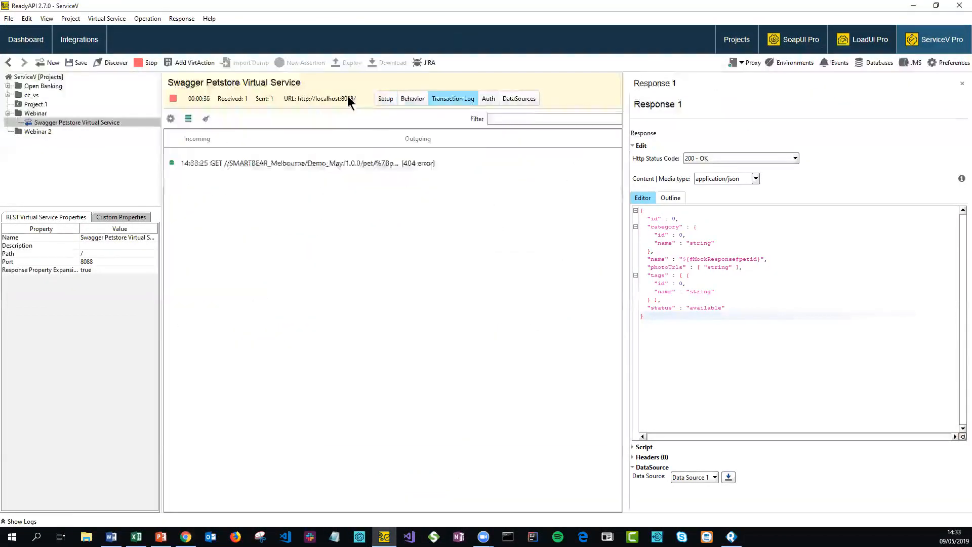
pyautogui.click(326, 164)
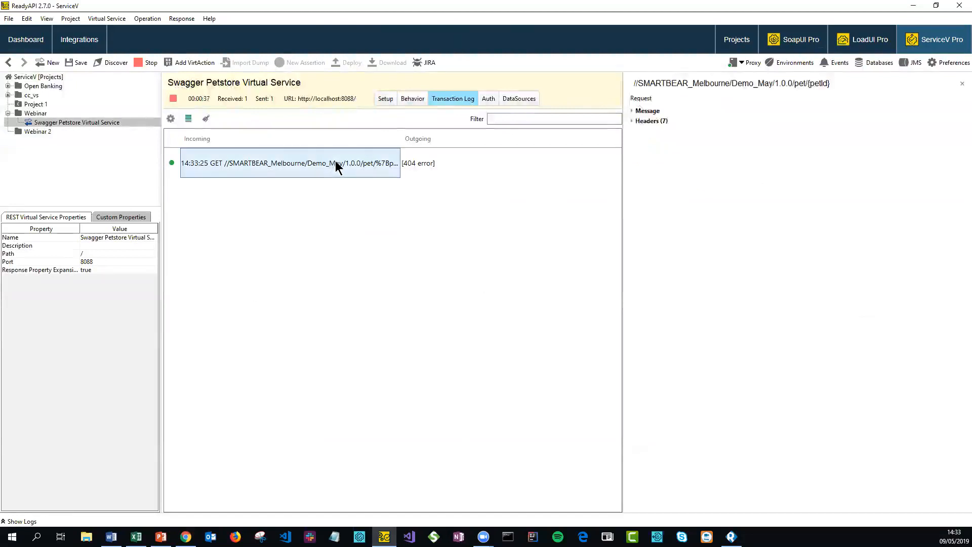
pyautogui.click(633, 110)
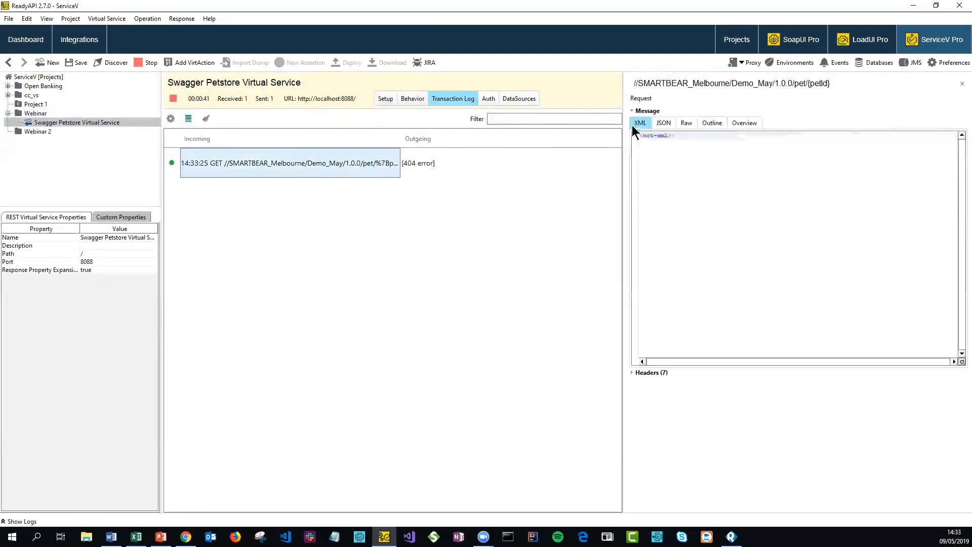
pyautogui.click(661, 124)
pyautogui.click(687, 123)
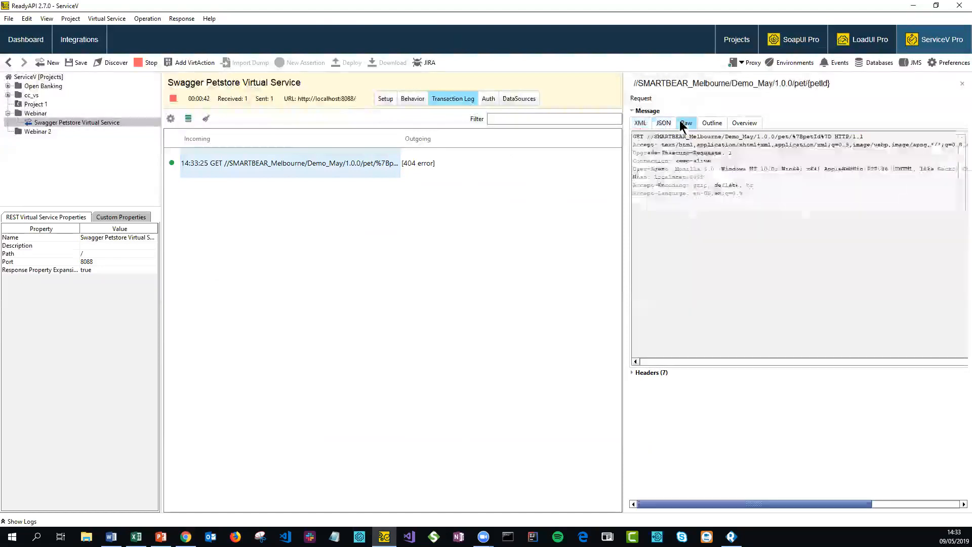
pyautogui.click(632, 111)
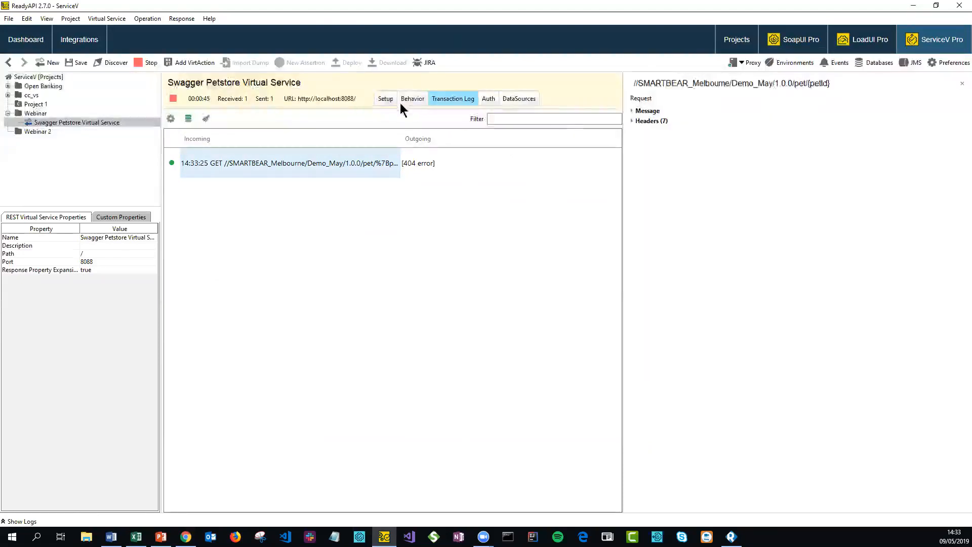
# Check the resource path of the GET /pet/{petId} action and its Response 1 body against the address requested in Chrome.
pyautogui.click(393, 99)
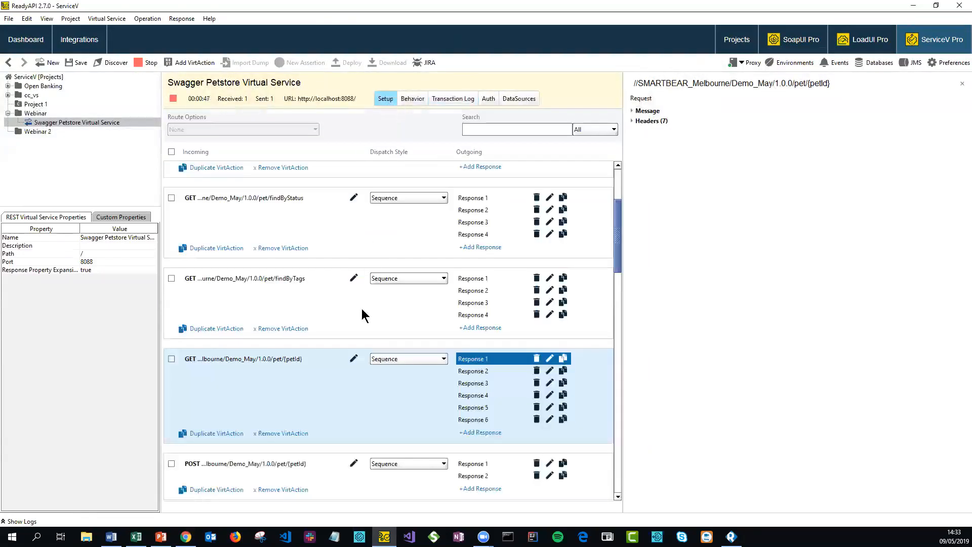
pyautogui.click(250, 363)
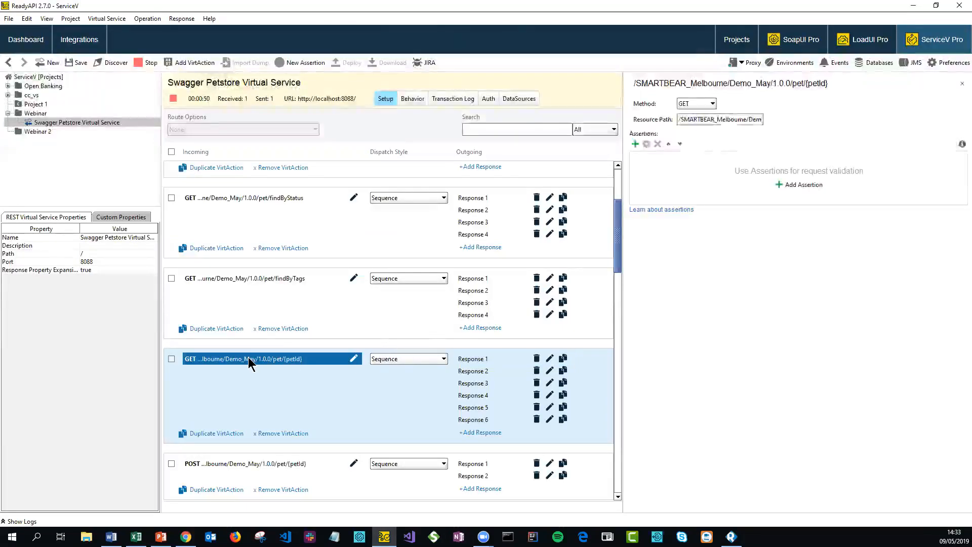
pyautogui.tripleClick(709, 120)
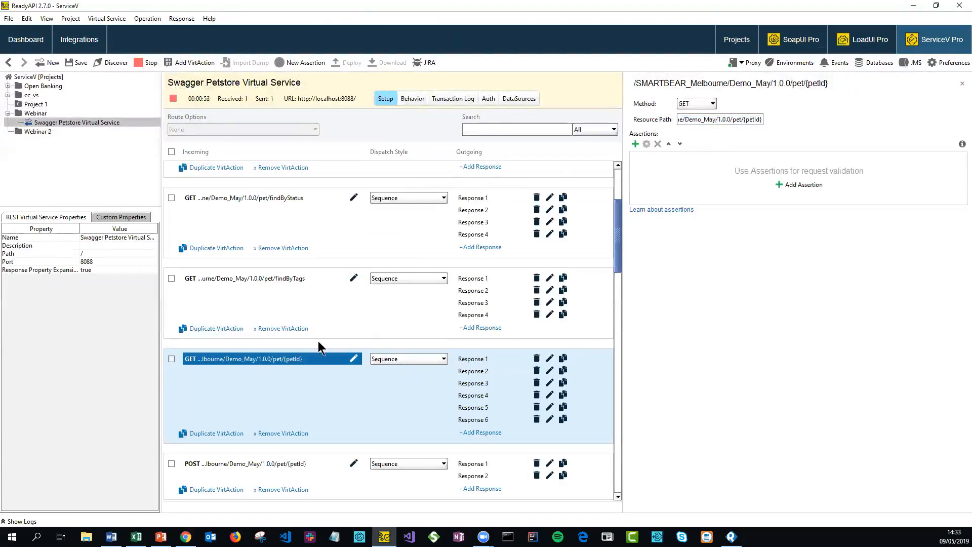
pyautogui.click(466, 361)
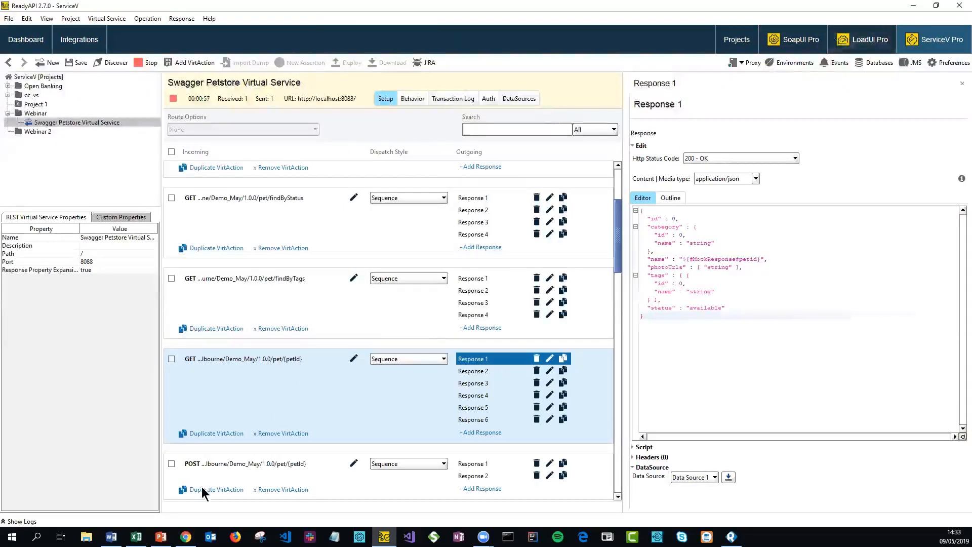
pyautogui.click(185, 536)
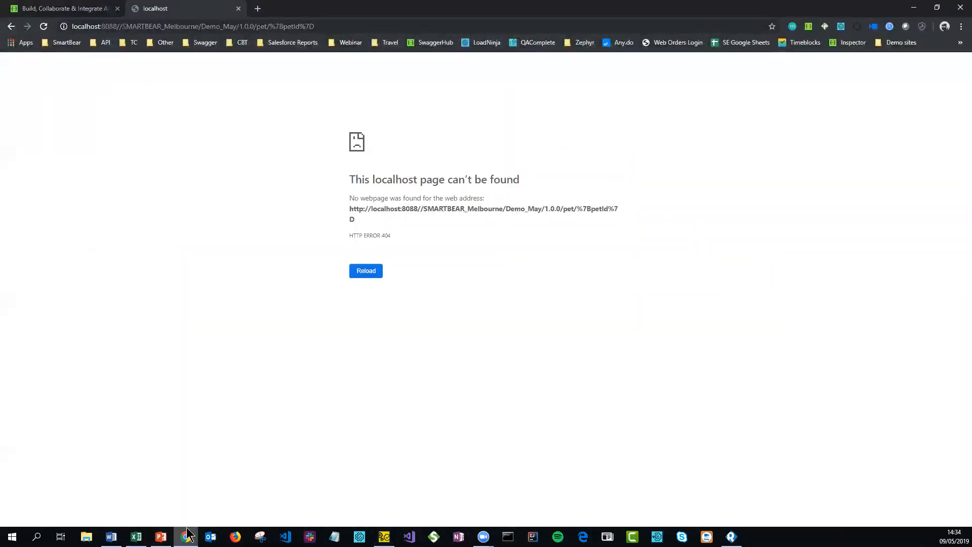
pyautogui.hotkey('alt', 'Tab')
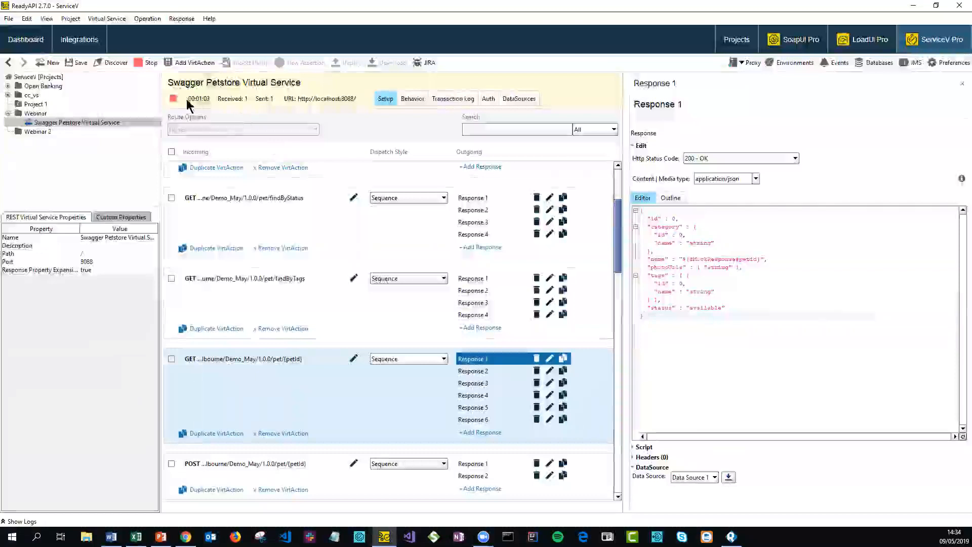
# Stop the Swagger Petstore Virtual Service, set its port to 8082 and start it again.
pyautogui.click(172, 99)
pyautogui.click(83, 122)
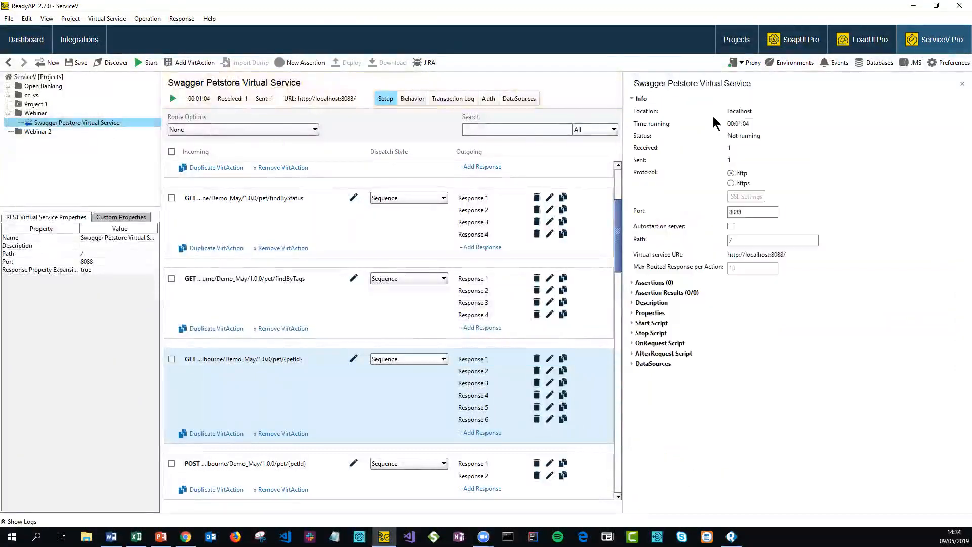
pyautogui.click(750, 213)
pyautogui.press('BackSpace')
pyautogui.write('2')
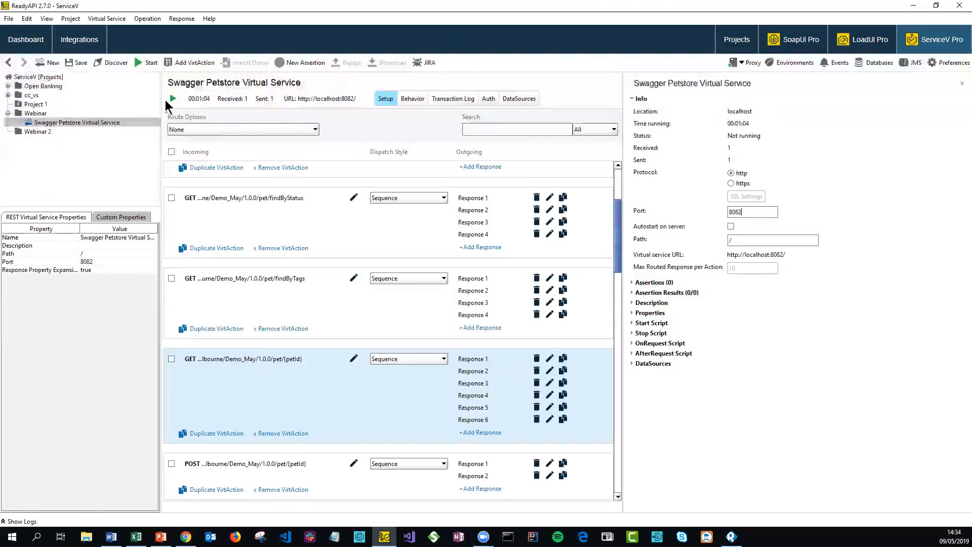
pyautogui.click(173, 99)
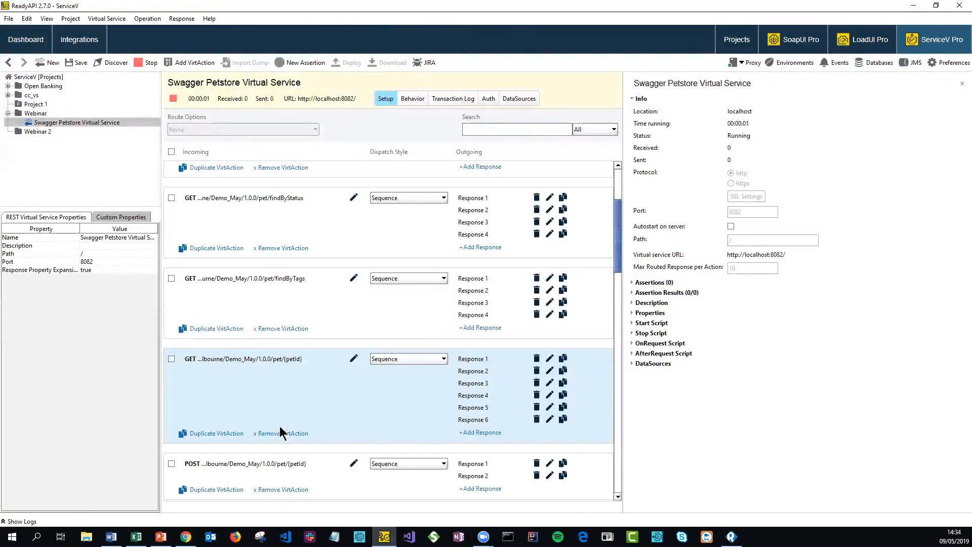
# Switch to Chrome and request localhost:8082/SMARTBEAR_Melbourne/Demo_May/1.0.0/pet/%7BpetId%7D, with a single slash after the port.
pyautogui.click(185, 536)
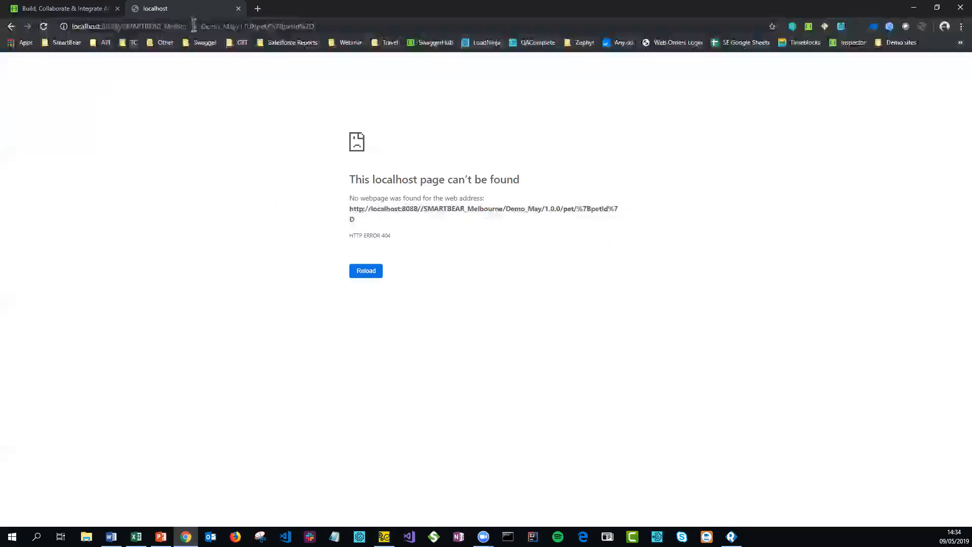
pyautogui.click(117, 27)
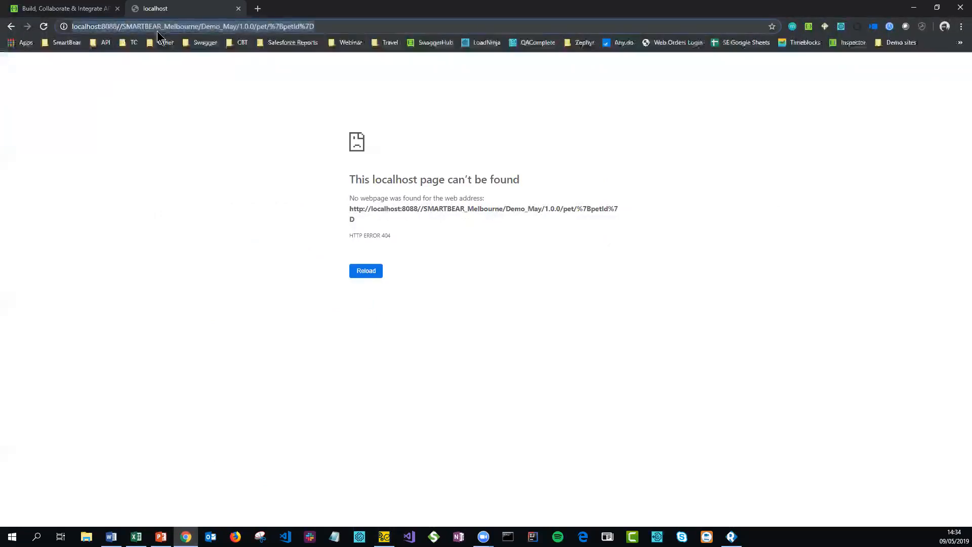
pyautogui.press('Home')
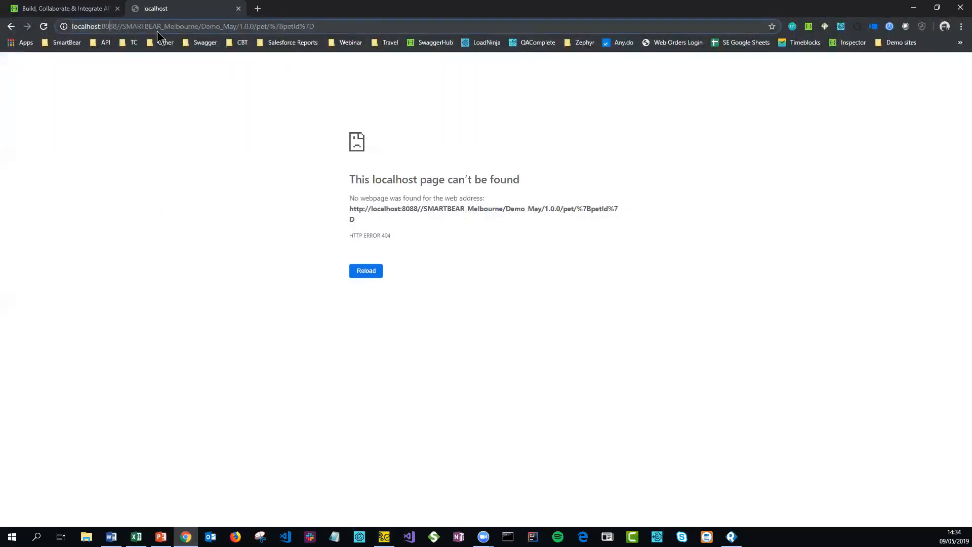
pyautogui.press('Right')
pyautogui.press('Right')
pyautogui.press('Right')
pyautogui.press('Right')
pyautogui.press('Right')
pyautogui.press('Right')
pyautogui.press('Right')
pyautogui.press('Right')
pyautogui.press('Right')
pyautogui.press('Right')
pyautogui.press('Right')
pyautogui.press('Right')
pyautogui.press('Right')
pyautogui.press('Right')
pyautogui.press('BackSpace')
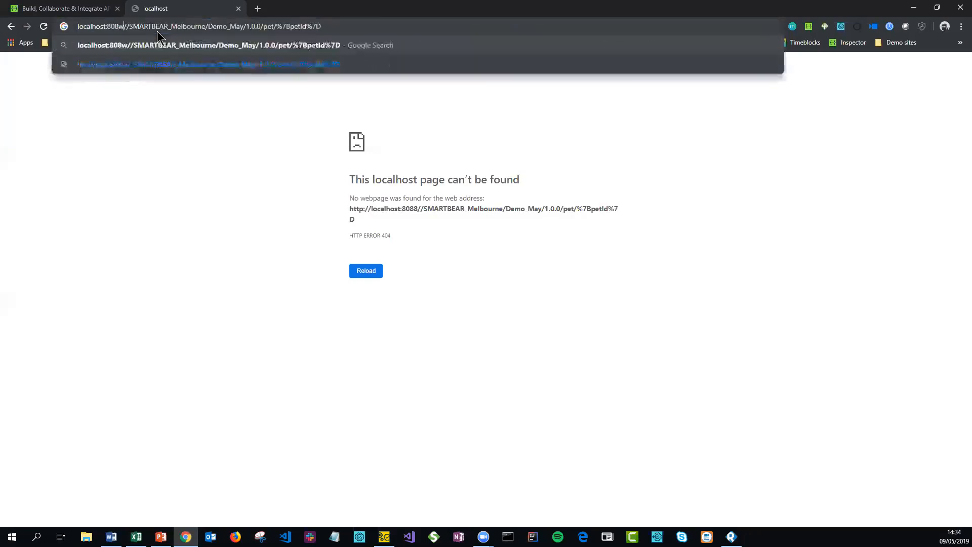
pyautogui.write('2')
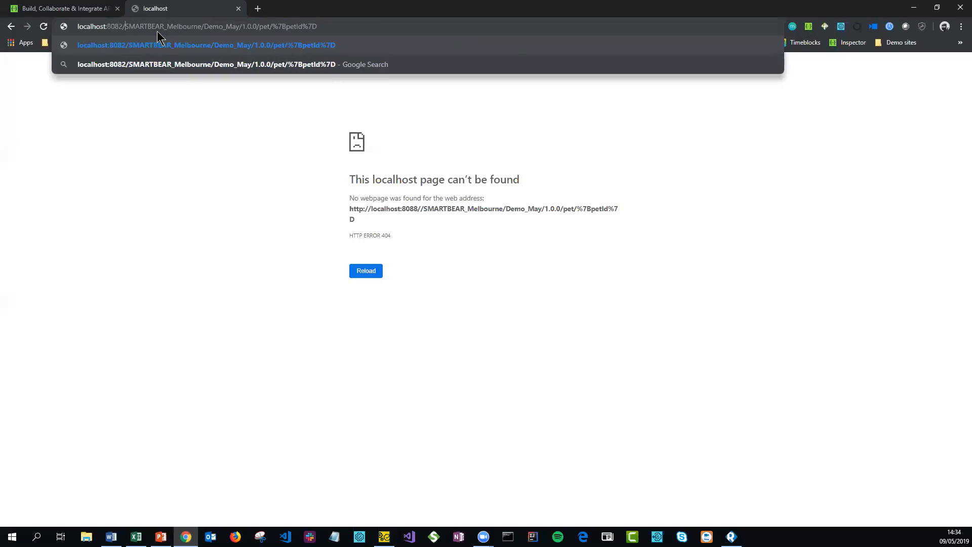
pyautogui.press('Return')
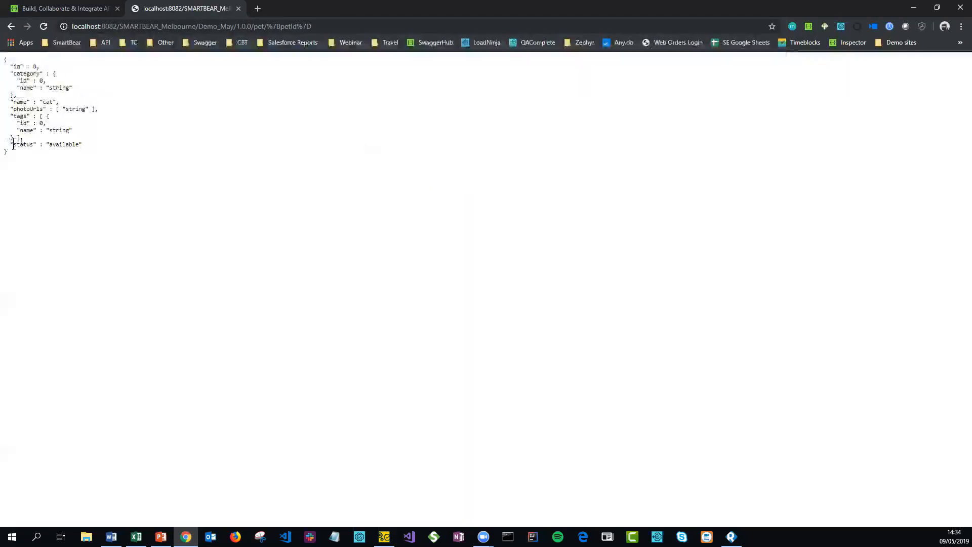
# Reload the request repeatedly to examine the sequence of mock responses and the name value in each.
pyautogui.click(43, 28)
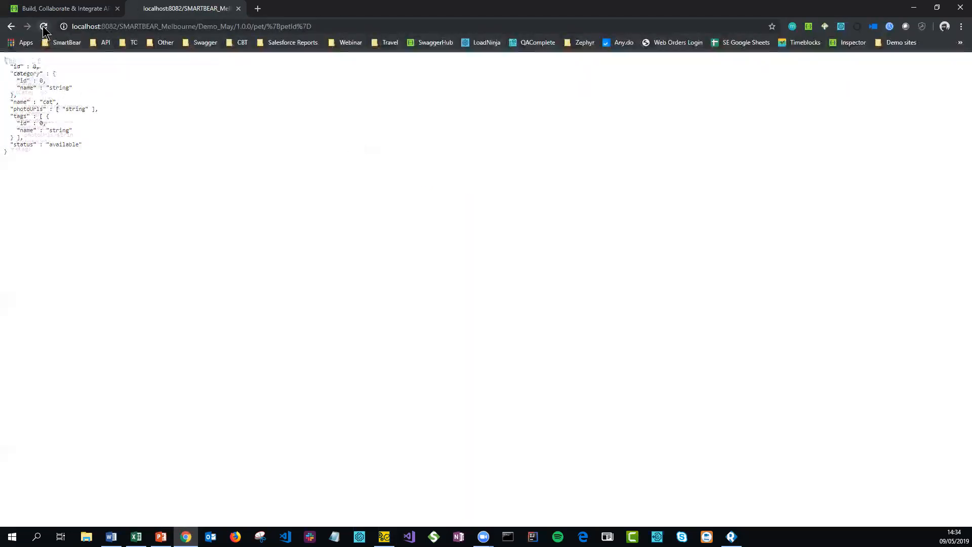
pyautogui.click(44, 29)
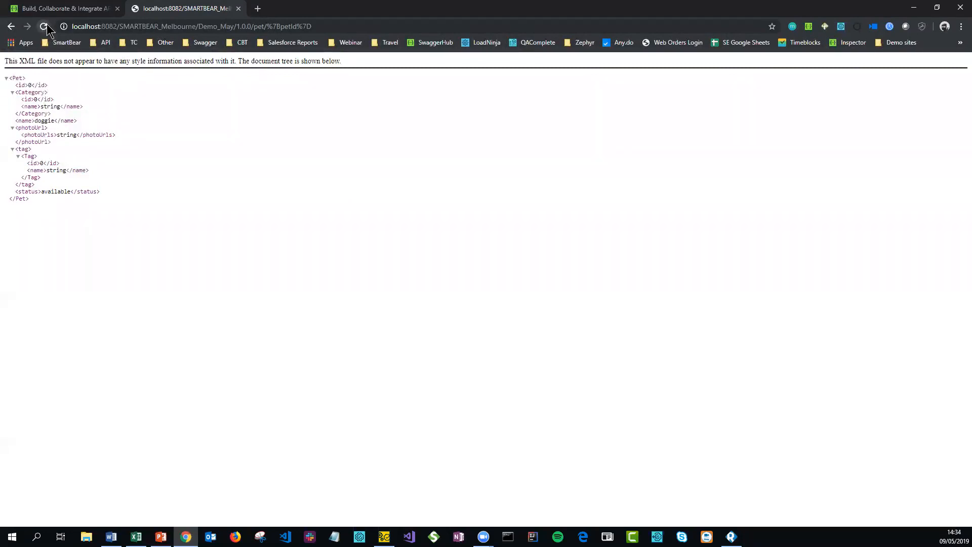
pyautogui.click(44, 29)
pyautogui.click(44, 29)
pyautogui.click(44, 29)
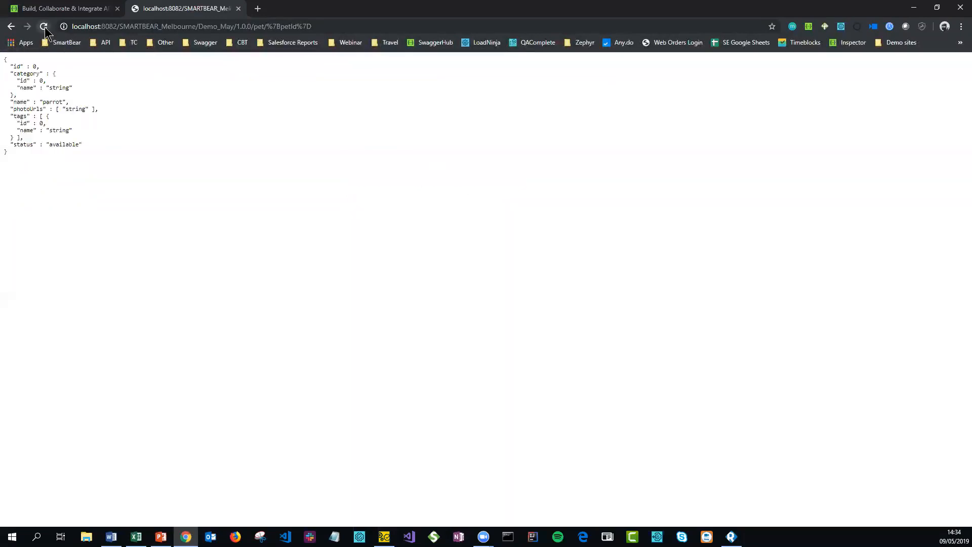
pyautogui.moveTo(48, 100); pyautogui.dragTo(67, 96)
pyautogui.click(102, 82)
pyautogui.click(45, 28)
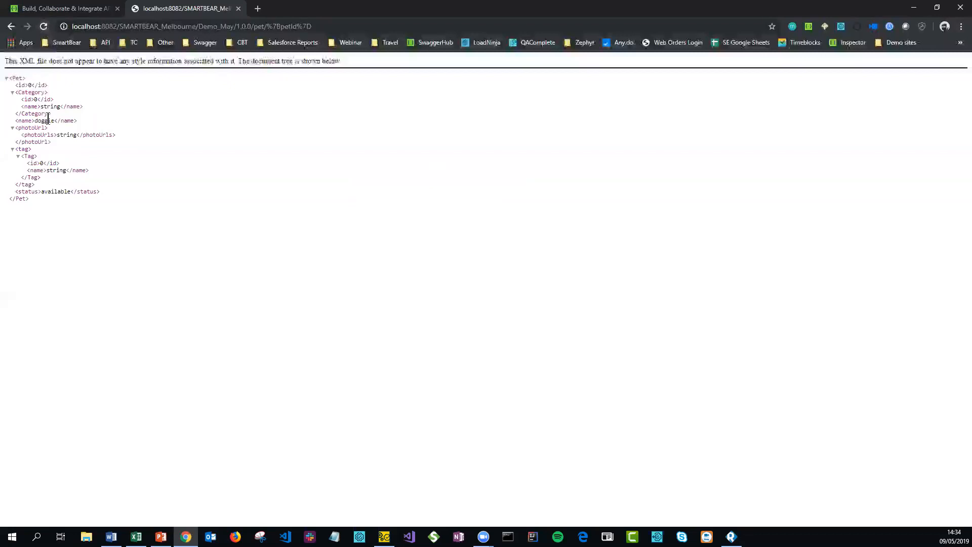
pyautogui.click(44, 27)
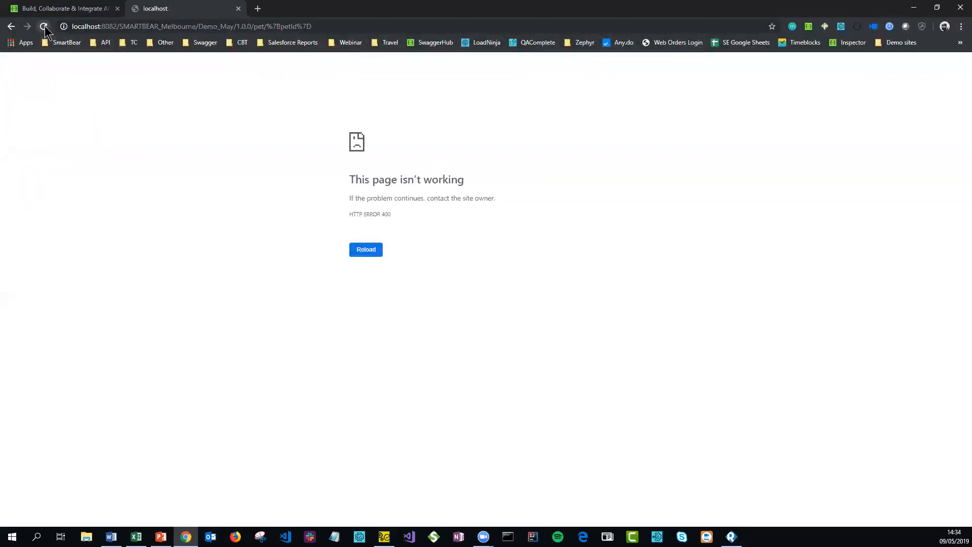
pyautogui.click(44, 28)
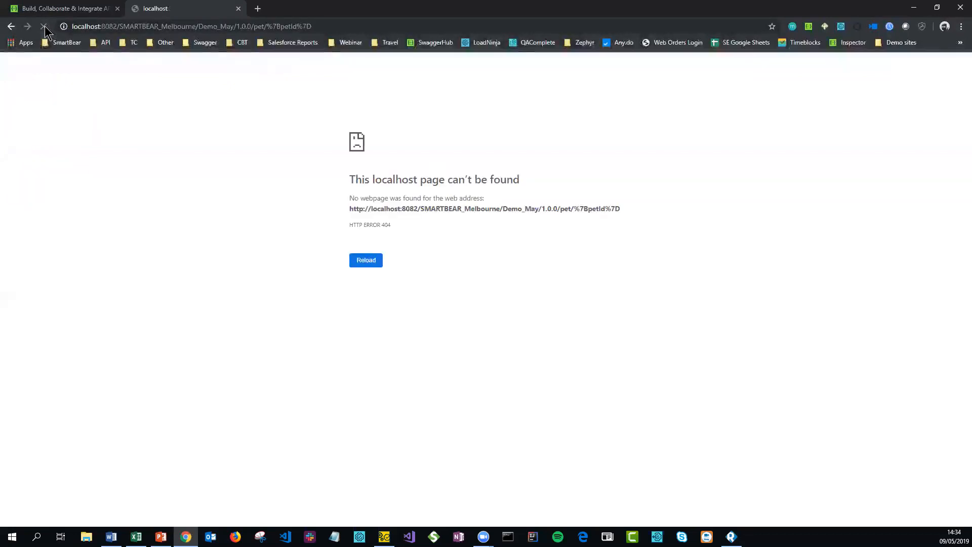
pyautogui.click(42, 30)
pyautogui.click(44, 28)
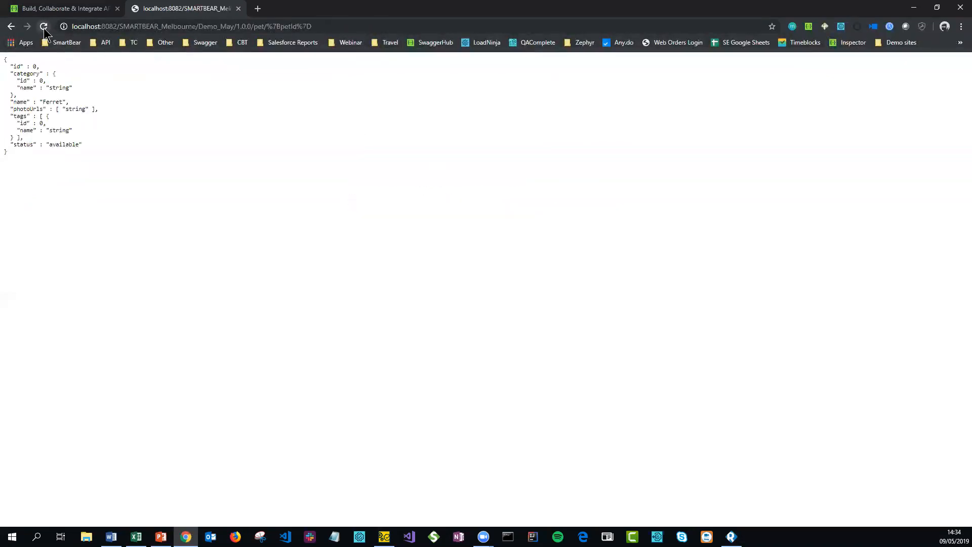
pyautogui.click(170, 160)
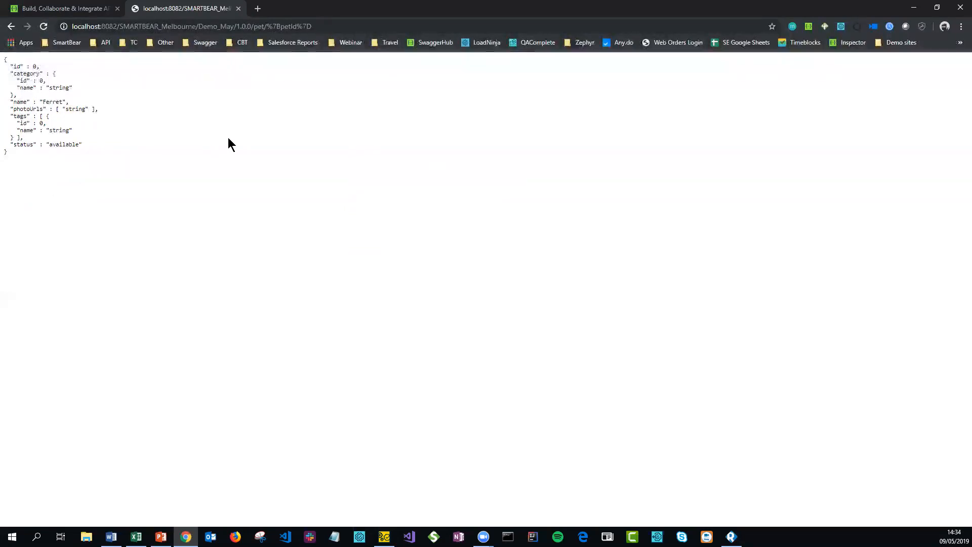
# Return to ReadyAPI and set the dispatch style of the GET /pet/{petId} action to Parameter.
pyautogui.click(911, 9)
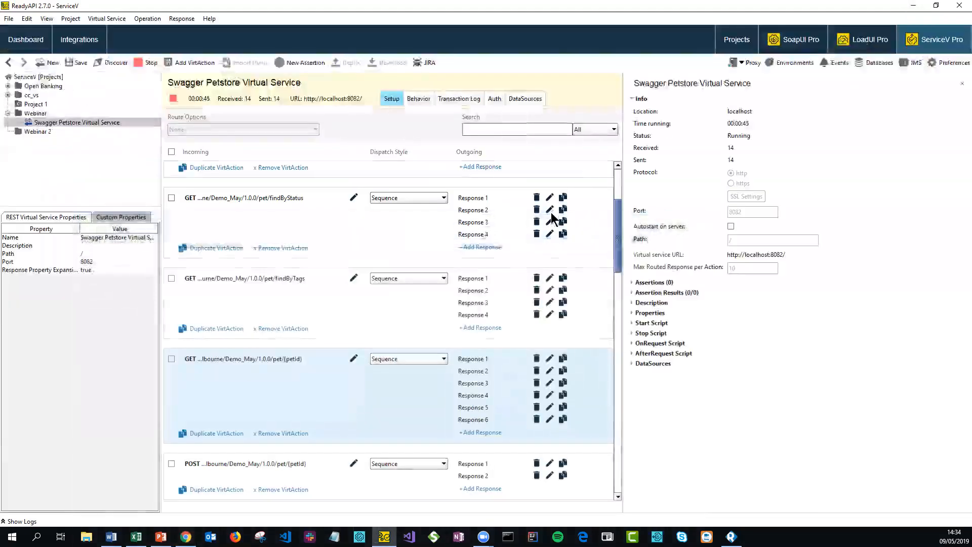
pyautogui.moveTo(402, 373); pyautogui.dragTo(402, 442)
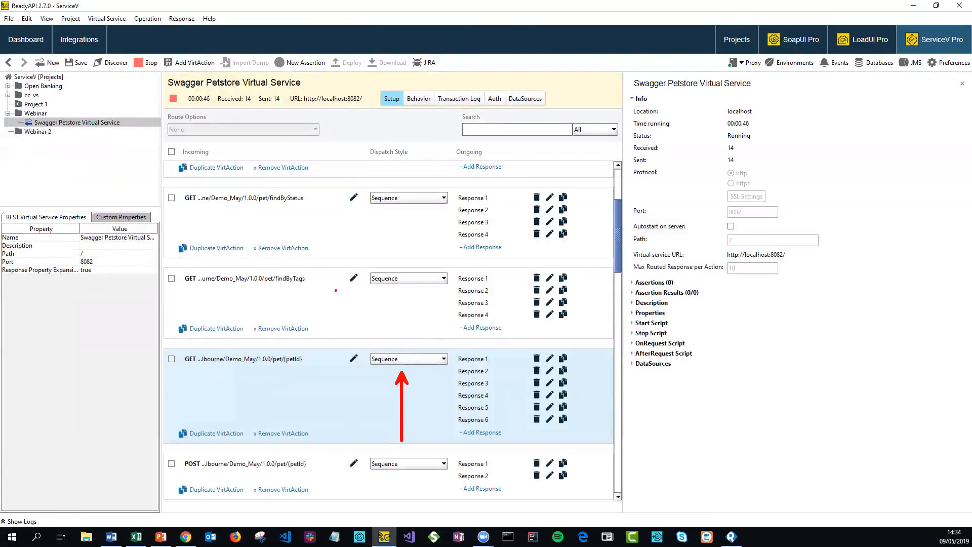
pyautogui.press('Escape')
pyautogui.click(398, 361)
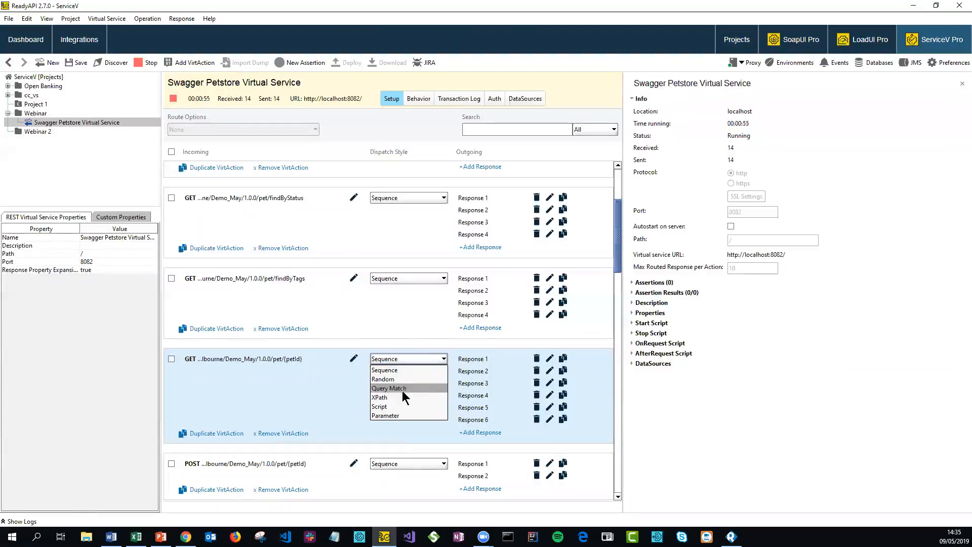
pyautogui.click(403, 415)
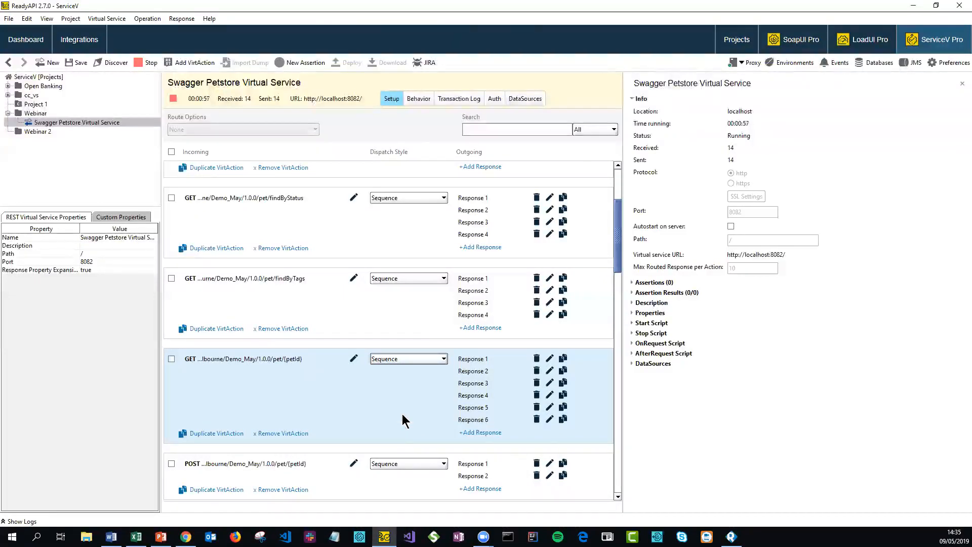
# Add a dispatch rule that sends Response 1 when the query parameter petid is equal to cat.
pyautogui.click(638, 200)
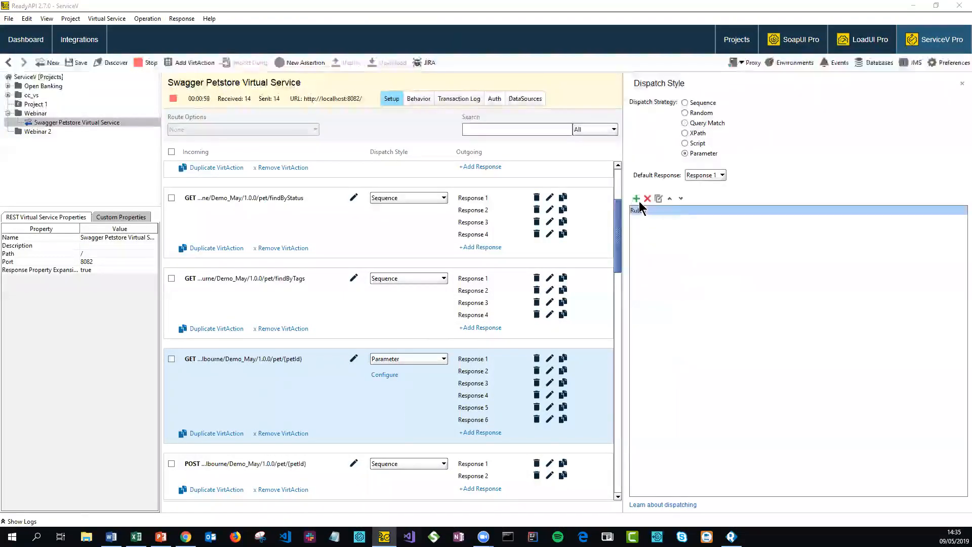
pyautogui.click(439, 195)
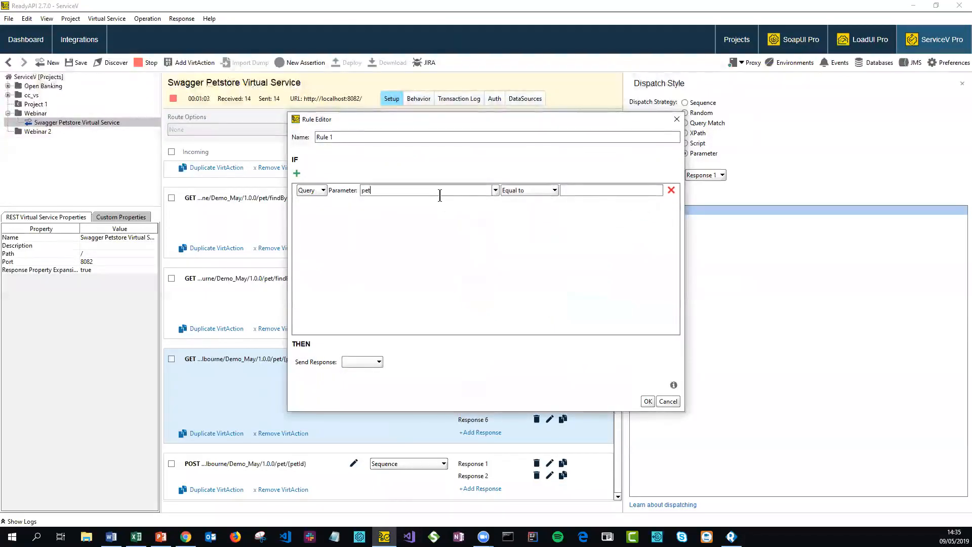
pyautogui.write('petid')
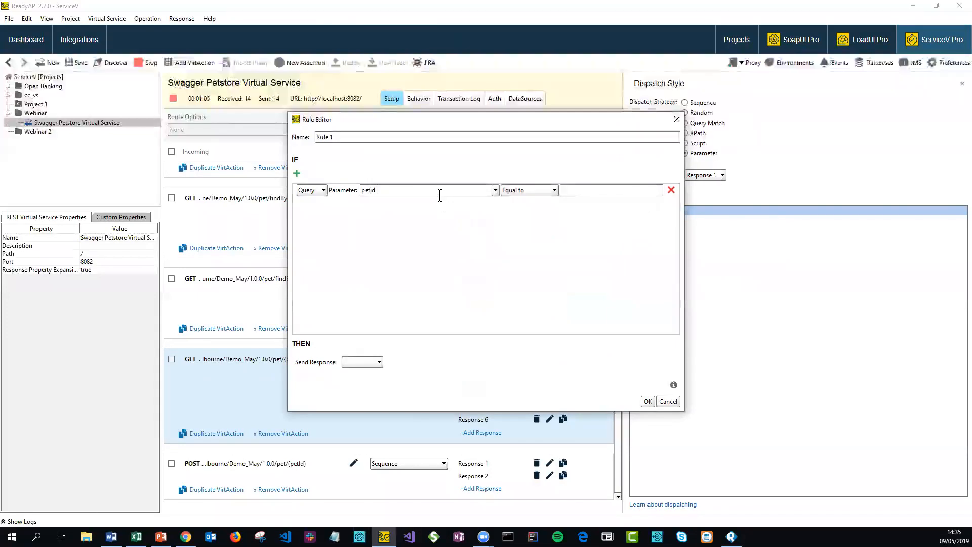
pyautogui.write('Pa')
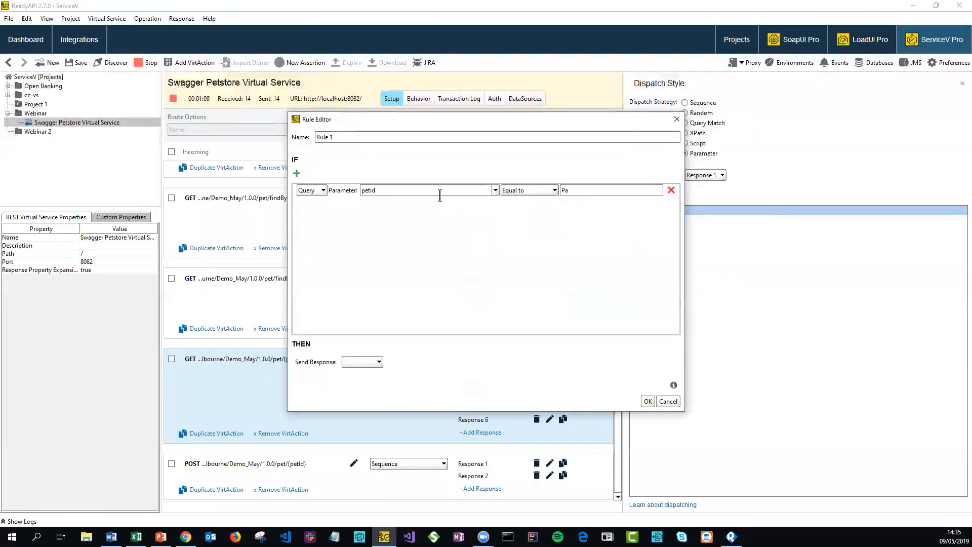
pyautogui.press('BackSpace')
pyautogui.press('BackSpace')
pyautogui.write('cat')
pyautogui.click(375, 363)
pyautogui.click(370, 373)
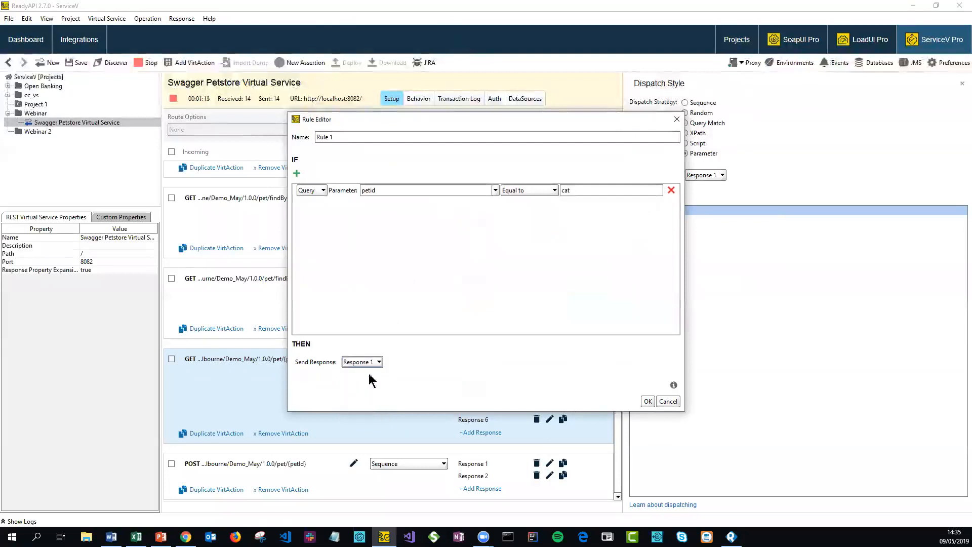
# Add a second AND condition to Rule 1 requiring the query parameter status to be equal to av, and save the rule.
pyautogui.click(297, 174)
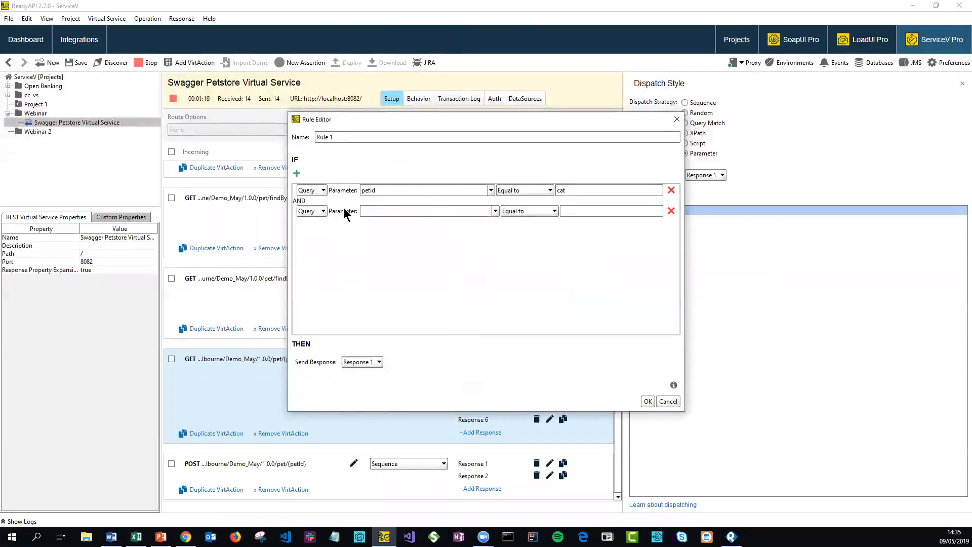
pyautogui.click(374, 213)
pyautogui.write('petid')
pyautogui.press('Tab')
pyautogui.press('Tab')
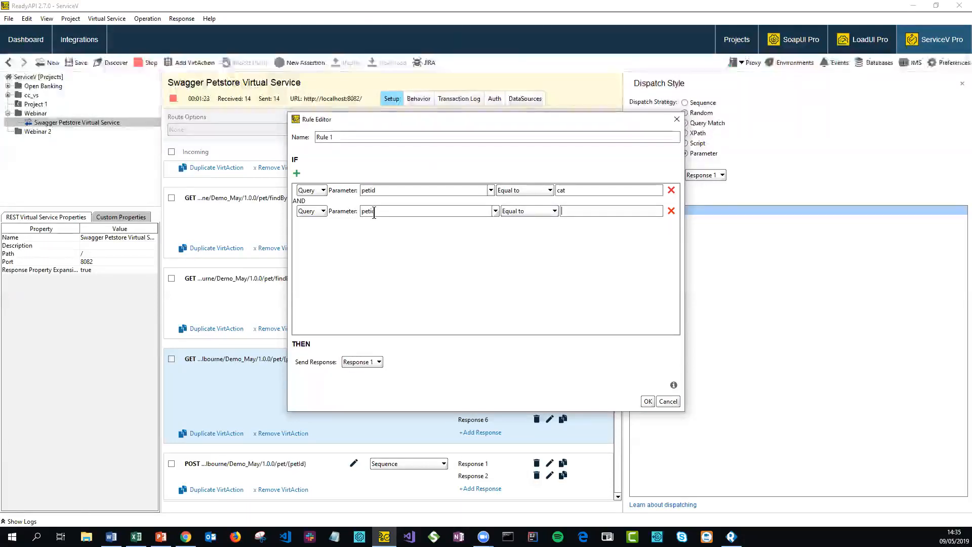
pyautogui.write('0')
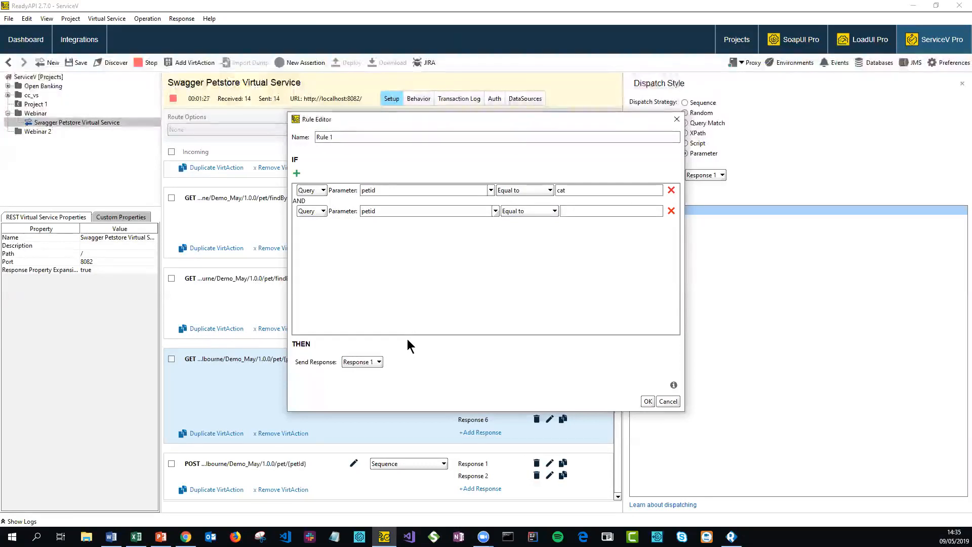
pyautogui.press('BackSpace')
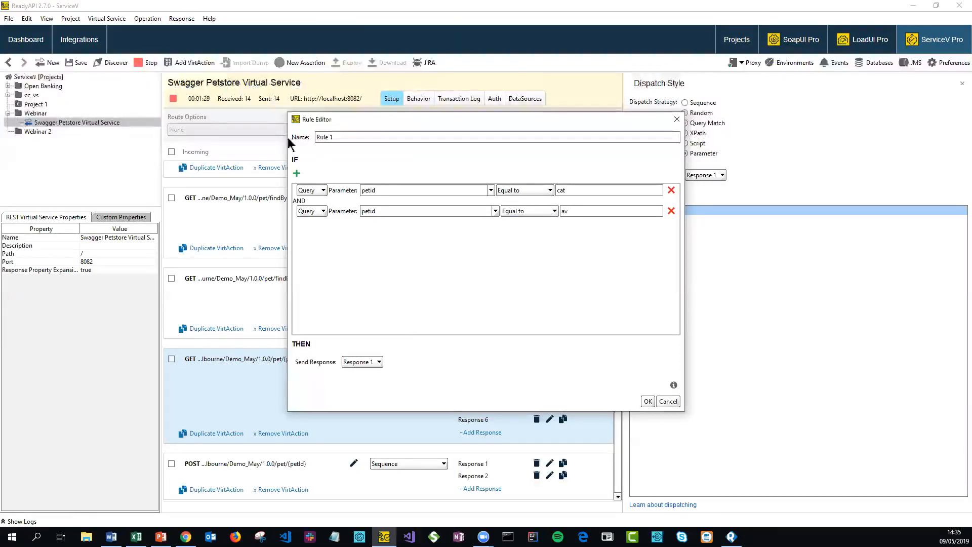
pyautogui.doubleClick(369, 210)
pyautogui.write('sta')
pyautogui.press('Tab')
pyautogui.press('Tab')
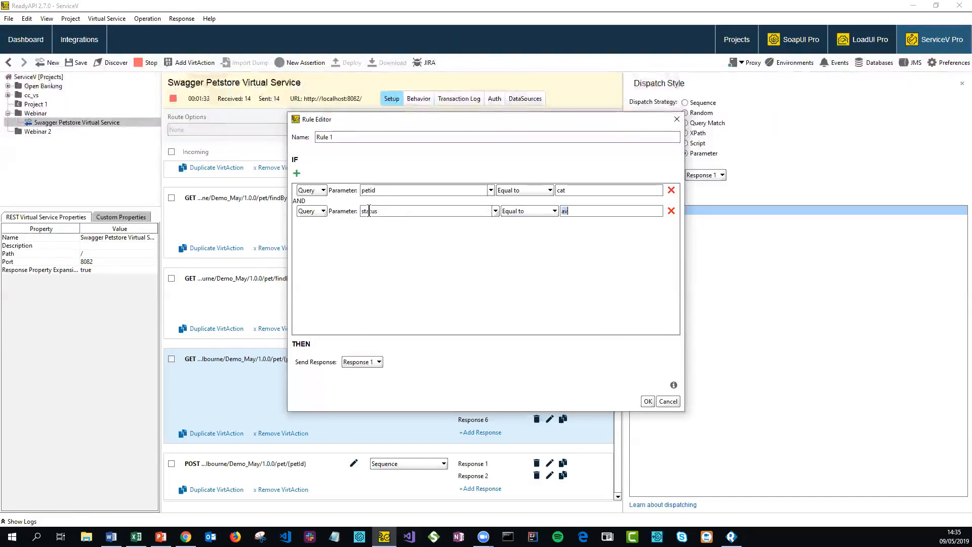
pyautogui.press('Right')
pyautogui.click(647, 401)
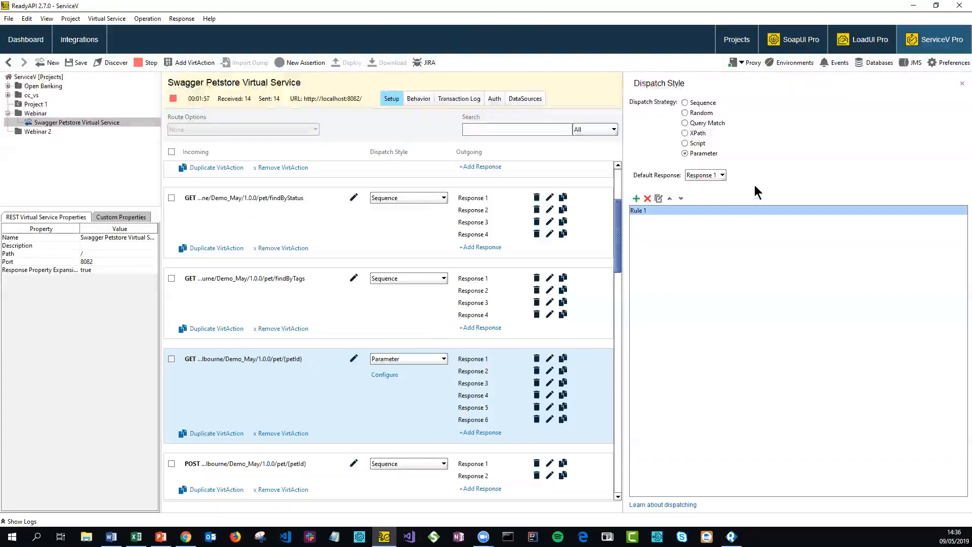
# Set the default response of the GET /pet/{petId} parameter dispatch to Response 4.
pyautogui.click(714, 177)
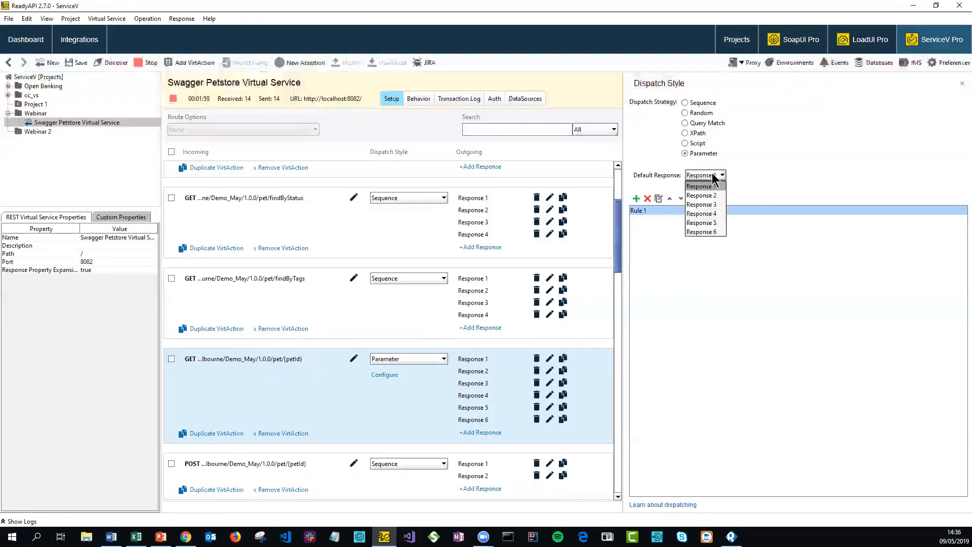
pyautogui.click(710, 214)
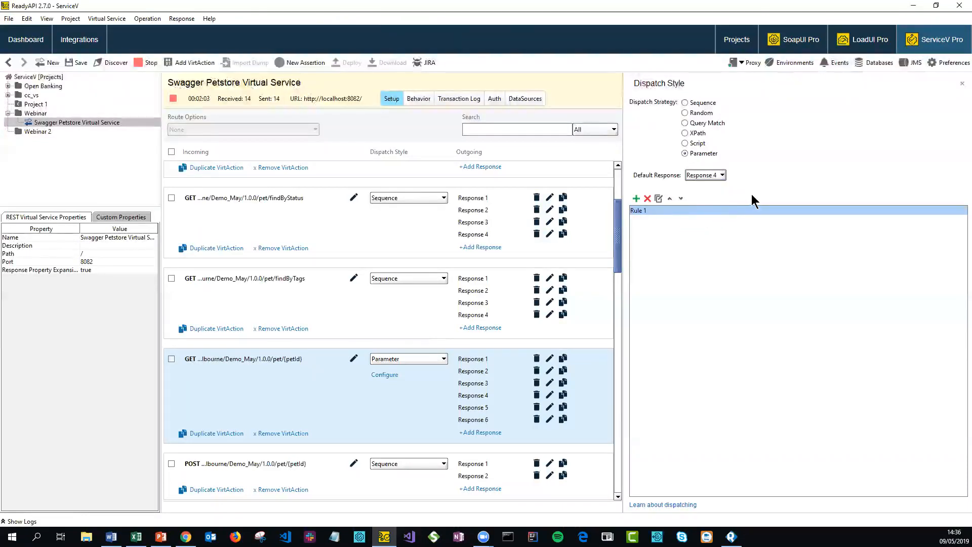
# Examine Response 5, Response 4 and Response 1 of GET /pet/{petId}, including the HTTP status codes available for Response 1.
pyautogui.click(472, 408)
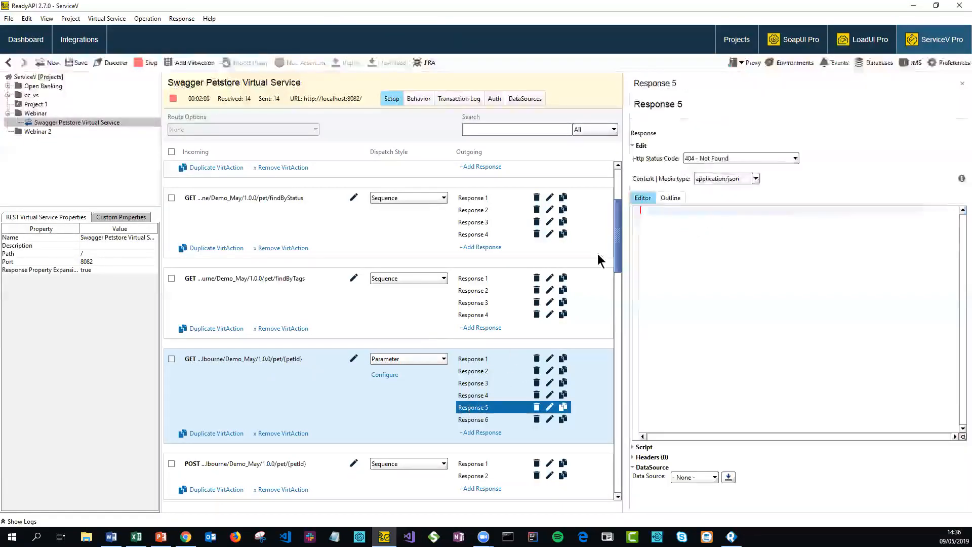
pyautogui.click(479, 397)
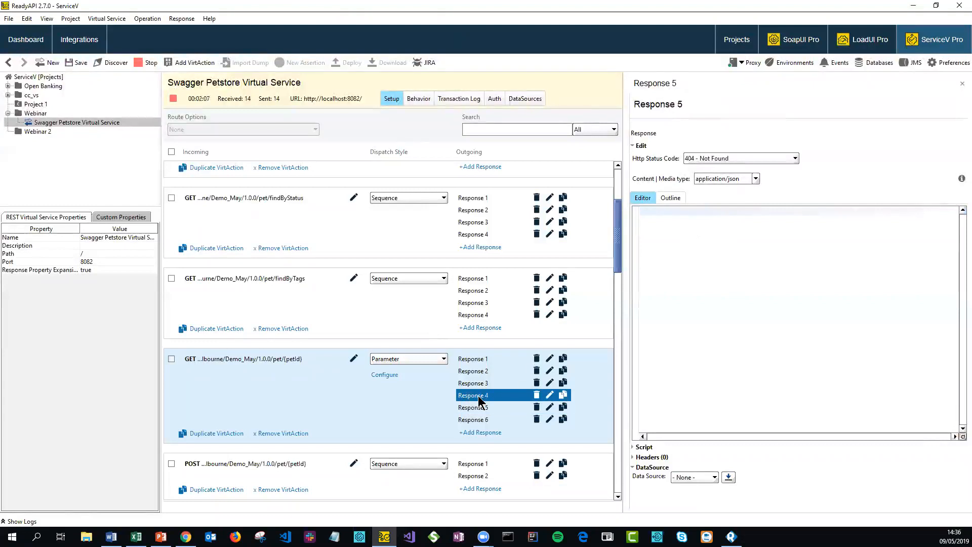
pyautogui.click(504, 359)
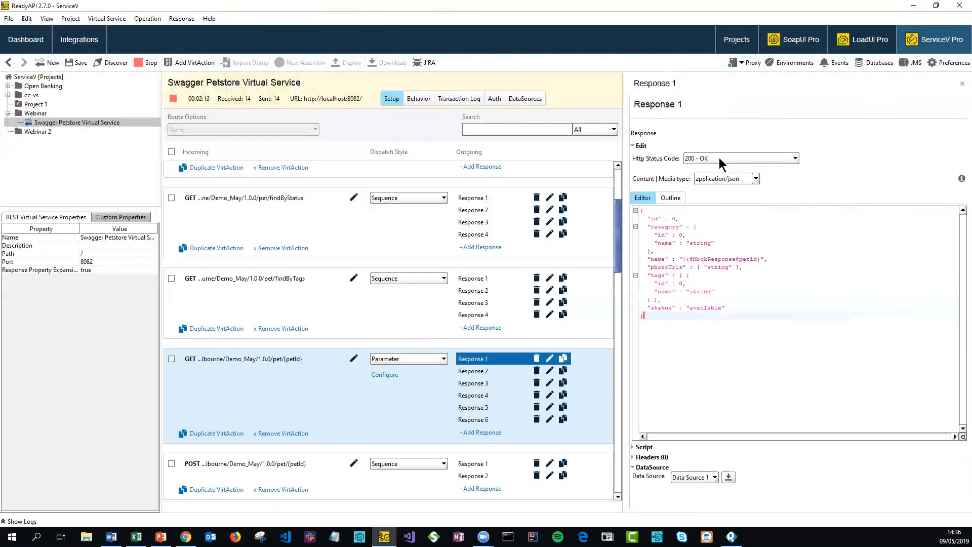
pyautogui.click(723, 159)
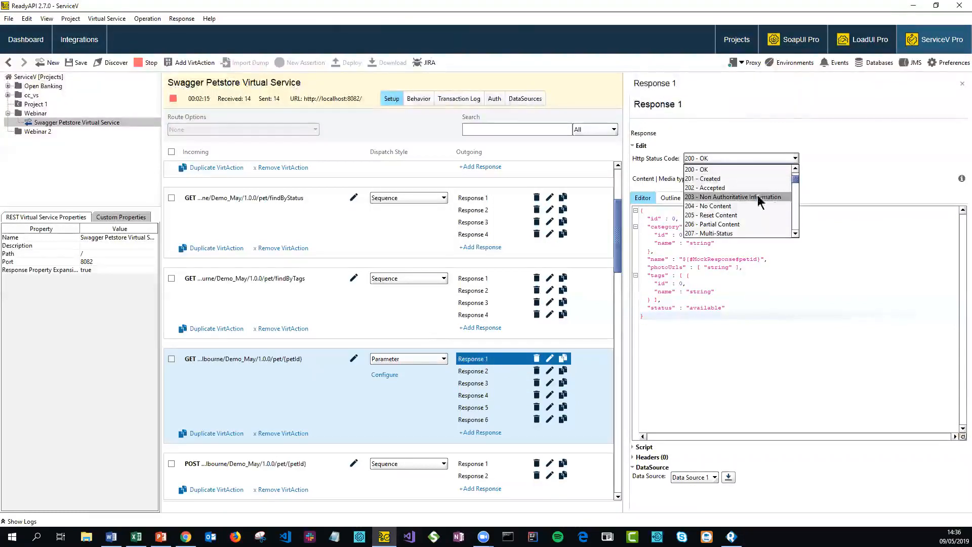
pyautogui.scroll(-3, 793, 203)
pyautogui.moveTo(792, 201); pyautogui.dragTo(793, 215)
pyautogui.click(816, 185)
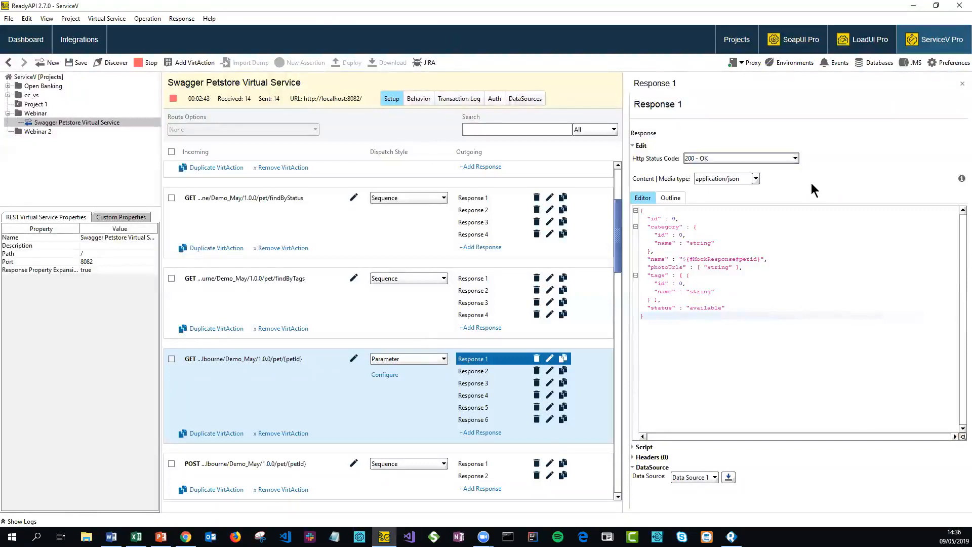
# Examine the content of Response 2 and the dispatch styles available for GET /pet/{petId}.
pyautogui.click(471, 371)
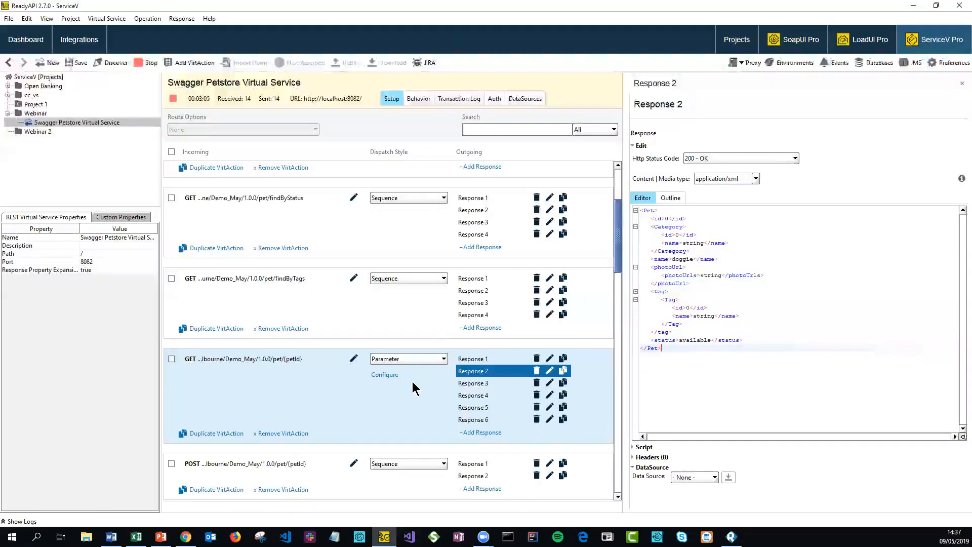
pyautogui.click(409, 359)
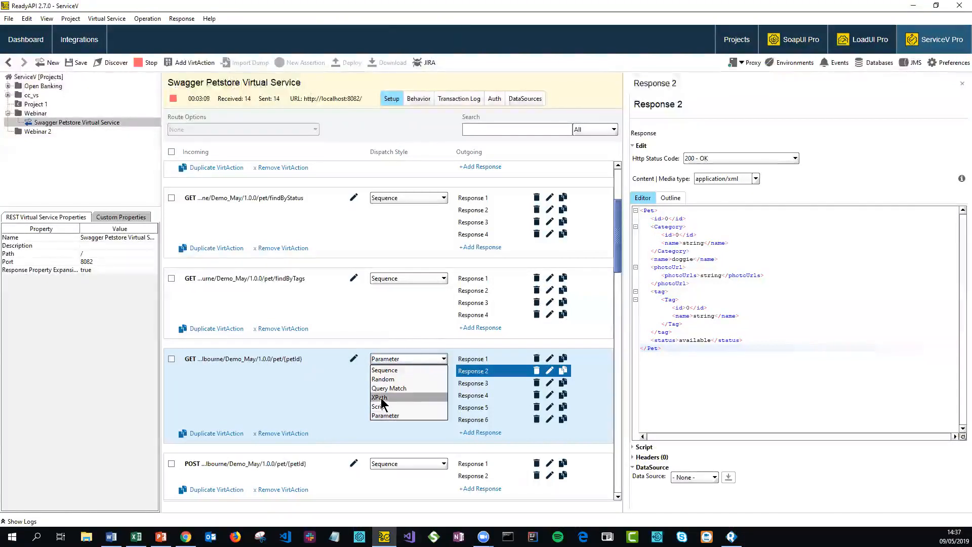
pyautogui.click(310, 375)
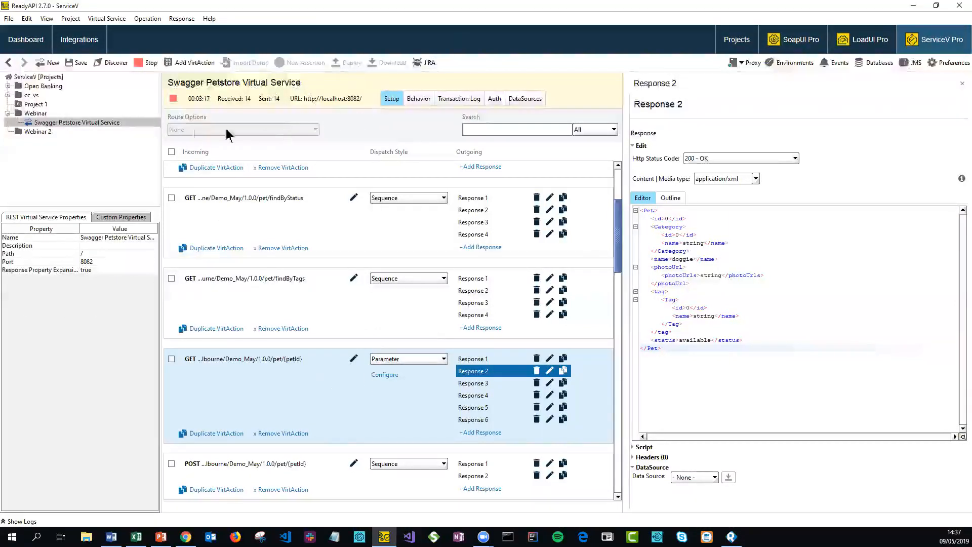
# Open the Webinar project's overview and deploy the local Swagger Petstore Virtual Service to the SB-IE-HG653G2 VirtServer.
pyautogui.click(46, 121)
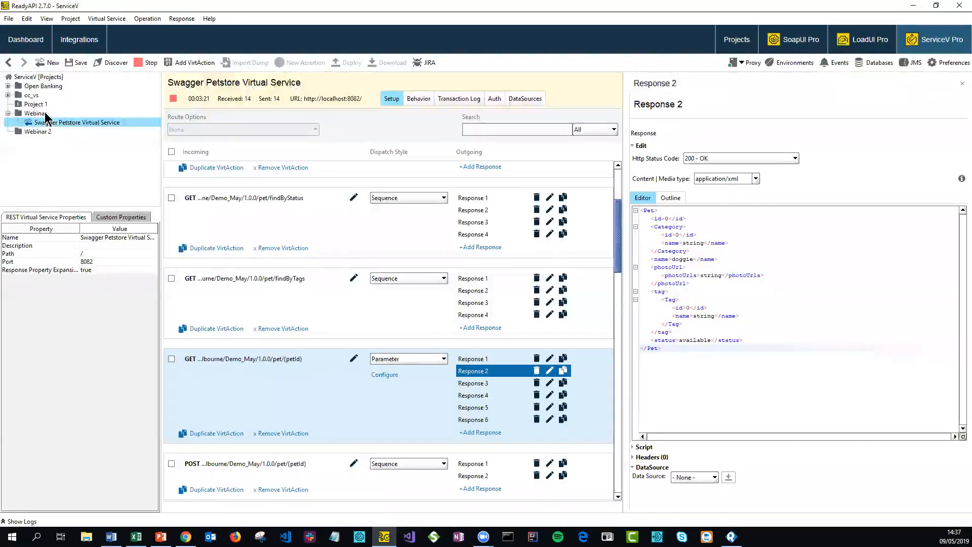
pyautogui.click(45, 114)
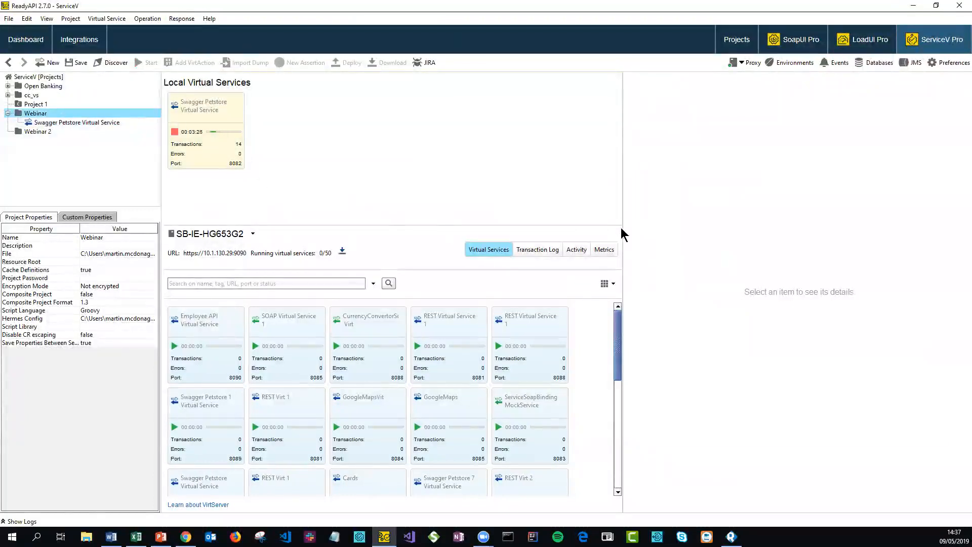
pyautogui.moveTo(623, 223); pyautogui.dragTo(818, 223)
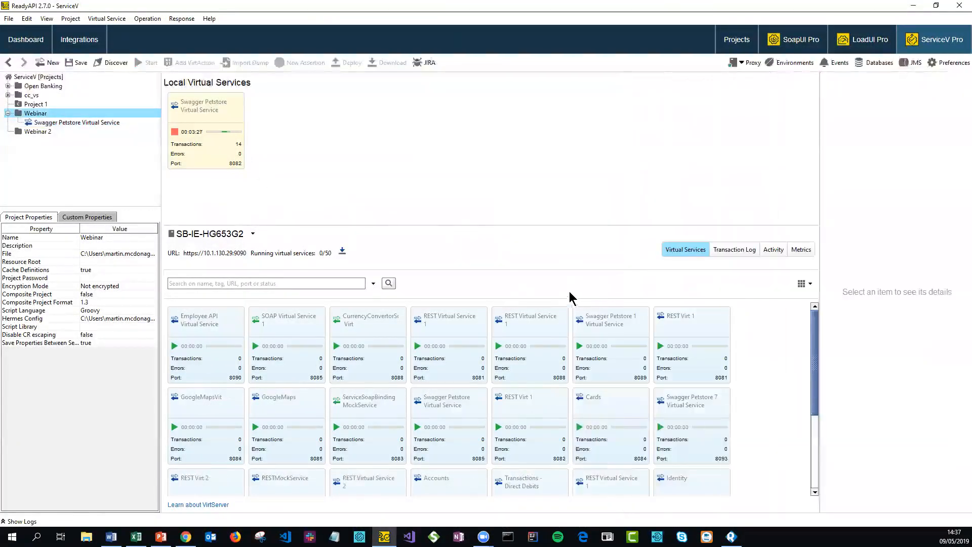
pyautogui.click(210, 135)
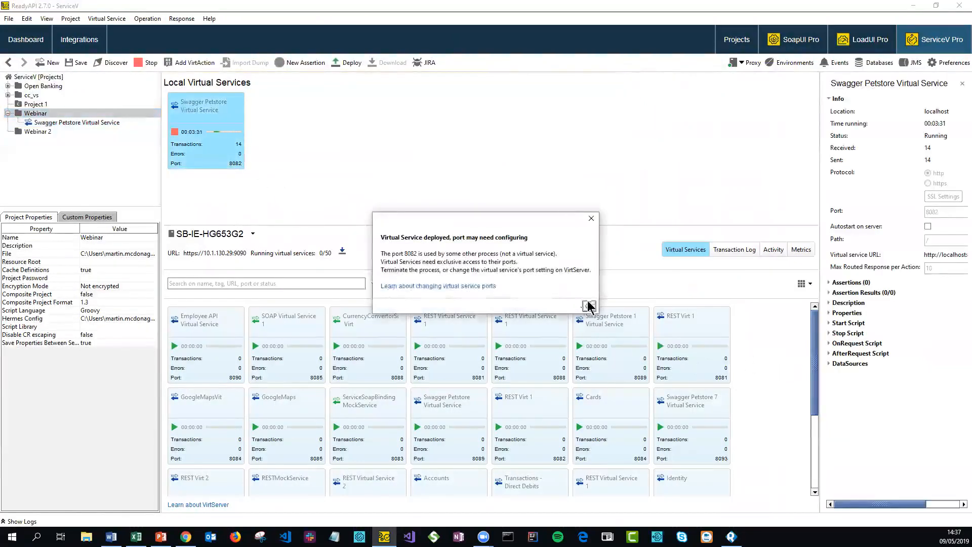
pyautogui.click(588, 306)
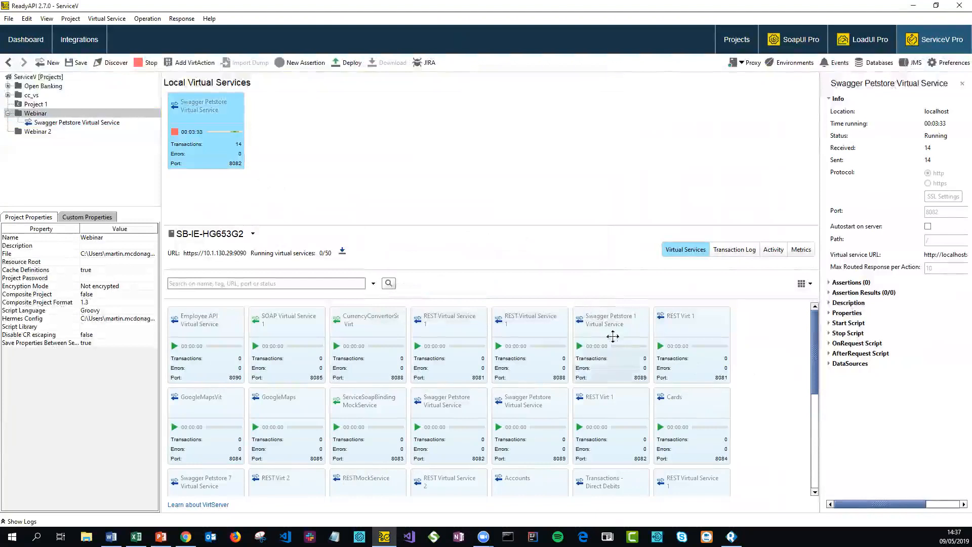
# Look through the services deployed on the VirtServer and start the Swagger Petstore Virtual Service on port 8088.
pyautogui.scroll(-1, 615, 360)
pyautogui.scroll(-2, 617, 358)
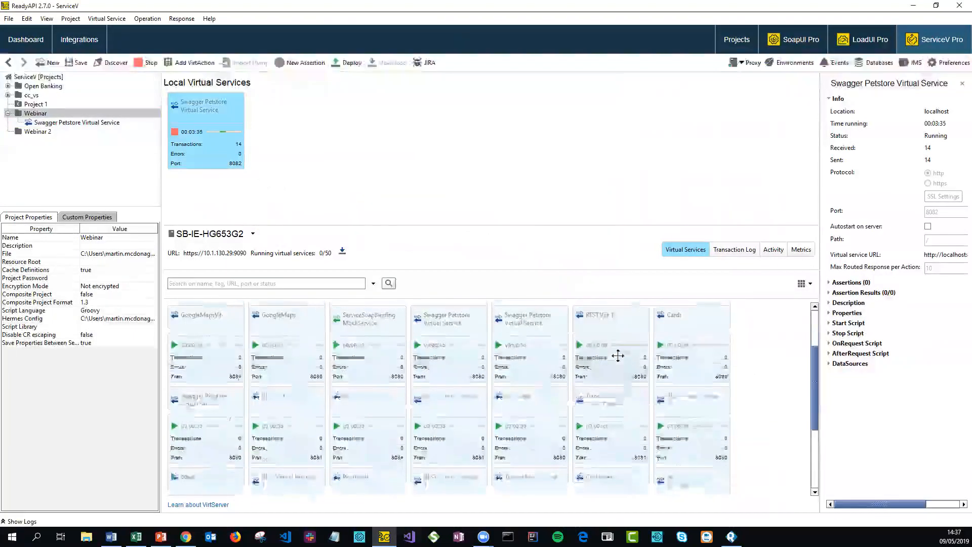
pyautogui.scroll(-2, 616, 355)
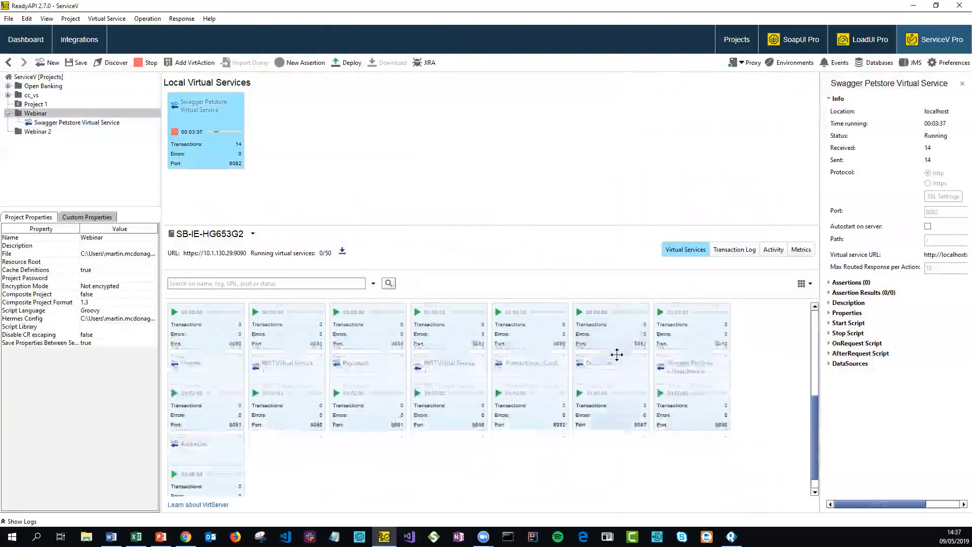
pyautogui.scroll(3, 617, 356)
pyautogui.scroll(3, 617, 355)
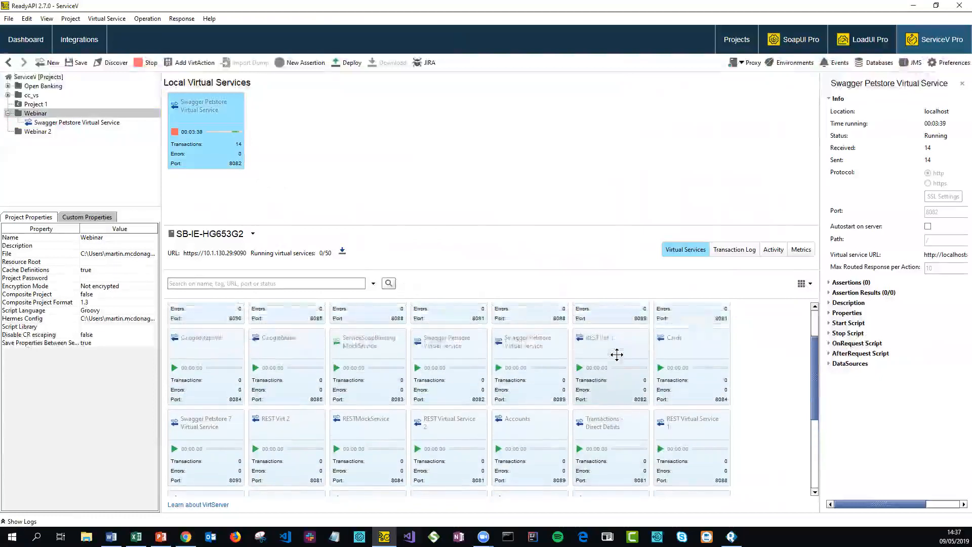
pyautogui.scroll(1, 619, 357)
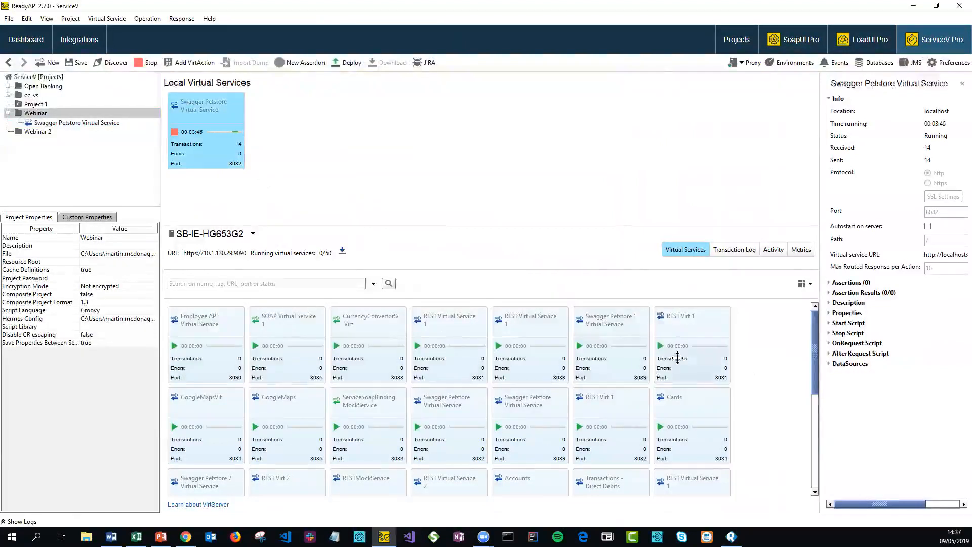
pyautogui.scroll(-2, 564, 361)
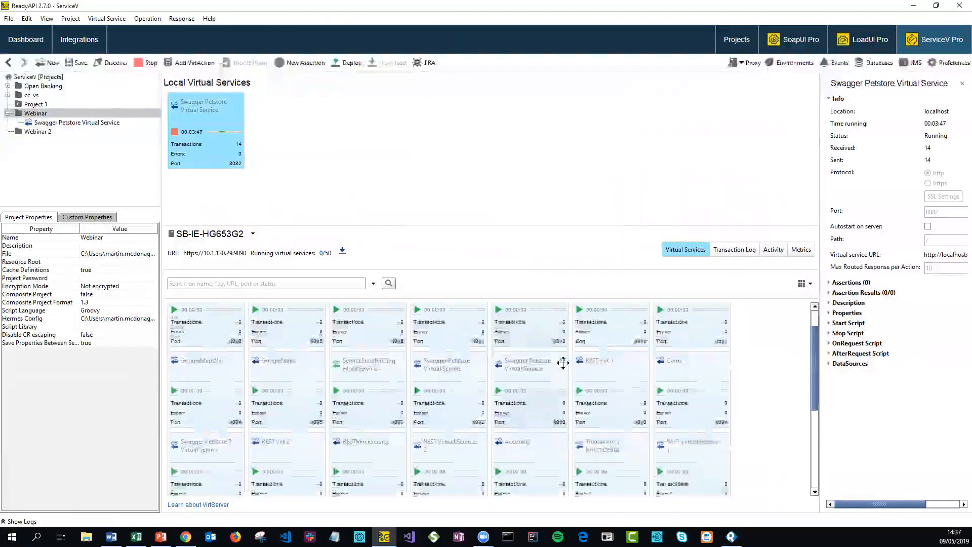
pyautogui.scroll(-2, 558, 366)
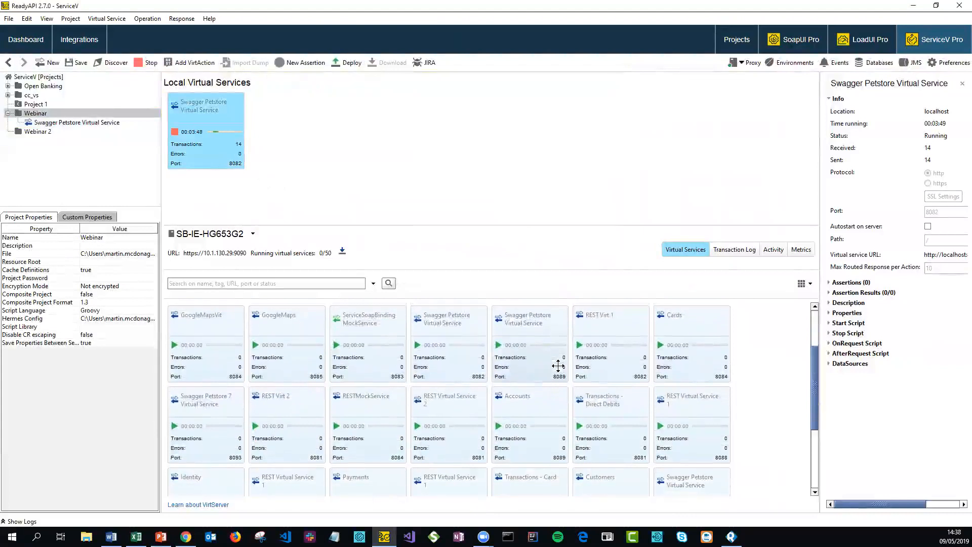
pyautogui.scroll(-2, 558, 366)
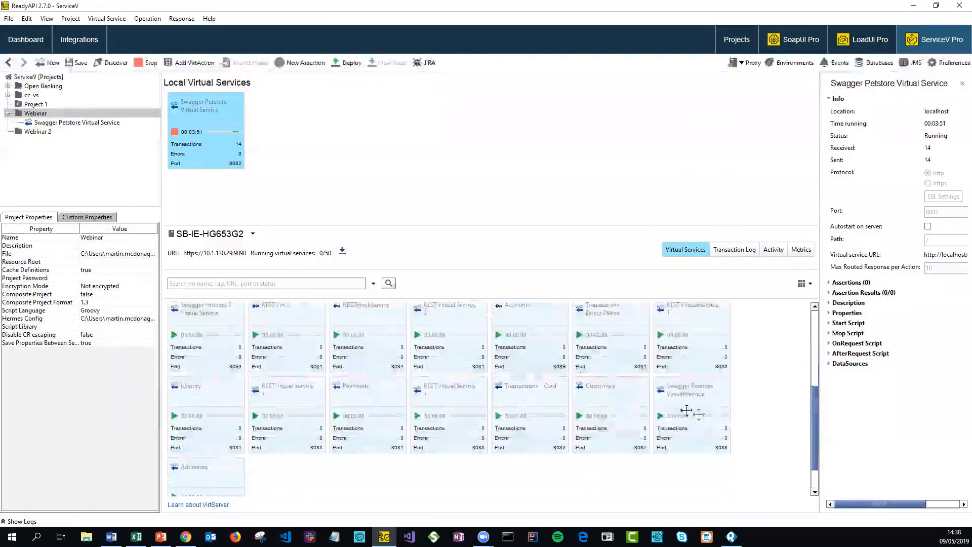
pyautogui.click(661, 417)
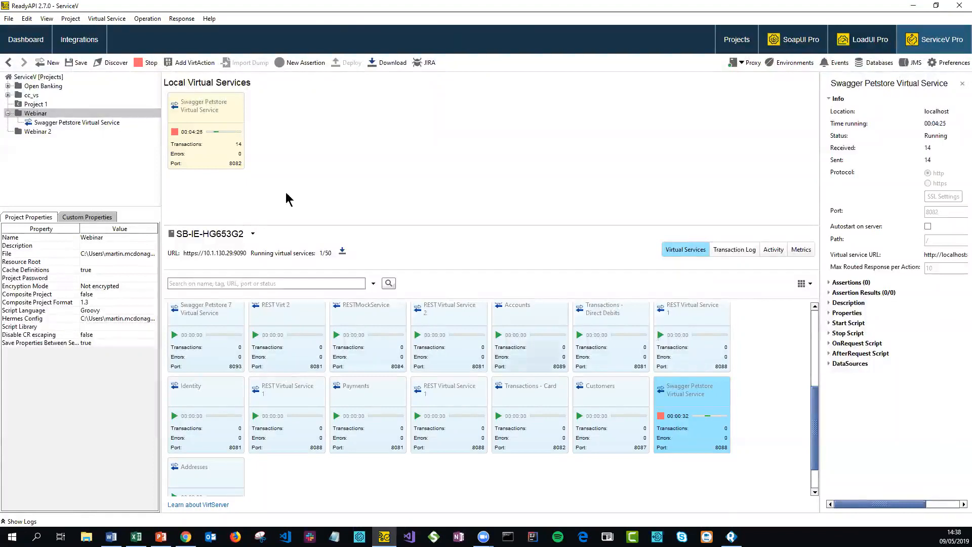
# Stop the port 8088 Swagger Petstore service on the VirtServer and the local Swagger Petstore Virtual Service.
pyautogui.click(659, 416)
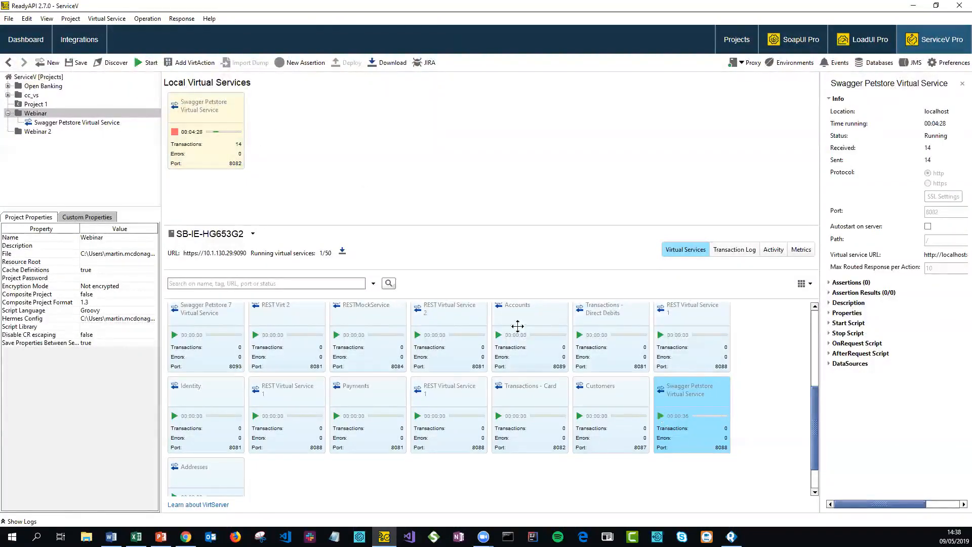
pyautogui.click(175, 135)
pyautogui.doubleClick(114, 124)
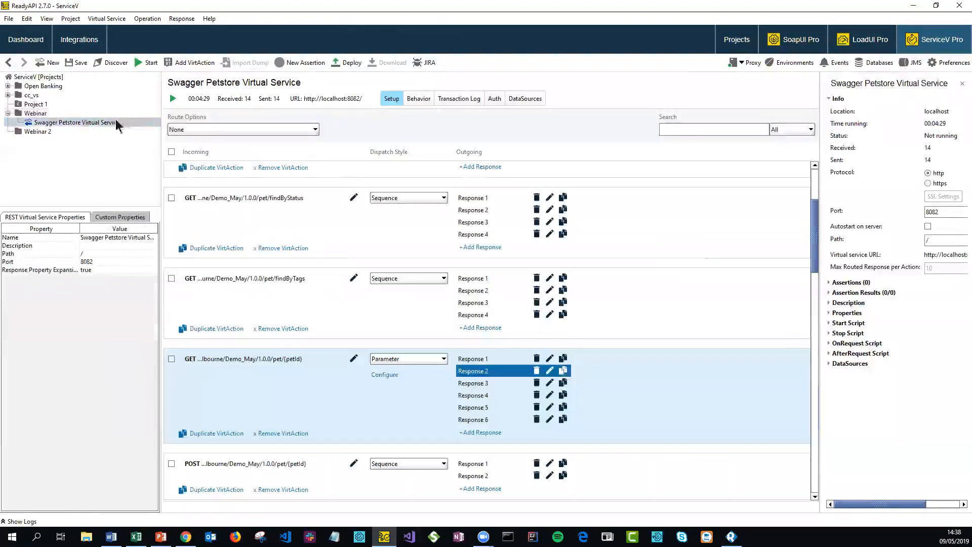
pyautogui.click(428, 100)
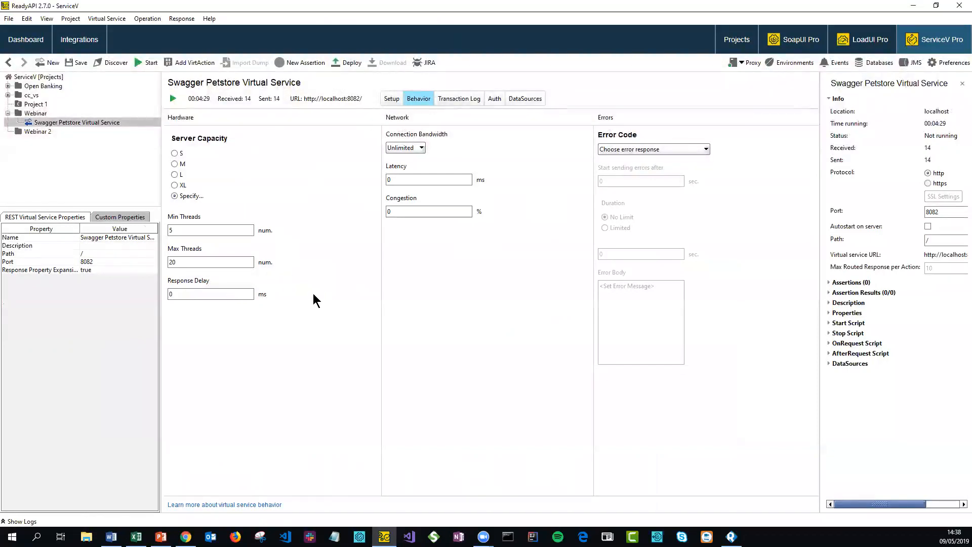
pyautogui.click(421, 148)
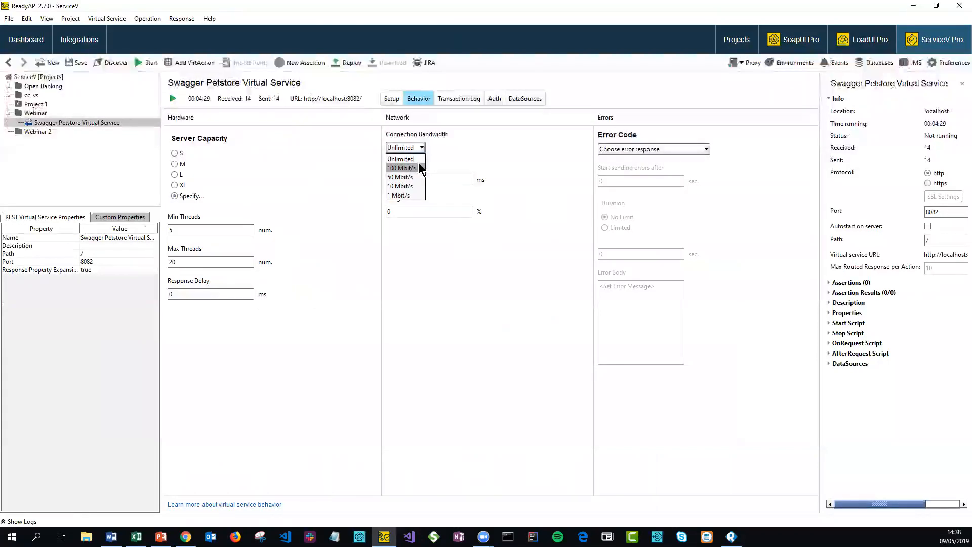
pyautogui.click(524, 171)
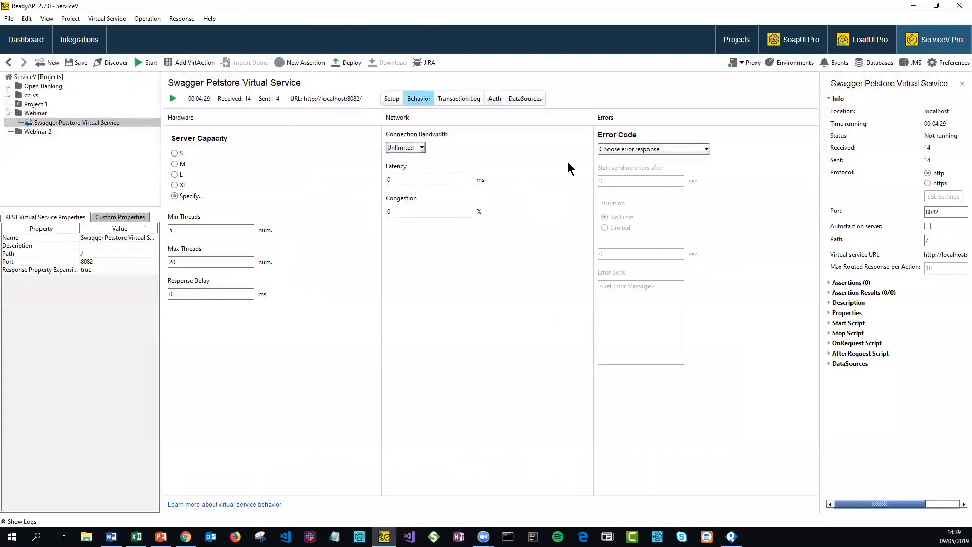
pyautogui.click(689, 148)
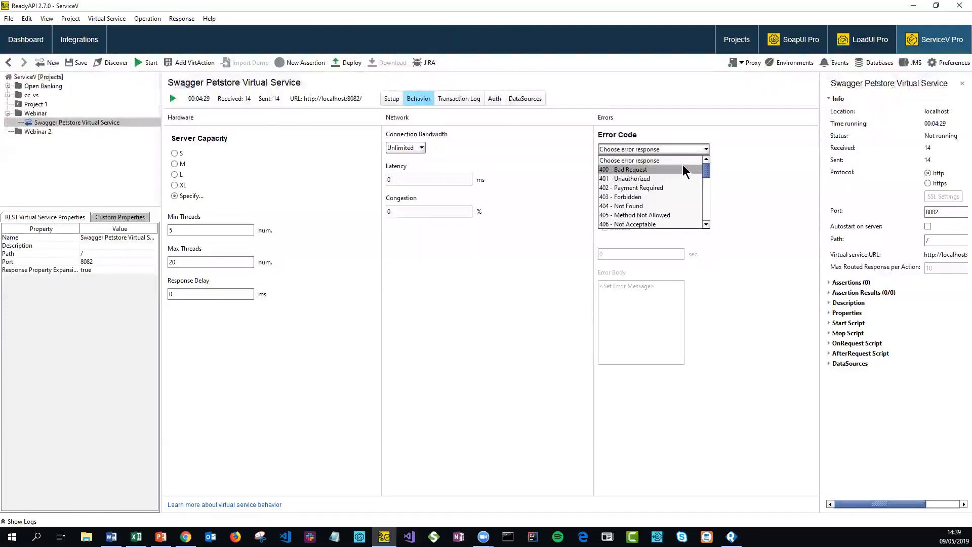
pyautogui.click(749, 175)
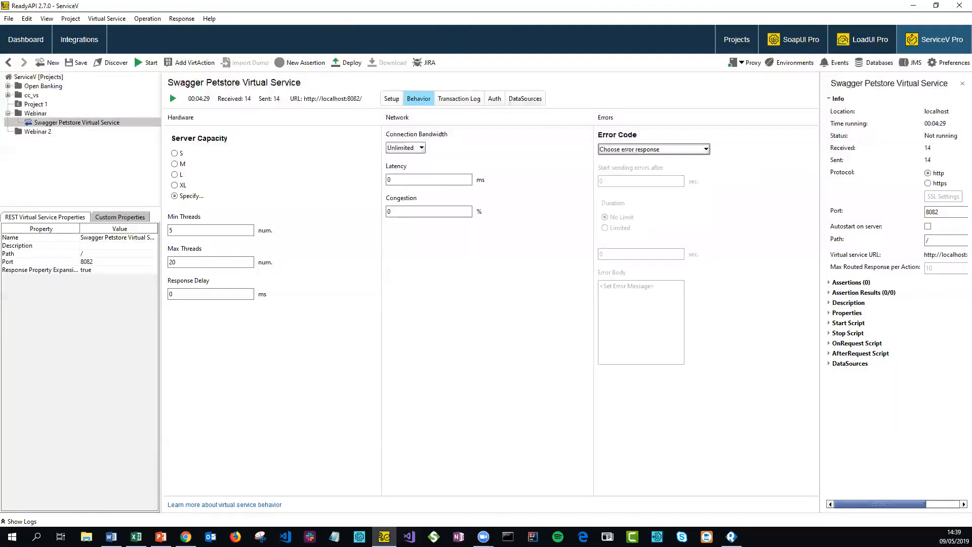
pyautogui.hotkey('alt', 'Tab')
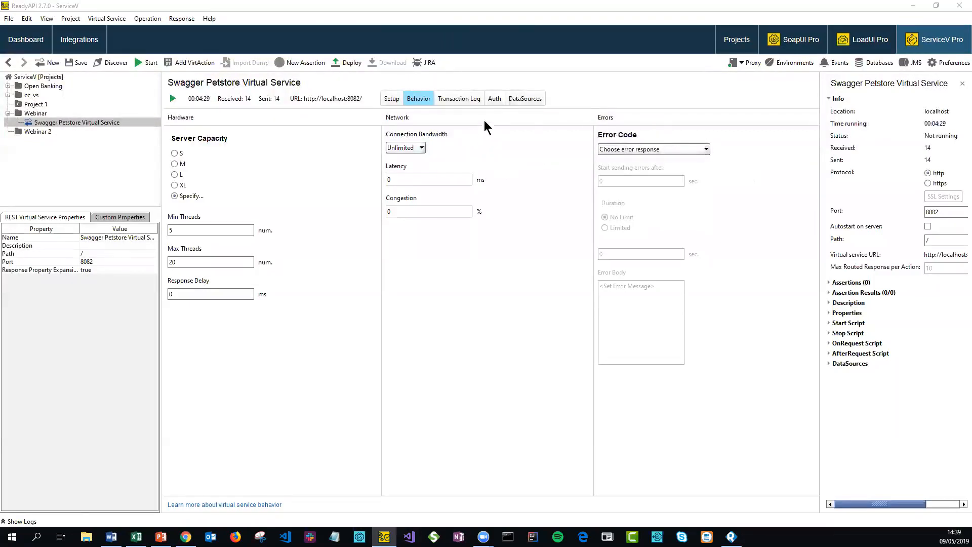
# Review the service's required authorization options, widen its details area and return to the service setup.
pyautogui.click(497, 99)
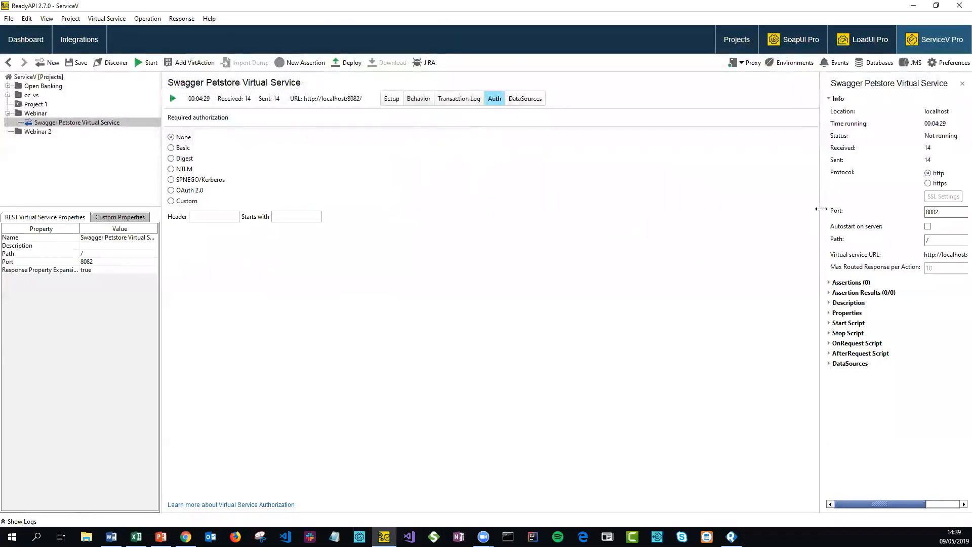
pyautogui.moveTo(821, 208); pyautogui.dragTo(704, 207)
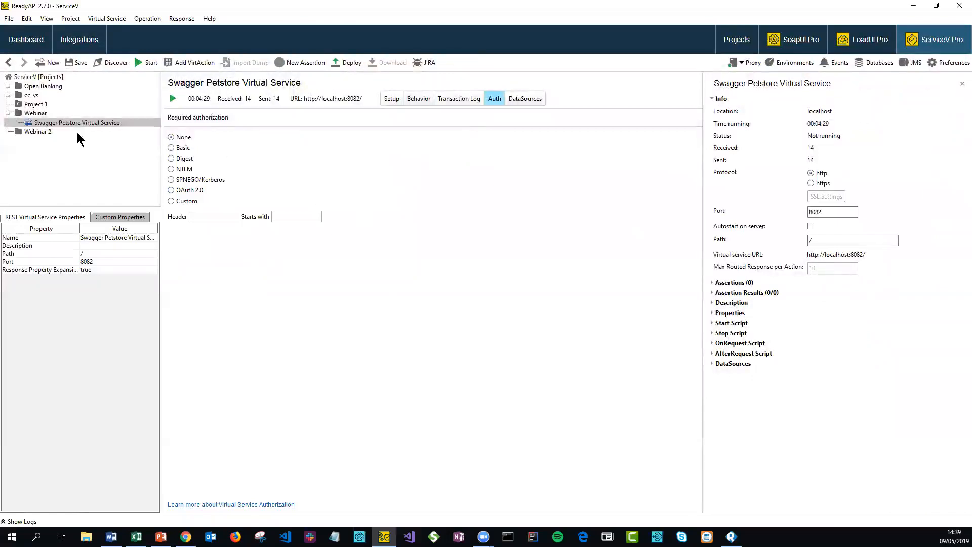
pyautogui.click(404, 99)
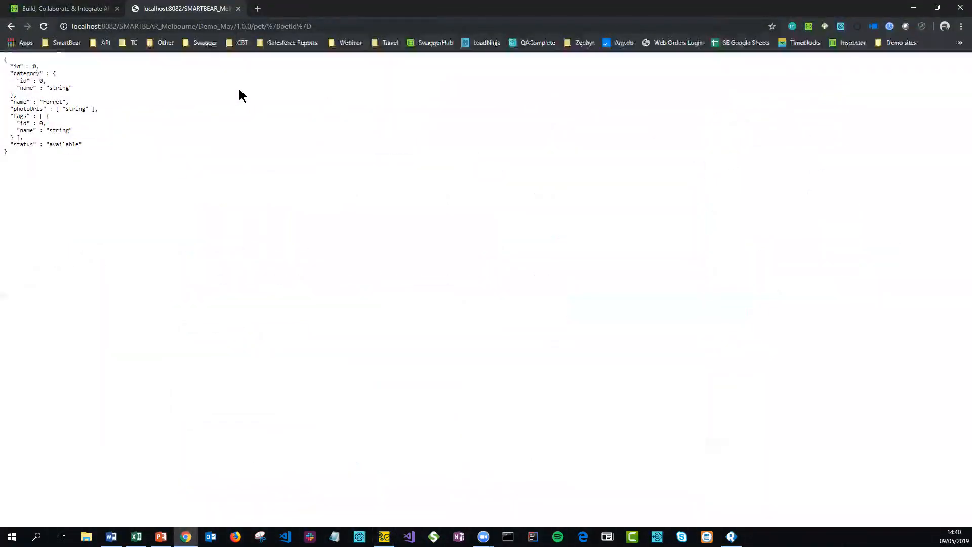
# Examine the pet JSON response from the localhost:8082 service in Chrome and return to ReadyAPI.
pyautogui.moveTo(150, 165); pyautogui.dragTo(4, 59)
pyautogui.click(214, 163)
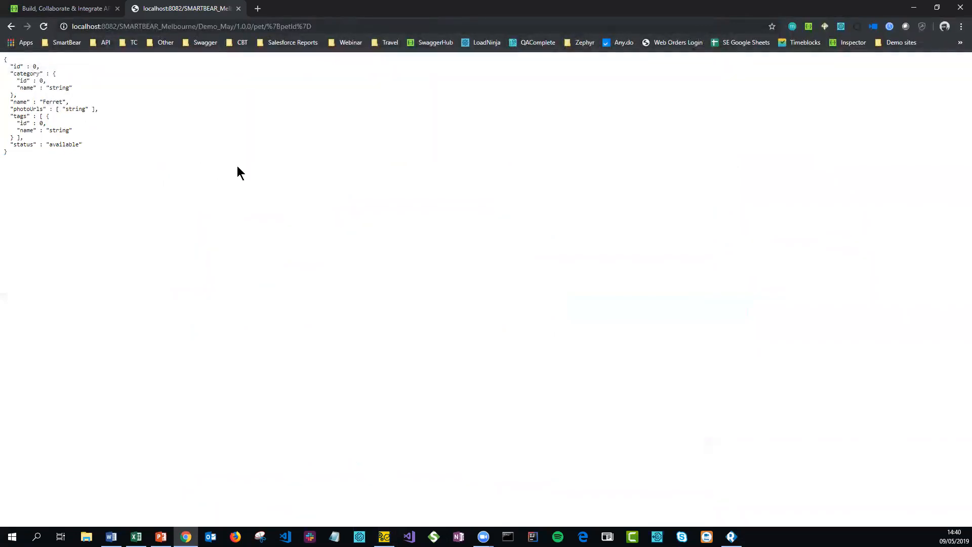
pyautogui.click(915, 8)
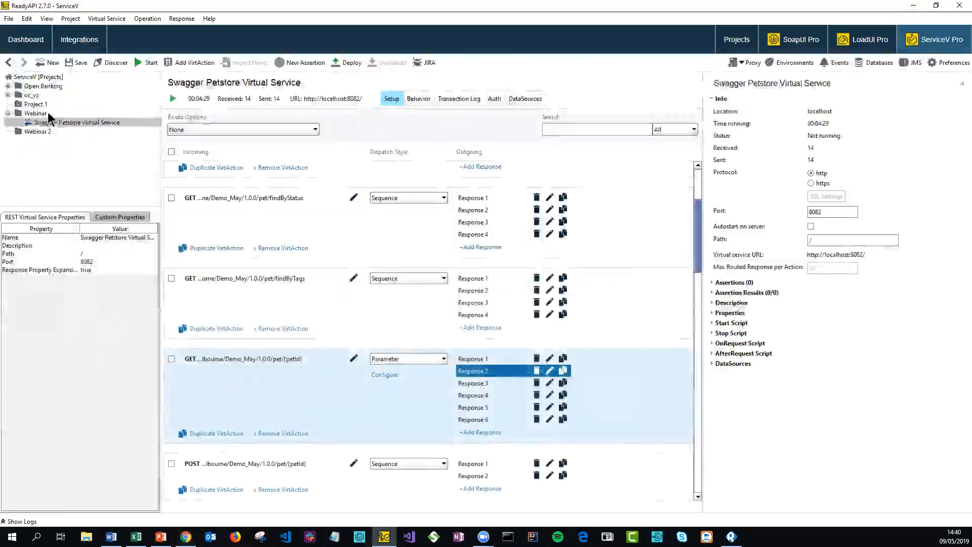
# View the Webinar project's local and VirtServer services and reopen the Swagger Petstore Virtual Service.
pyautogui.click(48, 114)
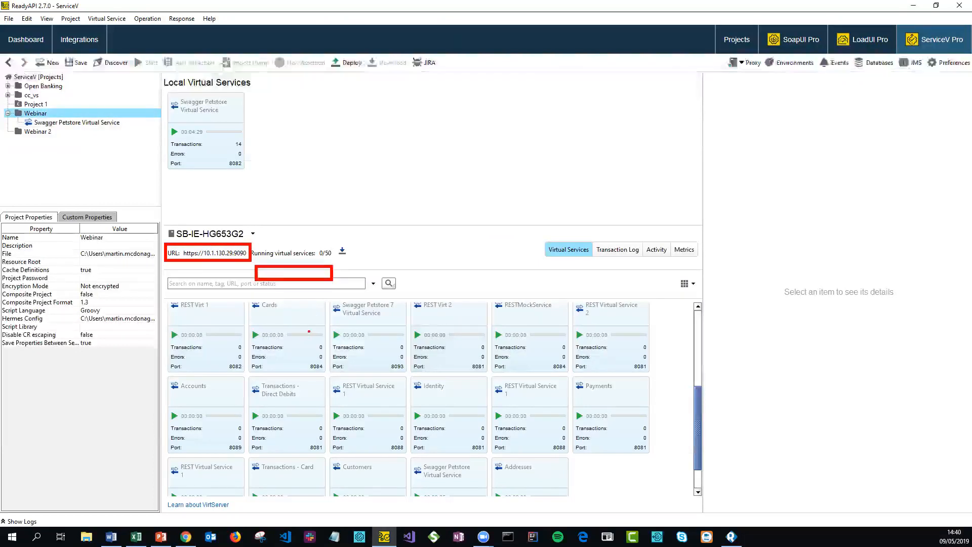
pyautogui.doubleClick(83, 123)
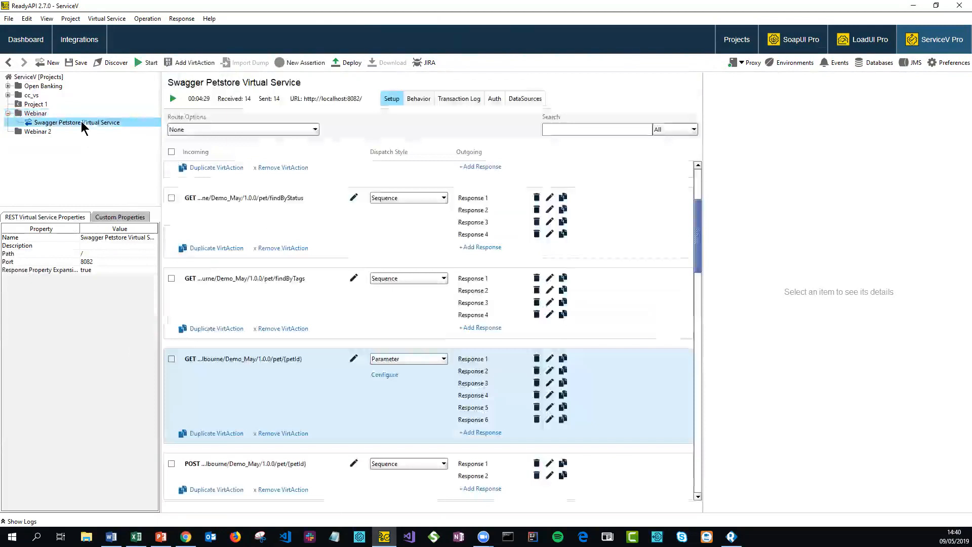